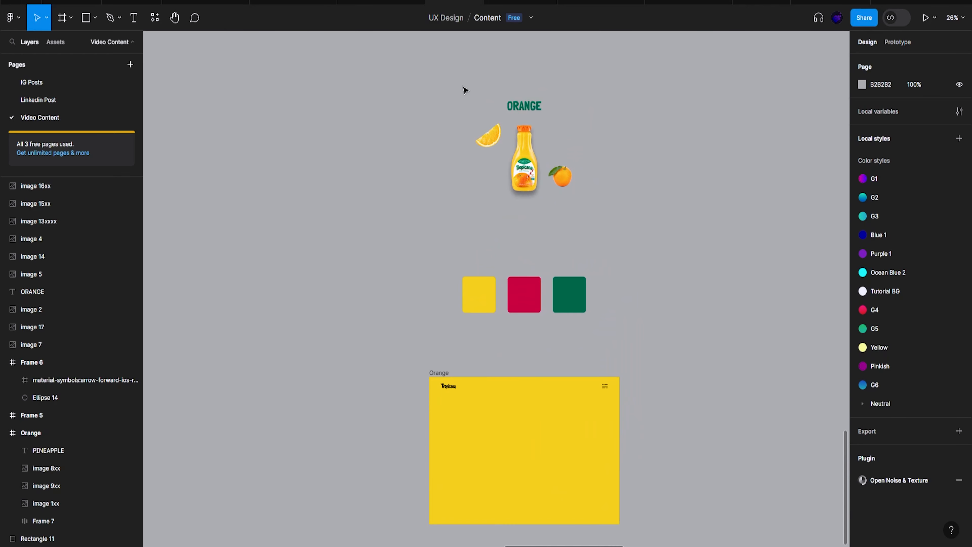
Move the ORANGE title, juice bottle, orange slice and whole orange together into the Orange frame and centre them horizontally
{"action": "left_click_drag", "start_coordinate": [464, 90], "coordinate": [623, 223]}
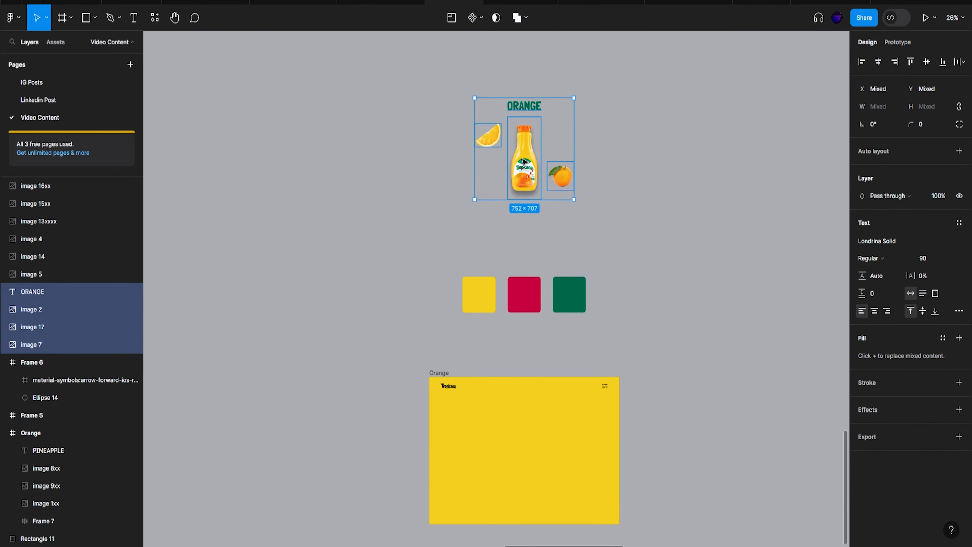
{"action": "left_click_drag", "start_coordinate": [523, 161], "coordinate": [530, 469]}
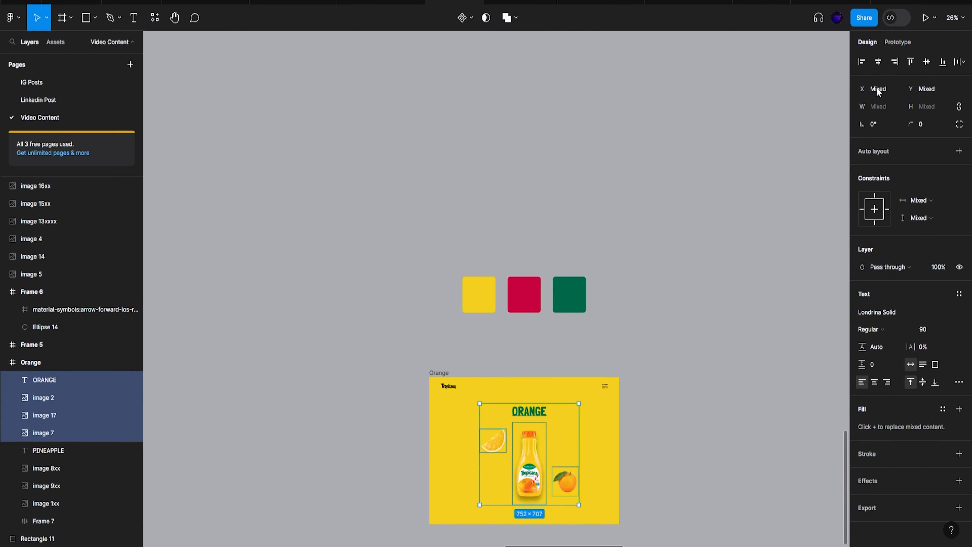
{"action": "left_click", "coordinate": [880, 67], "text": "shift"}
{"action": "left_click", "coordinate": [608, 432]}
{"action": "scroll", "coordinate": [603, 399], "scroll_direction": "down", "scroll_amount": 2}
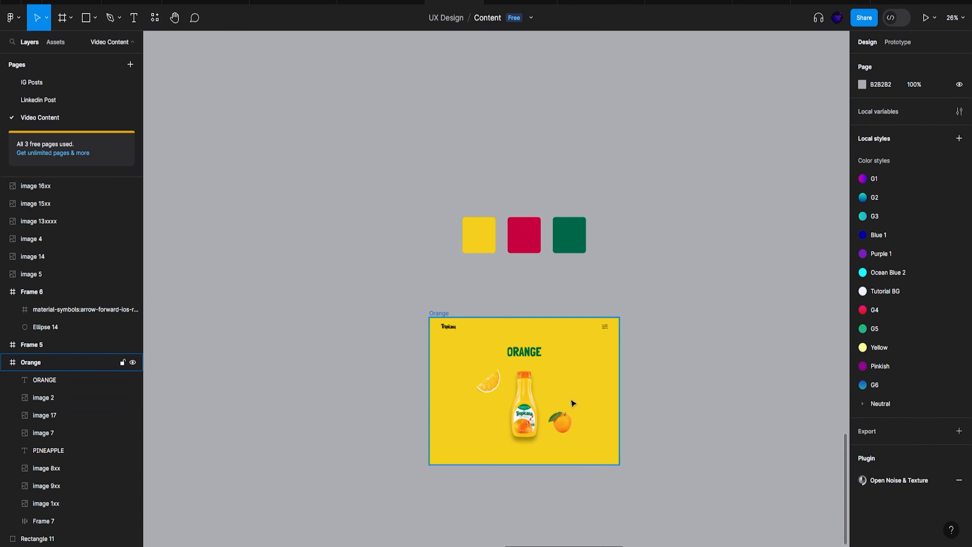
Examine the orange slice, title, juice bottle and whole orange placed in the Orange frame
{"action": "scroll", "coordinate": [563, 400], "scroll_direction": "up", "scroll_amount": 5}
{"action": "scroll", "coordinate": [503, 354], "scroll_direction": "down", "scroll_amount": 2}
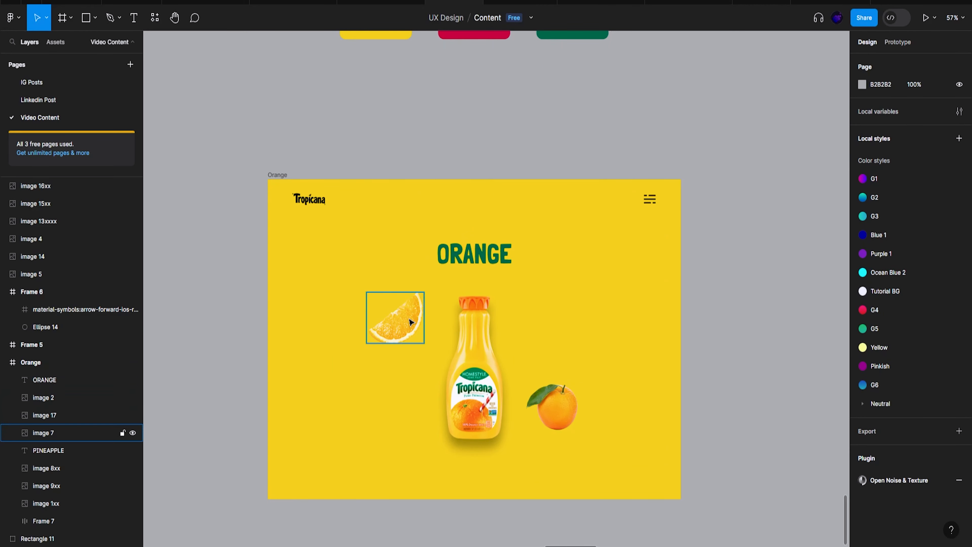
{"action": "left_click", "coordinate": [397, 317]}
{"action": "left_click", "coordinate": [545, 315]}
{"action": "scroll", "coordinate": [470, 313], "scroll_direction": "down", "scroll_amount": 4}
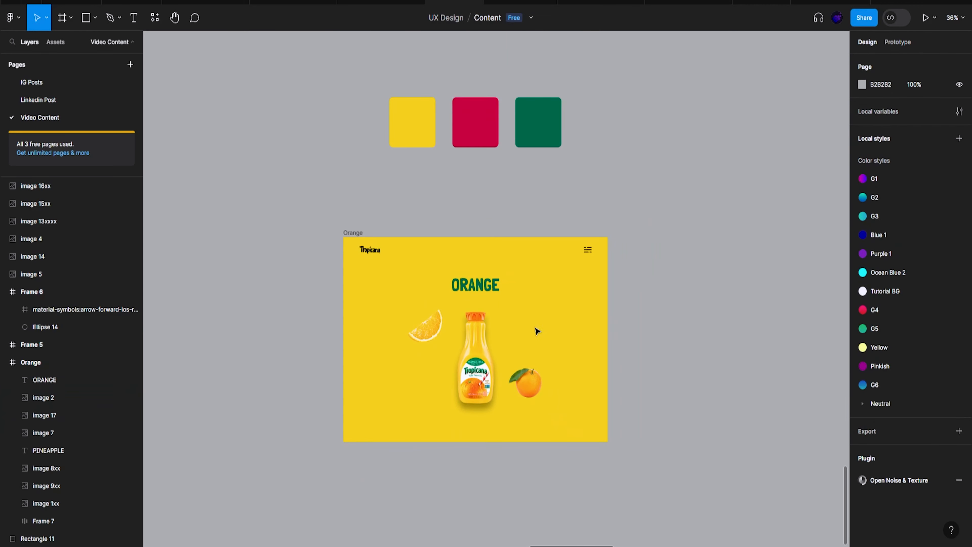
{"action": "left_click", "coordinate": [477, 294]}
{"action": "left_click", "coordinate": [479, 357]}
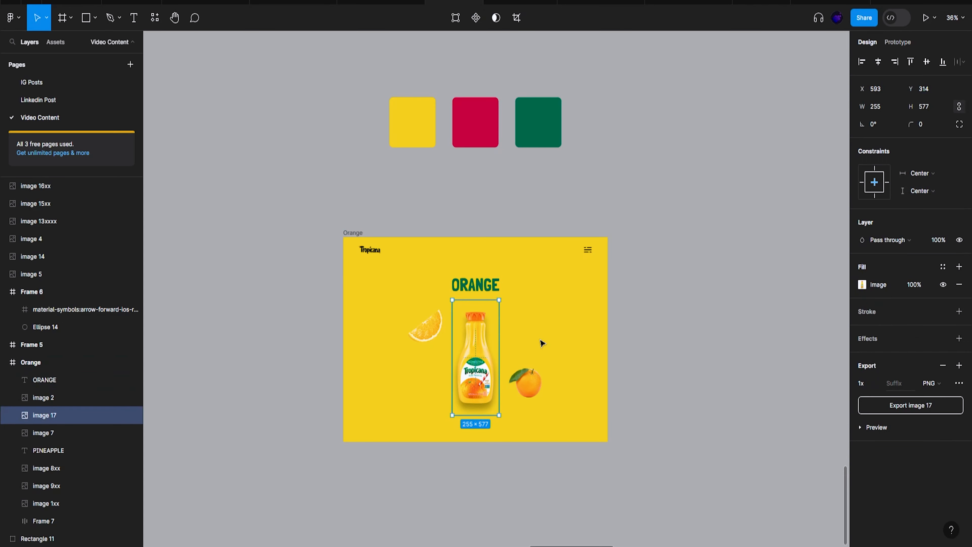
{"action": "left_click", "coordinate": [541, 343]}
{"action": "scroll", "coordinate": [540, 360], "scroll_direction": "up", "scroll_amount": 3}
{"action": "left_click", "coordinate": [530, 401]}
{"action": "left_click", "coordinate": [546, 331]}
{"action": "scroll", "coordinate": [547, 332], "scroll_direction": "down", "scroll_amount": 4}
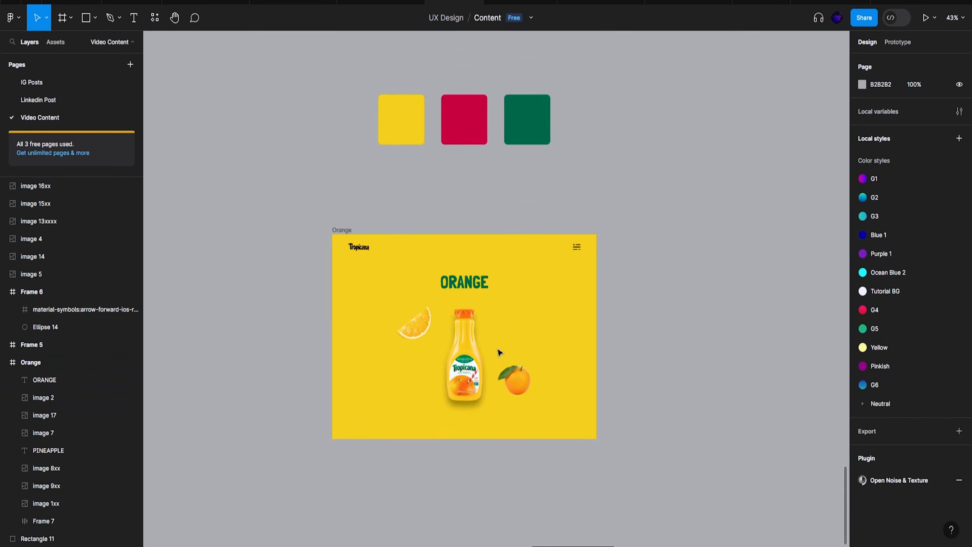
Copy the leaf images onto the Orange frame, spread around the bottle, and turn on Clip content for the frame
{"action": "scroll", "coordinate": [509, 357], "scroll_direction": "down", "scroll_amount": 5}
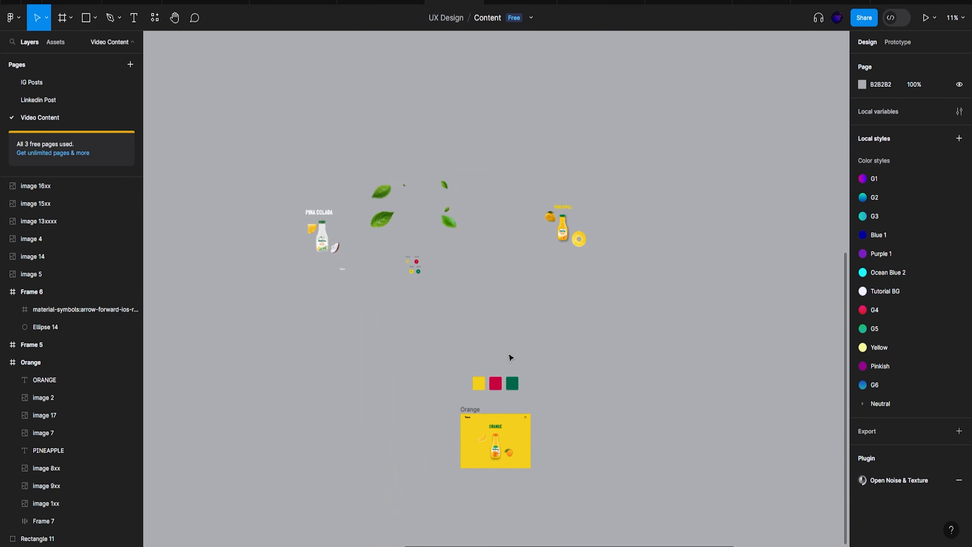
{"action": "left_click_drag", "start_coordinate": [368, 156], "coordinate": [526, 462]}
{"action": "scroll", "coordinate": [525, 462], "scroll_direction": "up", "scroll_amount": 8}
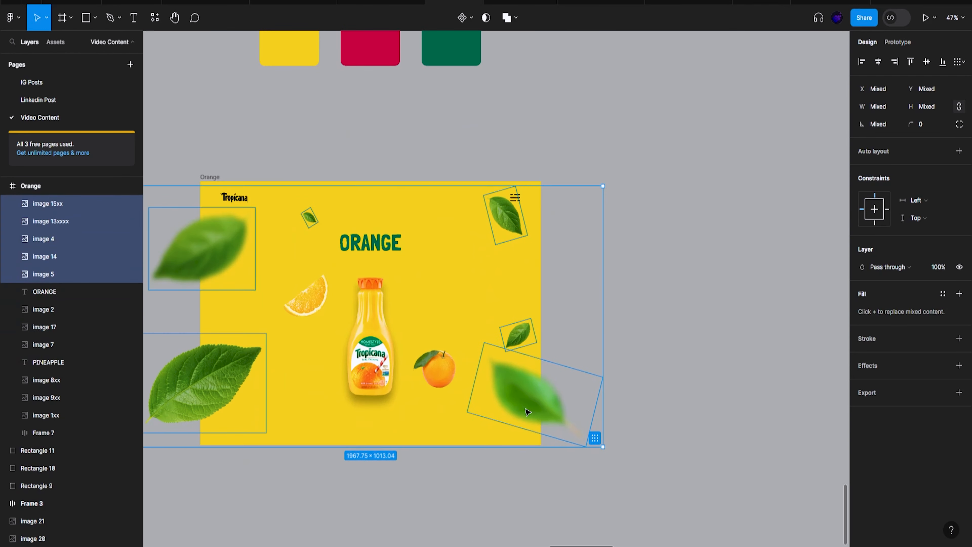
{"action": "left_click_drag", "start_coordinate": [529, 399], "coordinate": [525, 237]}
{"action": "scroll", "coordinate": [519, 307], "scroll_direction": "up", "scroll_amount": 3}
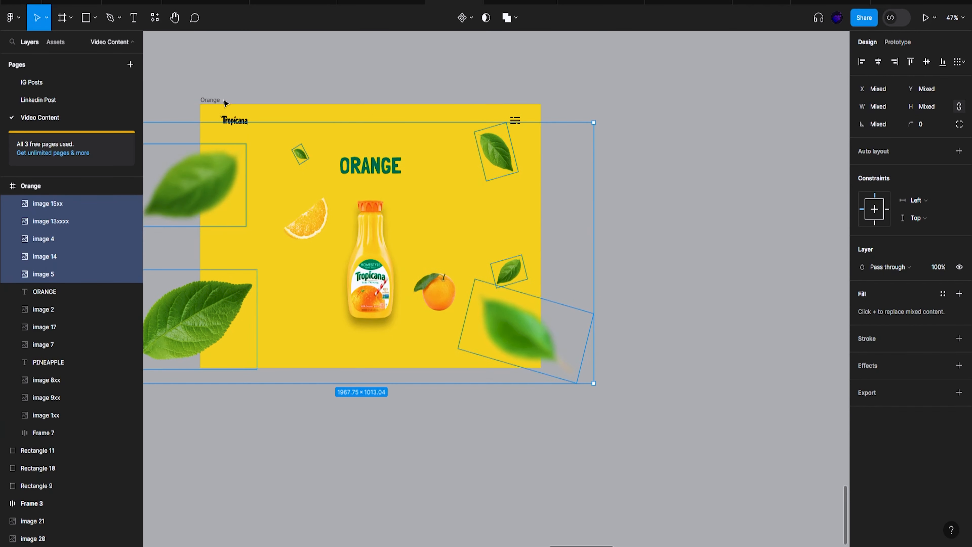
{"action": "key", "text": "Escape"}
{"action": "left_click", "coordinate": [862, 160]}
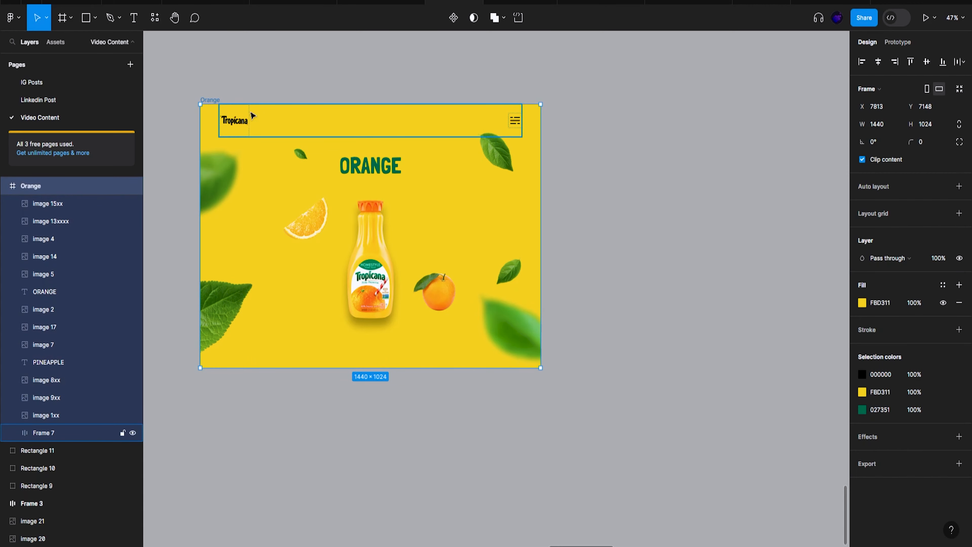
Reposition the frame's right-hand leaves: upper leaf slightly lower, blurred leaf further into the corner, small leaf higher inside the frame
{"action": "left_click_drag", "start_coordinate": [497, 149], "coordinate": [500, 157]}
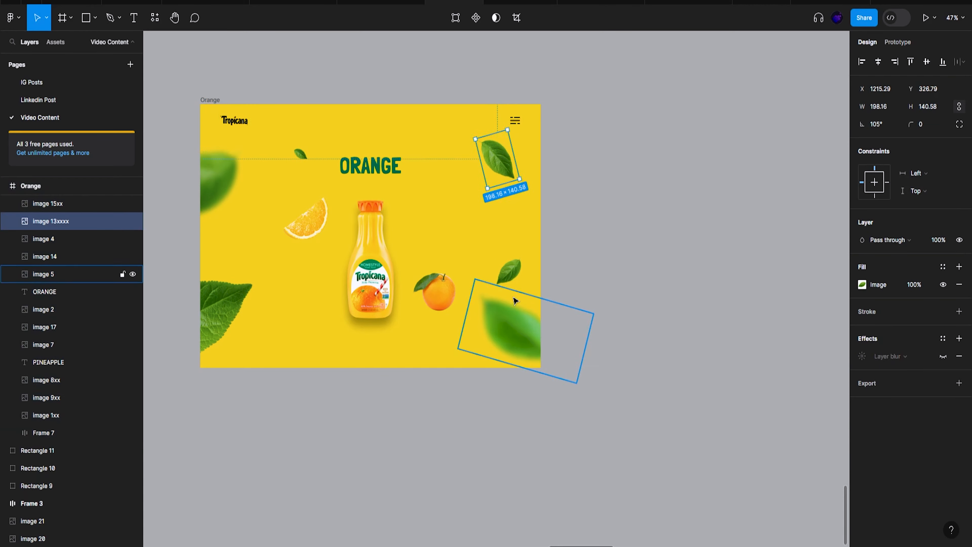
{"action": "left_click", "coordinate": [512, 309]}
{"action": "left_click_drag", "start_coordinate": [512, 323], "coordinate": [522, 330]}
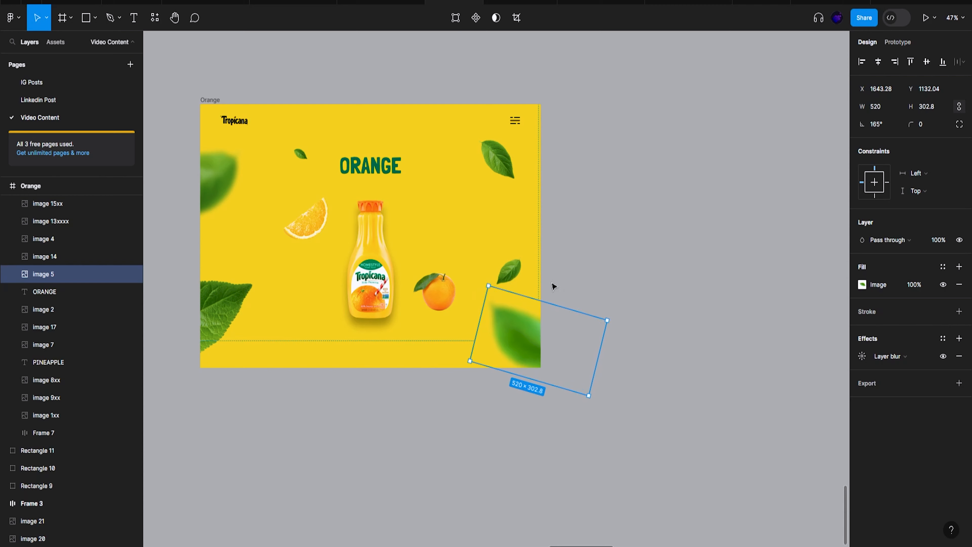
{"action": "left_click", "coordinate": [575, 278]}
{"action": "left_click", "coordinate": [508, 270]}
{"action": "left_click_drag", "start_coordinate": [512, 273], "coordinate": [511, 256]}
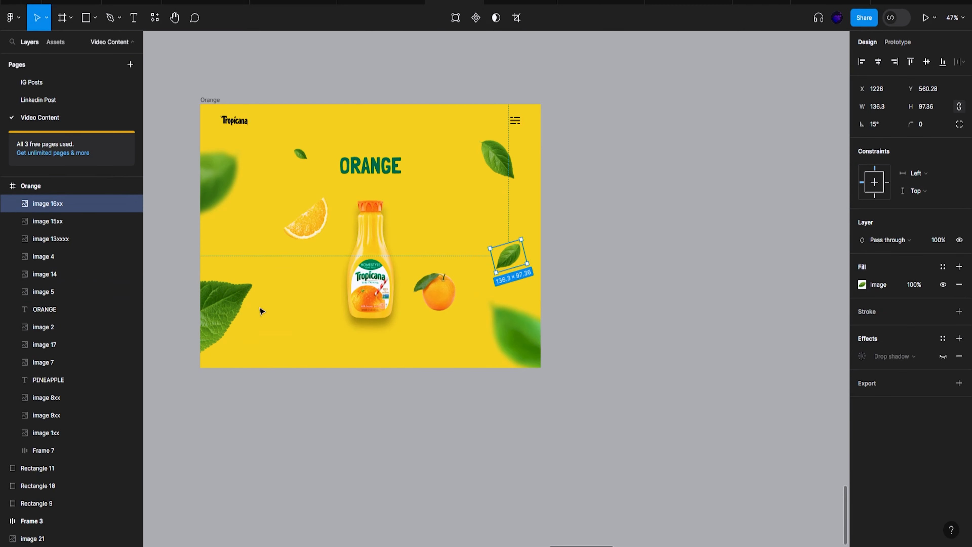
Shift the large lower-left leaf further down and out past the Orange frame's edge
{"action": "left_click", "coordinate": [229, 301]}
{"action": "left_click_drag", "start_coordinate": [231, 303], "coordinate": [224, 312]}
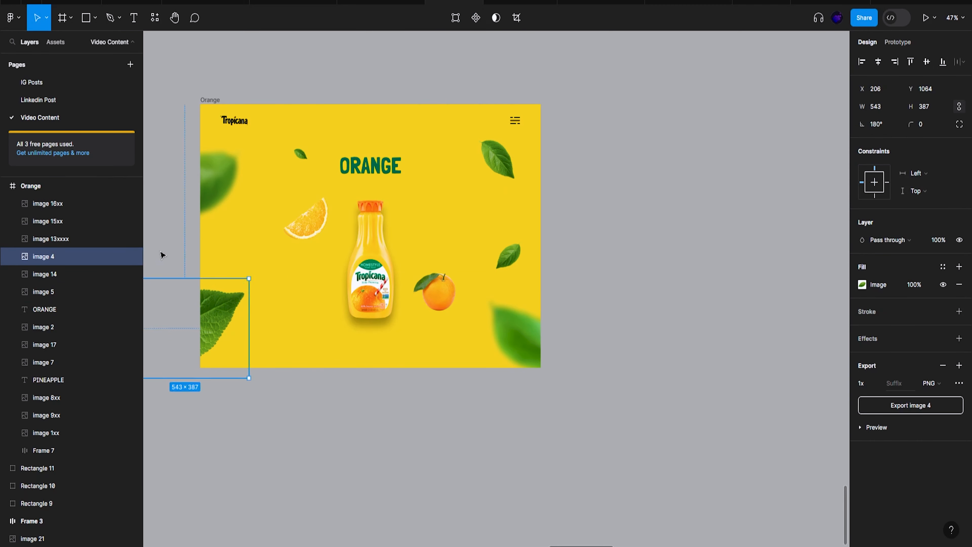
{"action": "left_click", "coordinate": [165, 297]}
{"action": "left_click", "coordinate": [231, 188]}
{"action": "left_click", "coordinate": [645, 215]}
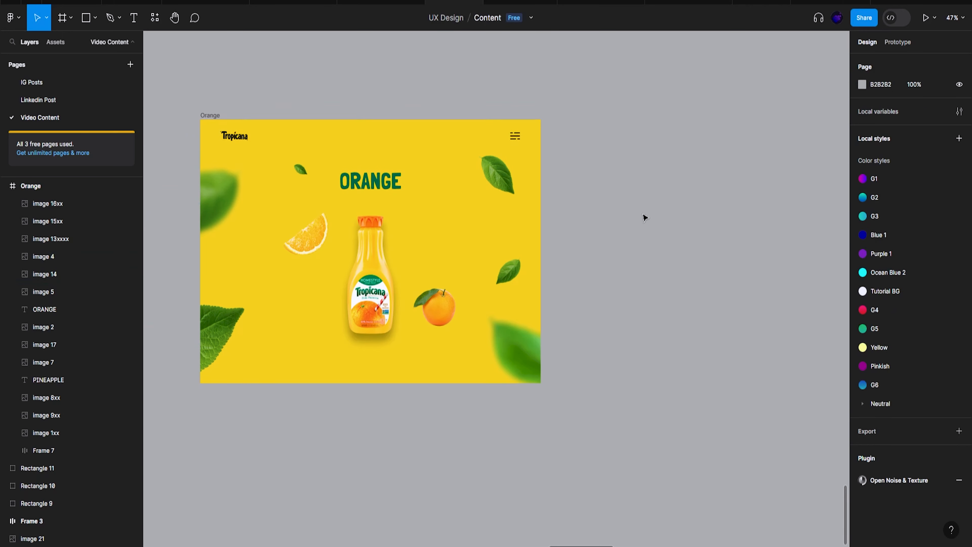
Move the yellow left-arrow and green right-arrow buttons together into the Orange frame, beside the bottle
{"action": "scroll", "coordinate": [646, 218], "scroll_direction": "down", "scroll_amount": 5}
{"action": "scroll", "coordinate": [645, 217], "scroll_direction": "up", "scroll_amount": 5}
{"action": "left_click", "coordinate": [374, 161]}
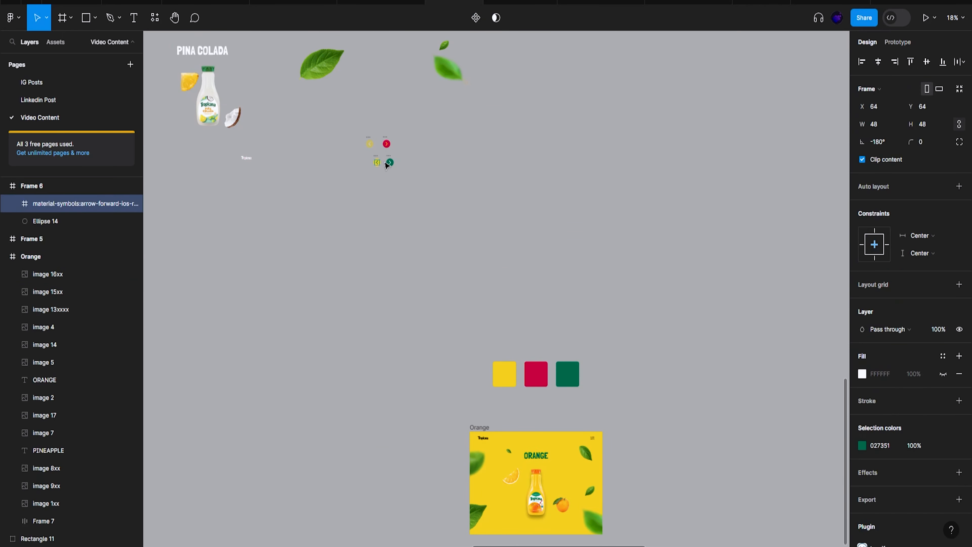
{"action": "scroll", "coordinate": [377, 163], "scroll_direction": "up", "scroll_amount": 3}
{"action": "scroll", "coordinate": [373, 167], "scroll_direction": "up", "scroll_amount": 3}
{"action": "left_click", "coordinate": [378, 141]}
{"action": "left_click", "coordinate": [413, 141], "text": "shift"}
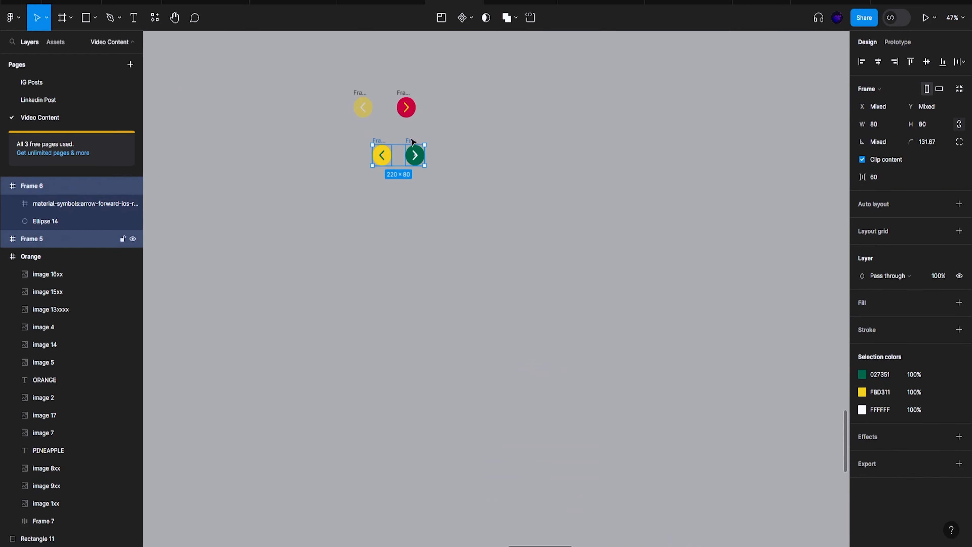
{"action": "left_click_drag", "start_coordinate": [413, 142], "coordinate": [617, 323]}
{"action": "scroll", "coordinate": [571, 307], "scroll_direction": "down", "scroll_amount": 5}
{"action": "scroll", "coordinate": [578, 305], "scroll_direction": "down", "scroll_amount": 6}
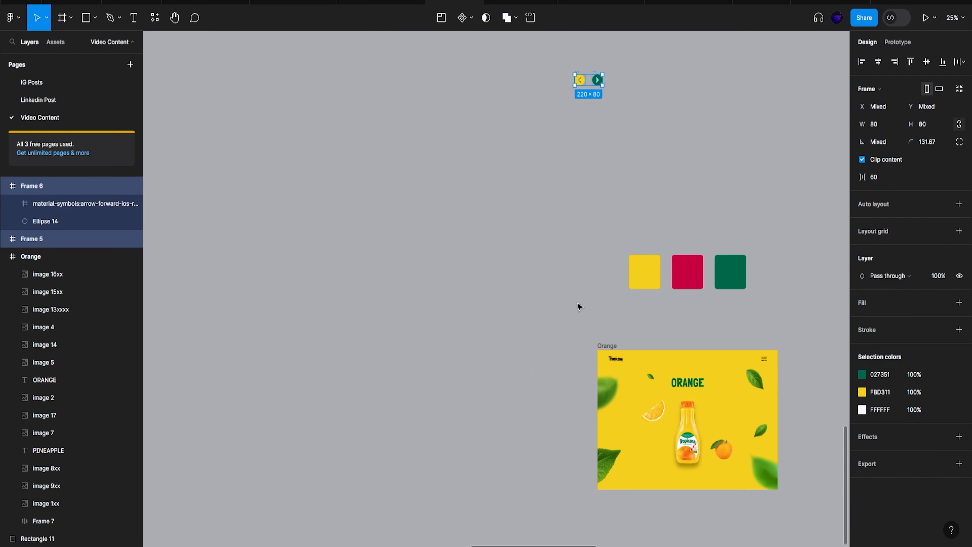
{"action": "scroll", "coordinate": [512, 177], "scroll_direction": "right", "scroll_amount": 3}
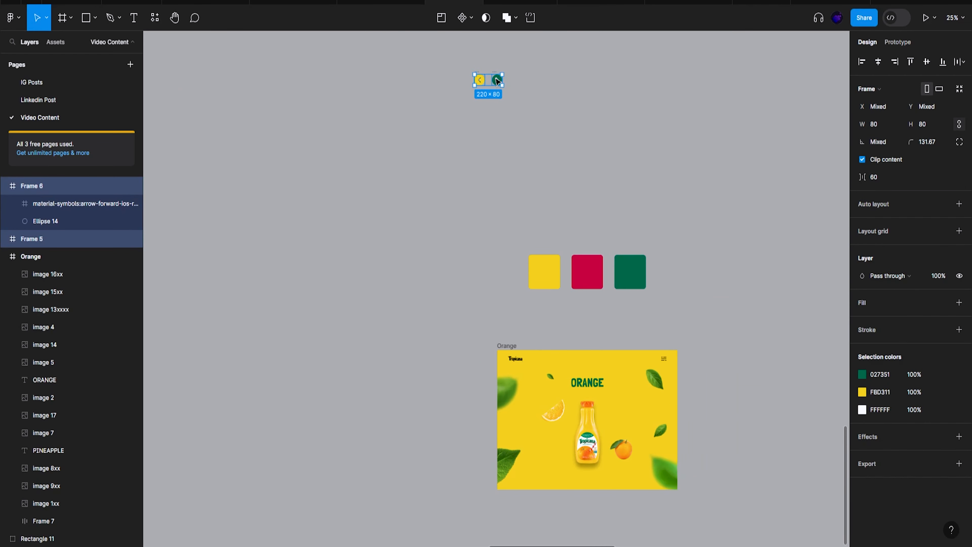
{"action": "left_click_drag", "start_coordinate": [496, 81], "coordinate": [619, 401]}
{"action": "scroll", "coordinate": [619, 402], "scroll_direction": "up", "scroll_amount": 8}
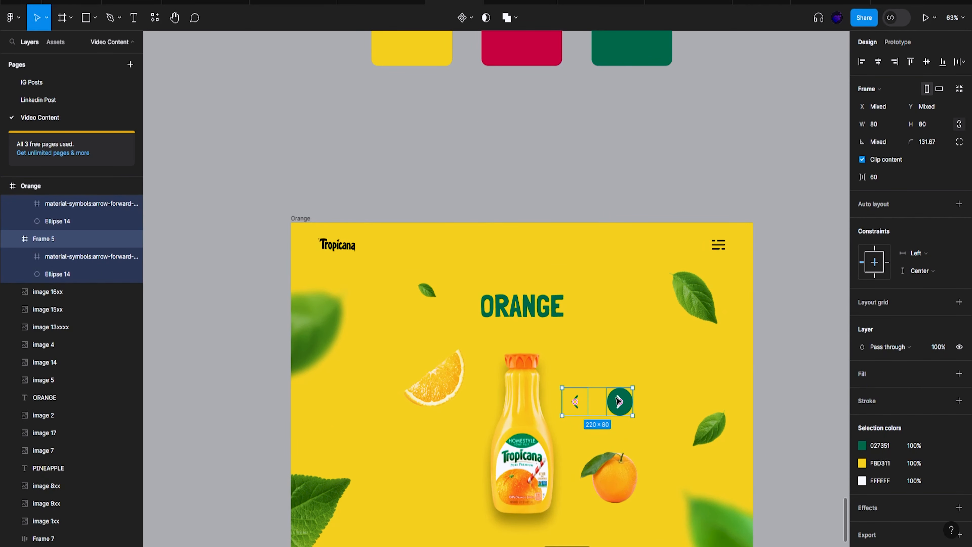
{"action": "key", "text": "Escape"}
Centre the green right-arrow button vertically towards the frame's right side and move the small leaf up clear of it
{"action": "left_click", "coordinate": [625, 402]}
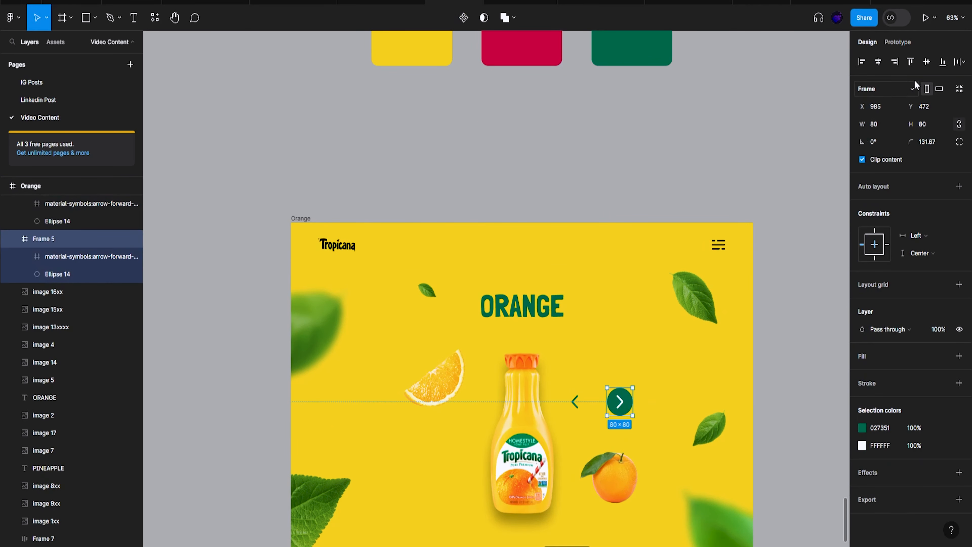
{"action": "mouse_move", "coordinate": [626, 403]}
{"action": "left_mouse_down"}
{"action": "mouse_move", "coordinate": [853, 360]}
{"action": "mouse_move", "coordinate": [690, 364]}
{"action": "mouse_move", "coordinate": [614, 389]}
{"action": "mouse_move", "coordinate": [628, 401]}
{"action": "left_mouse_up"}
{"action": "left_click", "coordinate": [928, 66]}
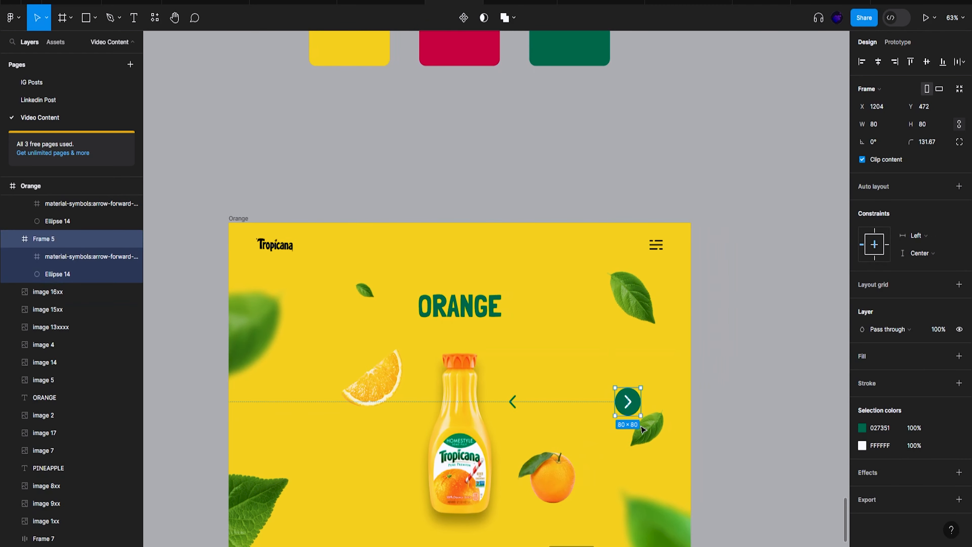
{"action": "left_click", "coordinate": [652, 435]}
{"action": "left_click_drag", "start_coordinate": [654, 432], "coordinate": [605, 373]}
Shift the green right-arrow button outward to about 60 px from the Orange frame's right edge
{"action": "left_click", "coordinate": [631, 408]}
{"action": "left_click_drag", "start_coordinate": [635, 409], "coordinate": [653, 409]}
{"action": "key", "text": "alt"}
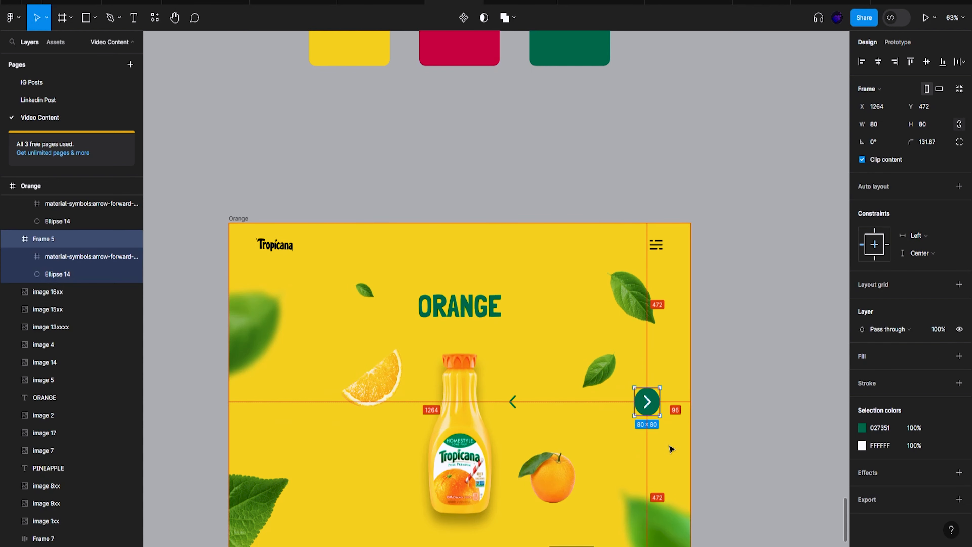
{"action": "key", "text": "alt+Left"}
{"action": "key", "text": "alt+Left"}
{"action": "key", "text": "alt+Left"}
{"action": "key", "text": "alt+Left"}
{"action": "key", "text": "alt+shift+Right"}
{"action": "key", "text": "alt+shift+Right"}
{"action": "key", "text": "alt+shift+Right"}
{"action": "key", "text": "alt+shift+Right"}
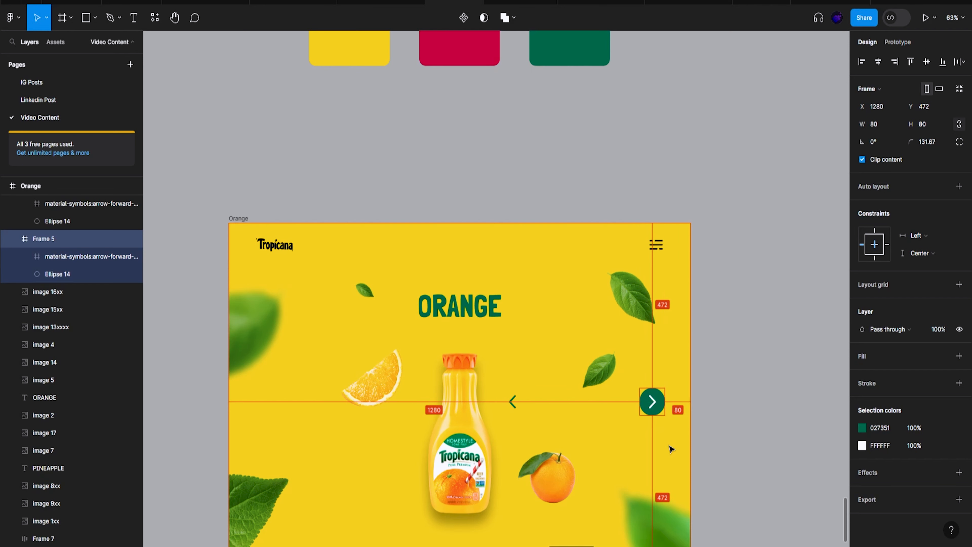
Move the left-arrow button to the Orange frame's left side and centre it vertically in the frame
{"action": "left_click", "coordinate": [517, 393]}
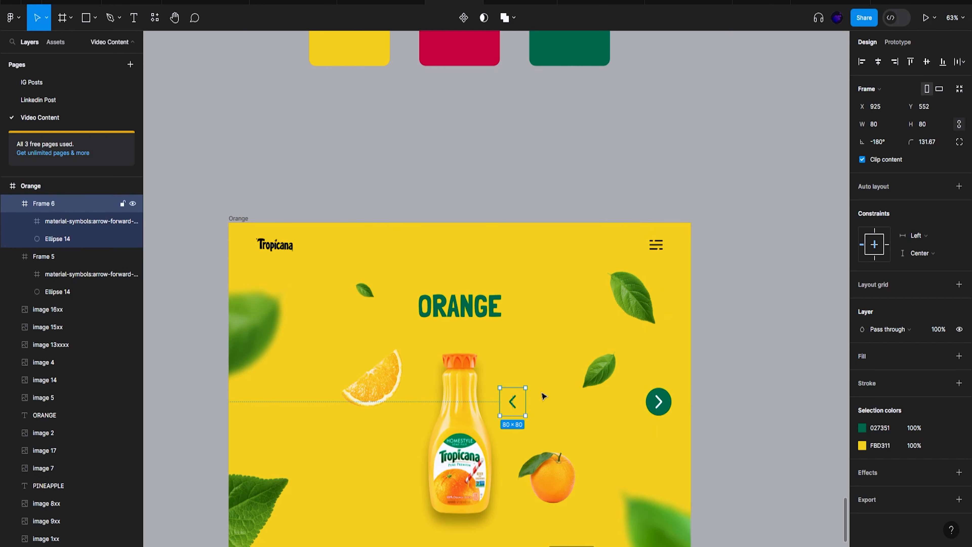
{"action": "left_click_drag", "start_coordinate": [521, 403], "coordinate": [273, 401]}
{"action": "left_click", "coordinate": [443, 130]}
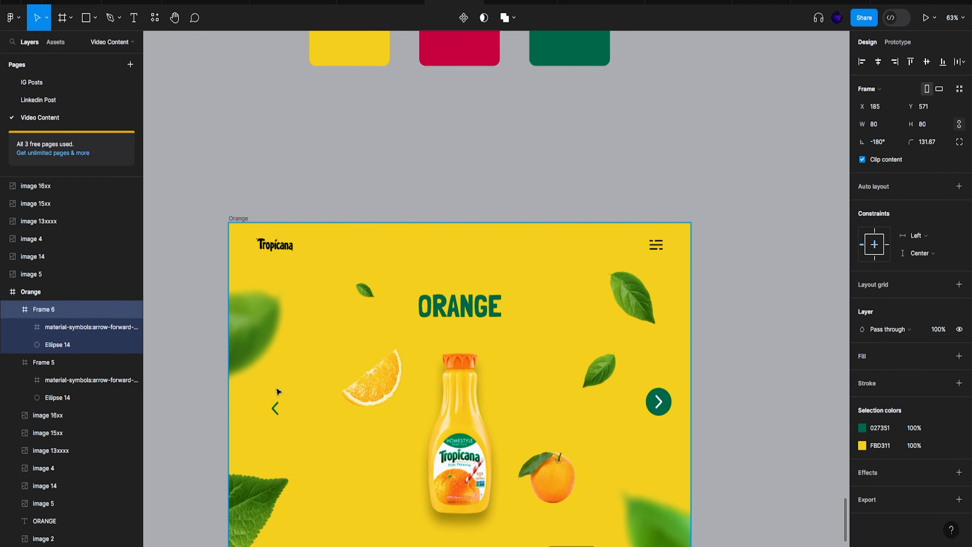
{"action": "left_click", "coordinate": [926, 61]}
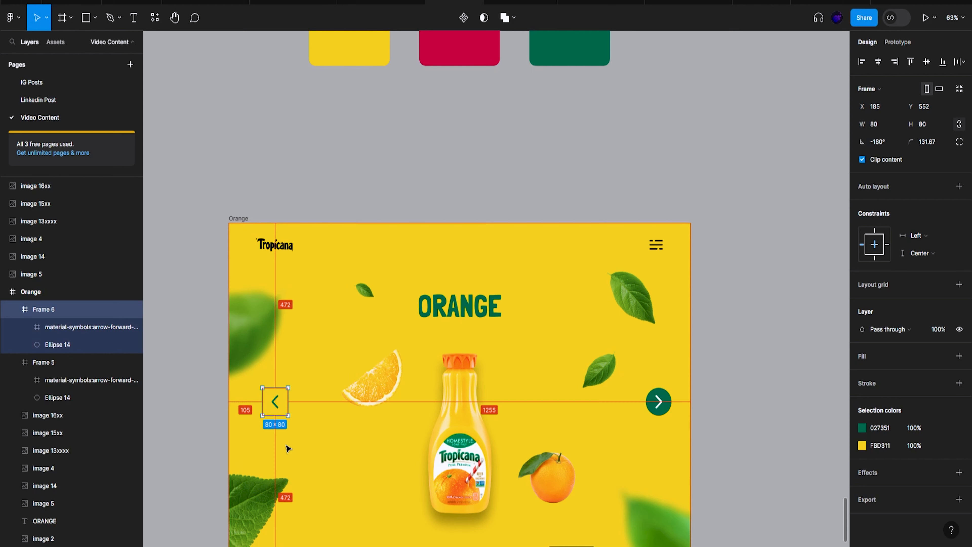
Nudge the left-arrow button outward until it sits 60 px from the Orange frame's left edge
{"action": "key", "text": "Left"}
{"action": "key", "text": "Left"}
{"action": "key", "text": "Left"}
{"action": "key", "text": "Left"}
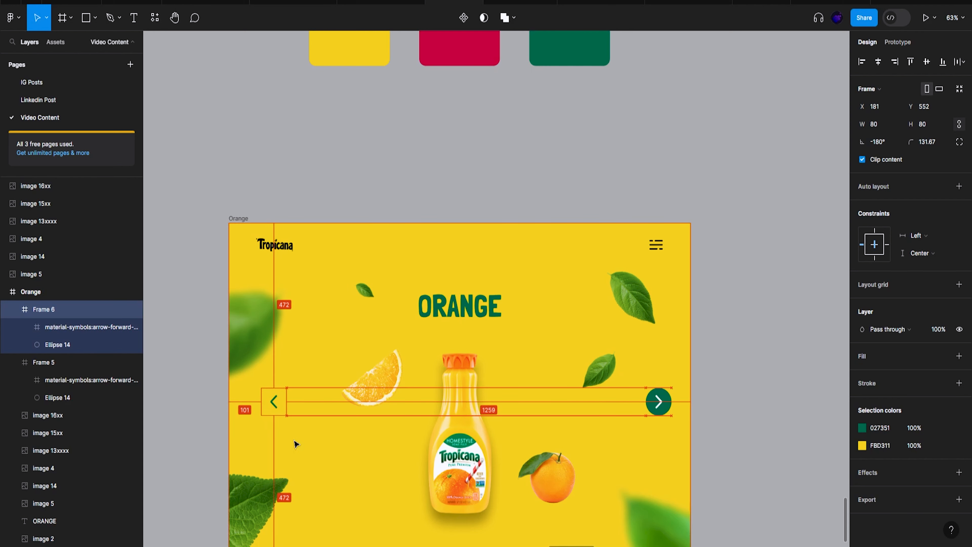
{"action": "key", "text": "shift+Left"}
{"action": "key", "text": "shift+Left"}
{"action": "key", "text": "shift+Left"}
{"action": "key", "text": "shift+Left"}
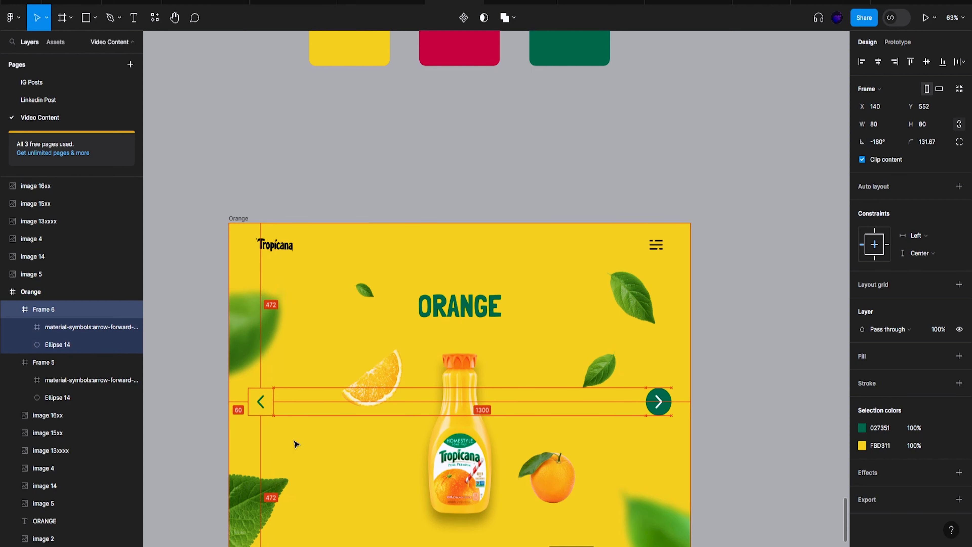
{"action": "left_click", "coordinate": [215, 255]}
Duplicate the finished Orange frame and place the copy to its right at the same height
{"action": "scroll", "coordinate": [245, 201], "scroll_direction": "down", "scroll_amount": 5}
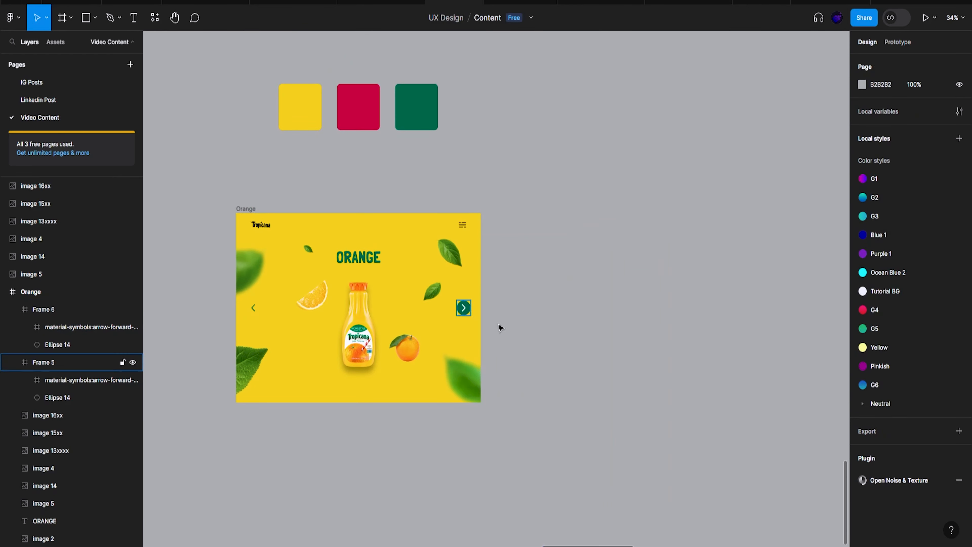
{"action": "scroll", "coordinate": [494, 325], "scroll_direction": "down", "scroll_amount": 2}
{"action": "scroll", "coordinate": [368, 316], "scroll_direction": "up", "scroll_amount": 6}
{"action": "scroll", "coordinate": [359, 291], "scroll_direction": "down", "scroll_amount": 10}
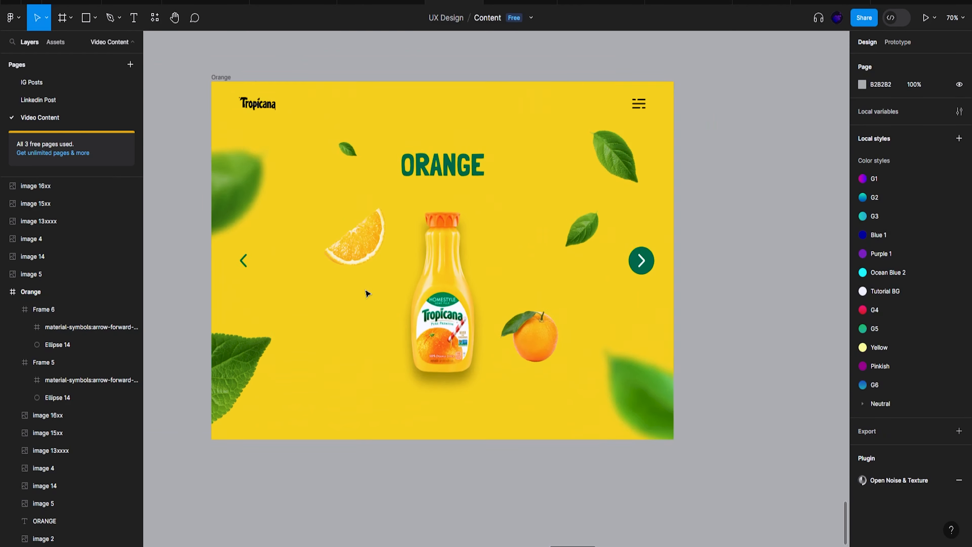
{"action": "left_click", "coordinate": [354, 215]}
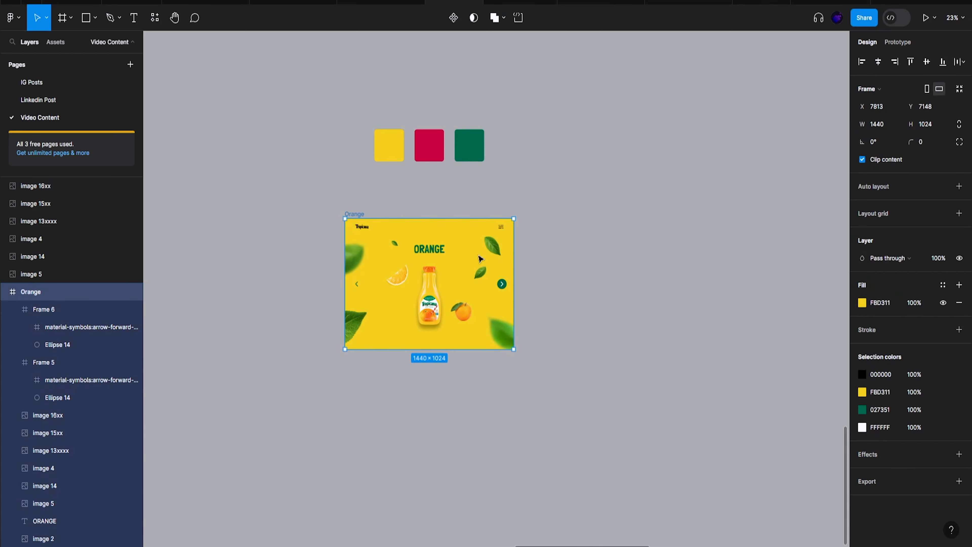
{"action": "left_click_drag", "start_coordinate": [353, 215], "coordinate": [642, 225]}
{"action": "scroll", "coordinate": [547, 416], "scroll_direction": "right", "scroll_amount": 4}
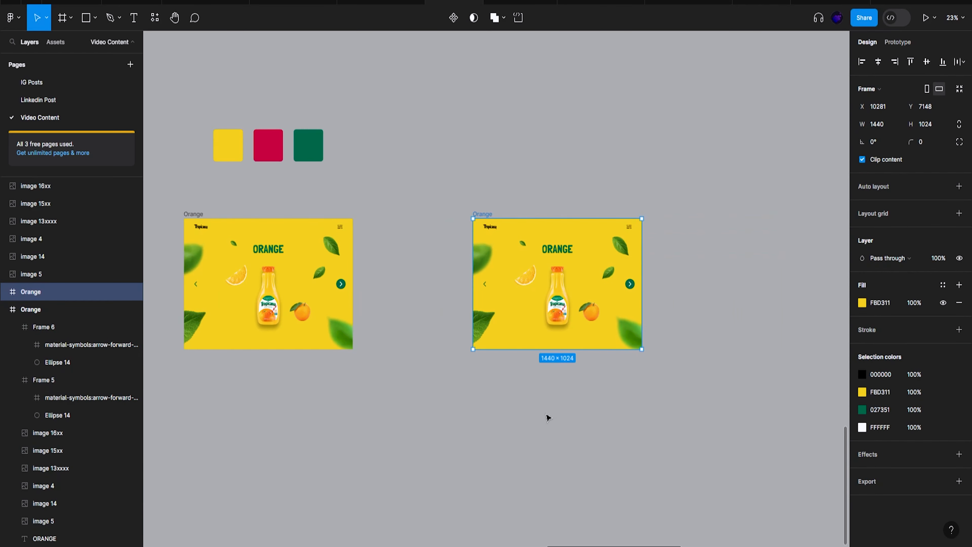
{"action": "left_click", "coordinate": [547, 417]}
Place the mango, Pineapple Mango bottle and pineapple slice on the canvas above the duplicated Orange frame
{"action": "left_click", "coordinate": [571, 308]}
{"action": "scroll", "coordinate": [514, 351], "scroll_direction": "down", "scroll_amount": 5}
{"action": "scroll", "coordinate": [515, 353], "scroll_direction": "up", "scroll_amount": 5}
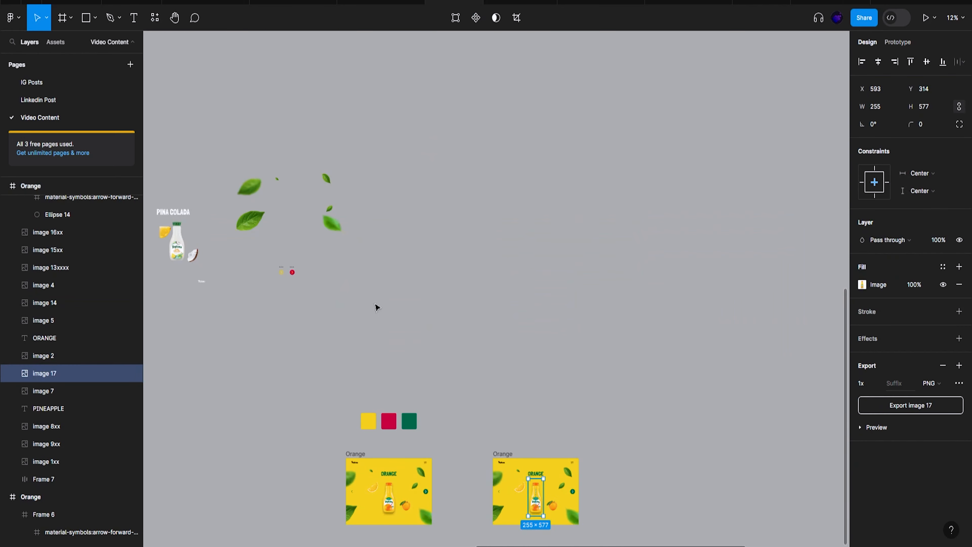
{"action": "scroll", "coordinate": [499, 404], "scroll_direction": "down", "scroll_amount": 3}
{"action": "scroll", "coordinate": [460, 387], "scroll_direction": "left", "scroll_amount": 4}
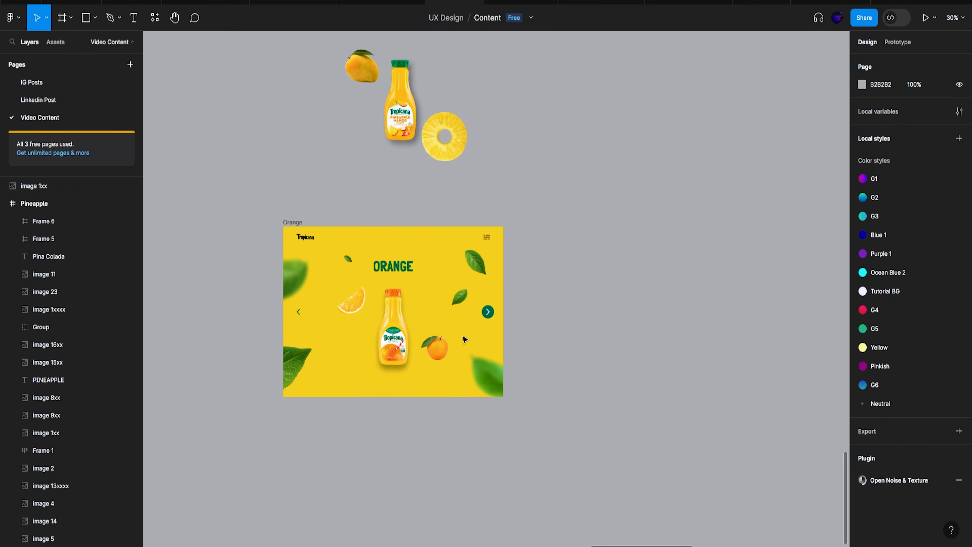
{"action": "left_click", "coordinate": [435, 347]}
{"action": "left_click", "coordinate": [393, 326], "text": "shift"}
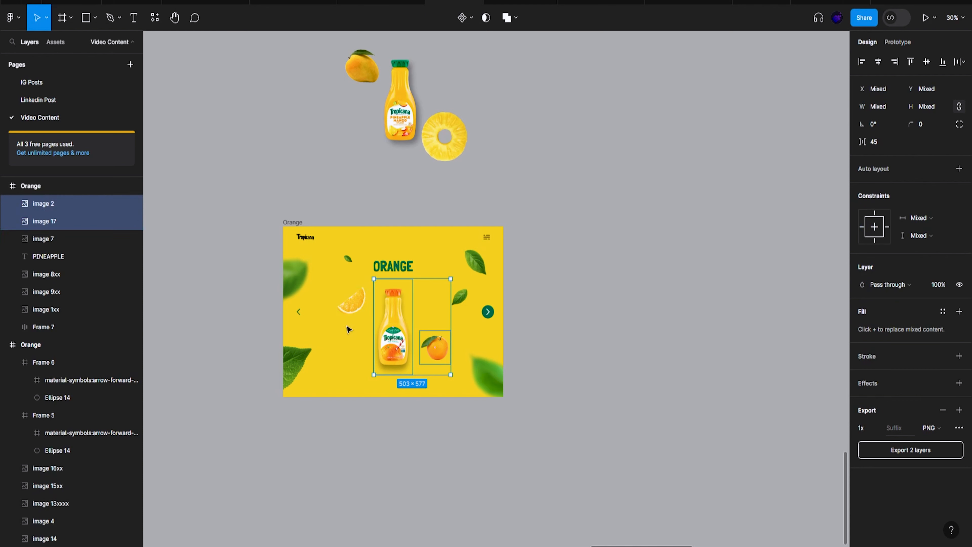
{"action": "left_click", "coordinate": [352, 311], "text": "shift"}
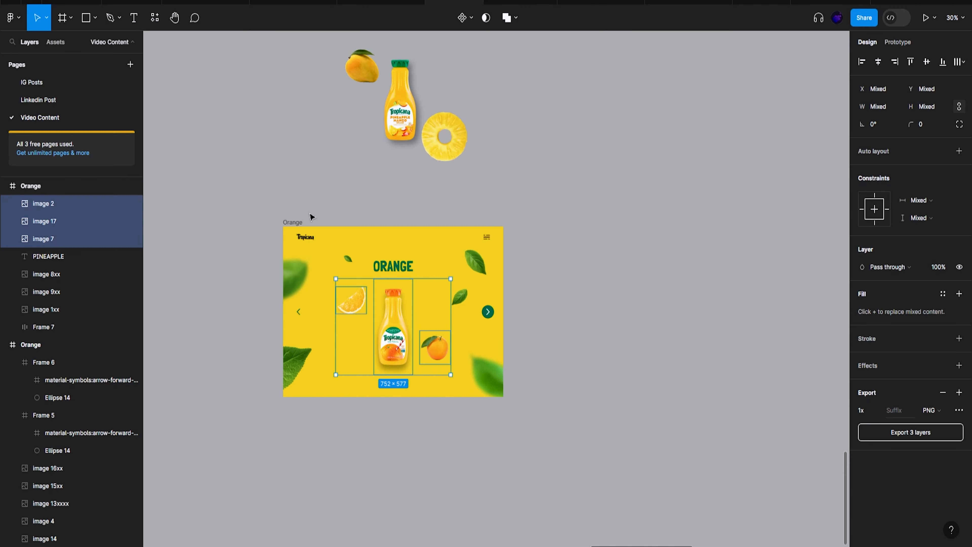
{"action": "left_click", "coordinate": [291, 221]}
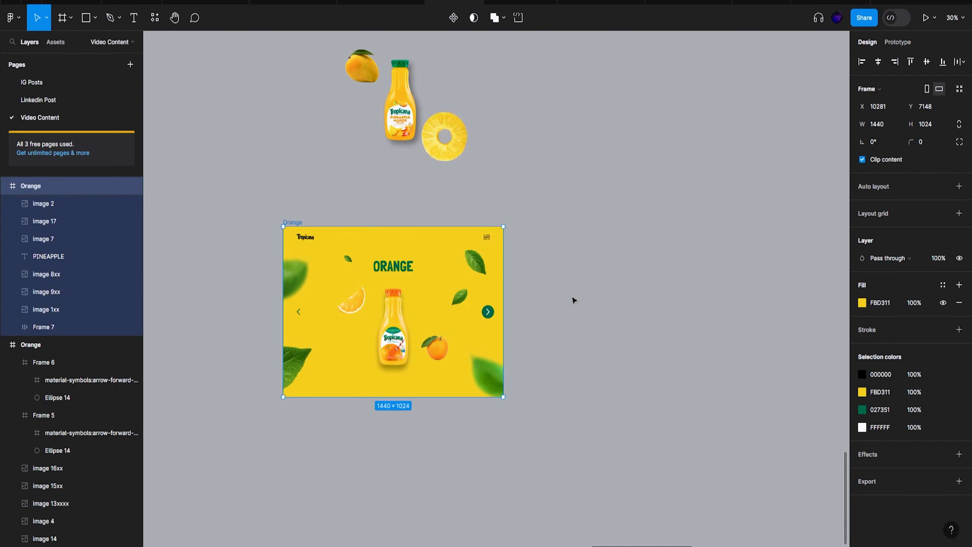
{"action": "scroll", "coordinate": [574, 301], "scroll_direction": "up", "scroll_amount": 3}
{"action": "scroll", "coordinate": [582, 307], "scroll_direction": "down", "scroll_amount": 3, "text": "ctrl"}
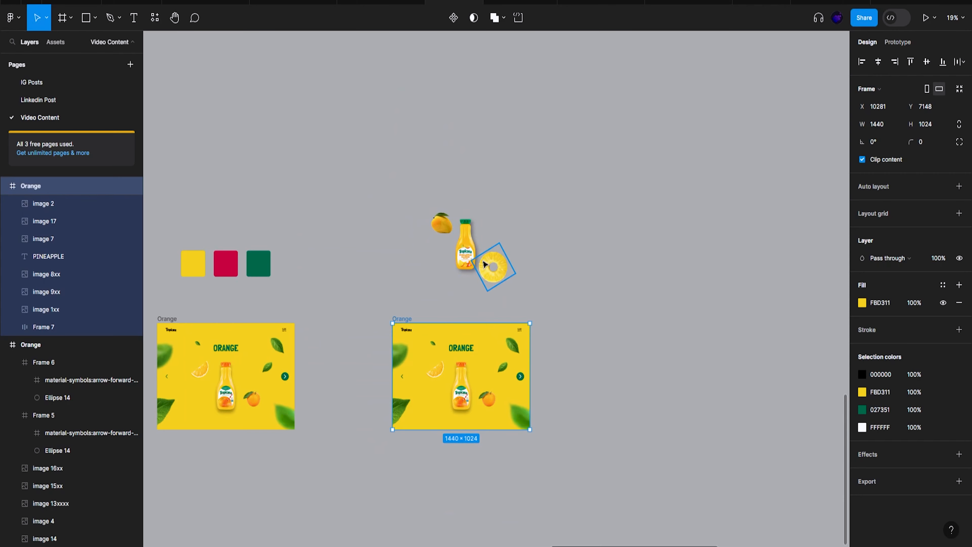
{"action": "left_click", "coordinate": [492, 255]}
{"action": "left_click", "coordinate": [363, 322]}
{"action": "scroll", "coordinate": [421, 313], "scroll_direction": "left", "scroll_amount": 5}
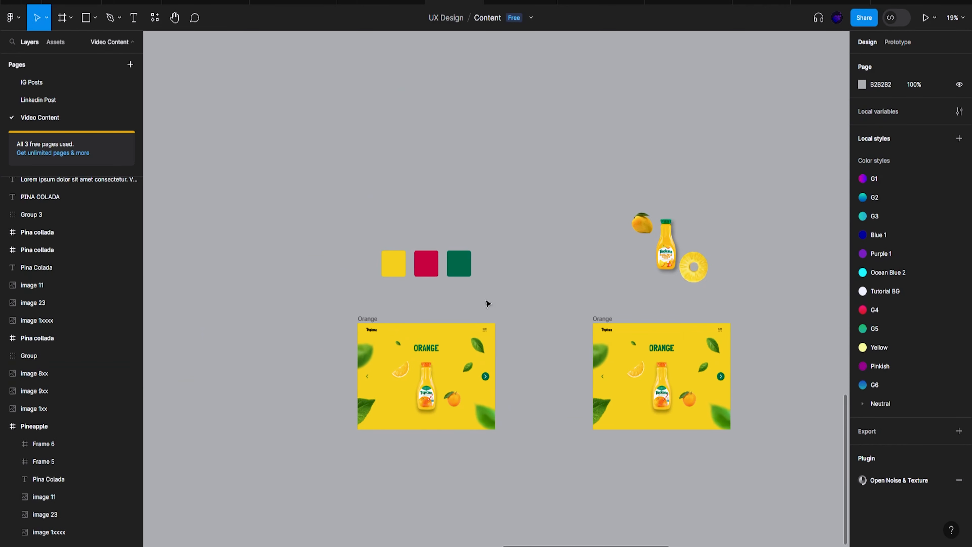
Move the original Orange frame left to X 7218 and place the mango, Pineapple Mango bottle and pineapple slice inside it
{"action": "left_click", "coordinate": [372, 322]}
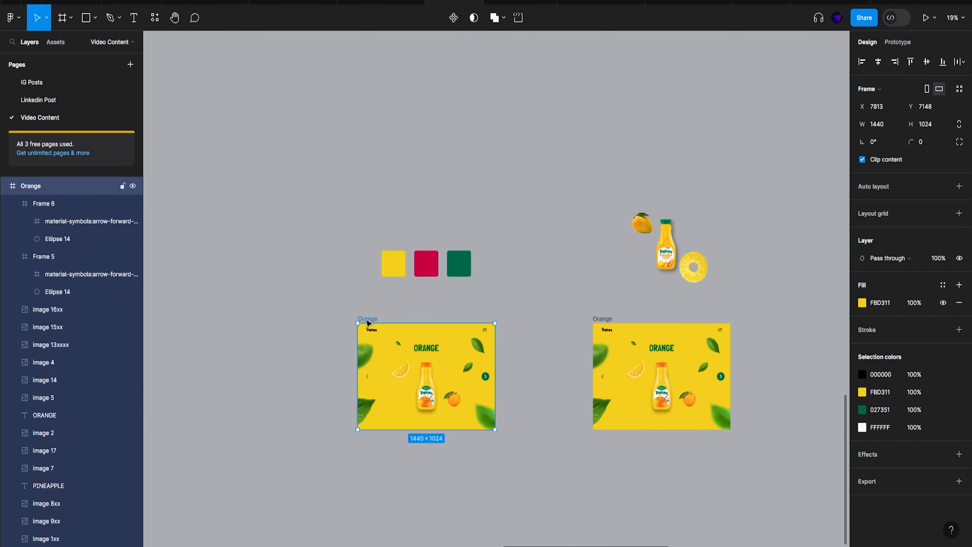
{"action": "left_click_drag", "start_coordinate": [368, 323], "coordinate": [311, 323]}
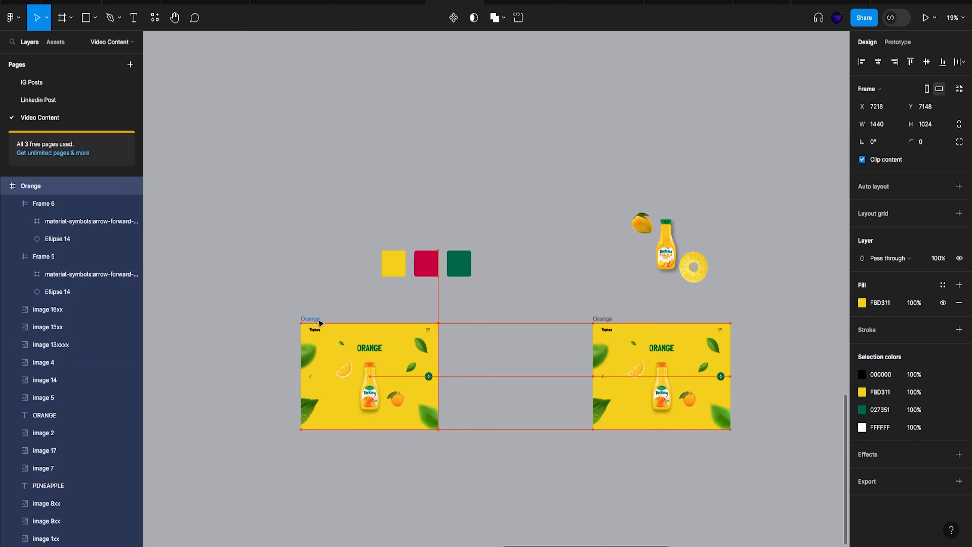
{"action": "left_click", "coordinate": [650, 233]}
{"action": "left_click", "coordinate": [666, 245], "text": "shift"}
{"action": "left_click", "coordinate": [694, 267], "text": "shift"}
{"action": "left_click_drag", "start_coordinate": [649, 267], "coordinate": [396, 379]}
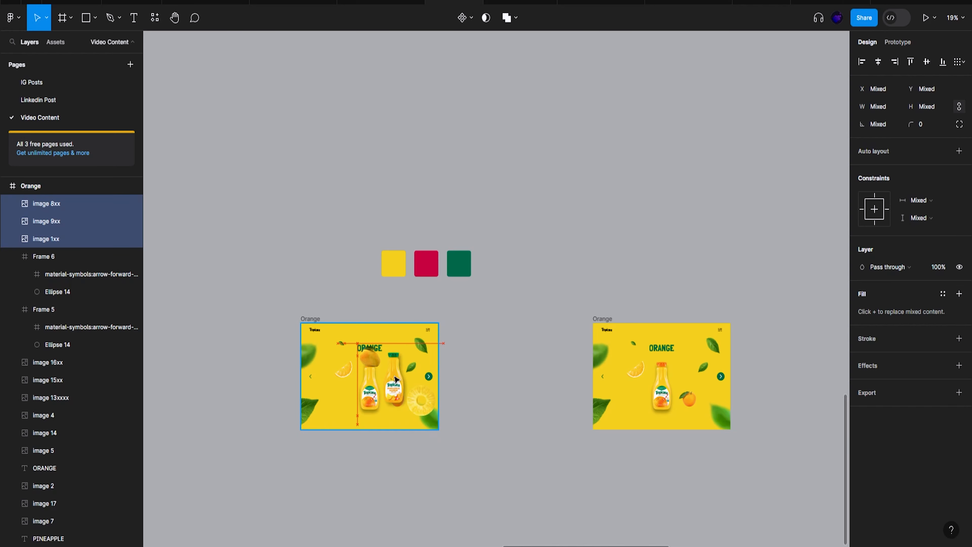
Turn off content clipping for the original Orange frame and move the mango, Pineapple Mango bottle and pineapple slice beyond its right edge
{"action": "left_click", "coordinate": [314, 320]}
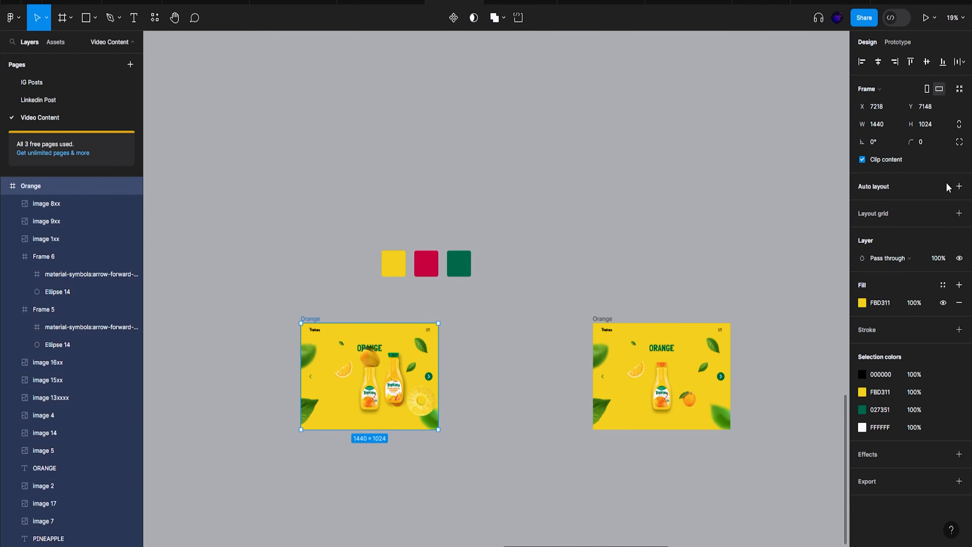
{"action": "left_click", "coordinate": [889, 160]}
{"action": "left_click", "coordinate": [435, 401]}
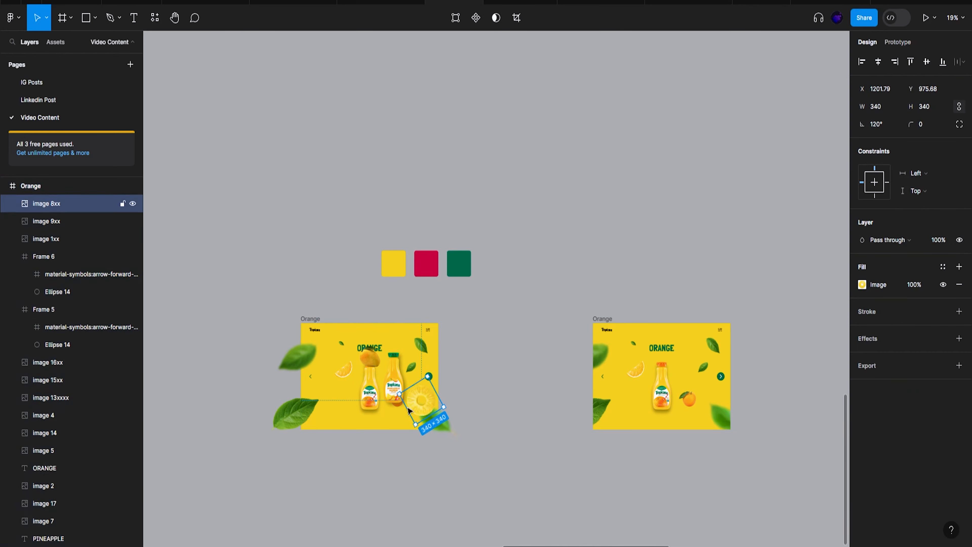
{"action": "scroll", "coordinate": [398, 406], "scroll_direction": "up", "scroll_amount": 5}
{"action": "left_click", "coordinate": [389, 344], "text": "shift"}
{"action": "left_click", "coordinate": [335, 307], "text": "shift"}
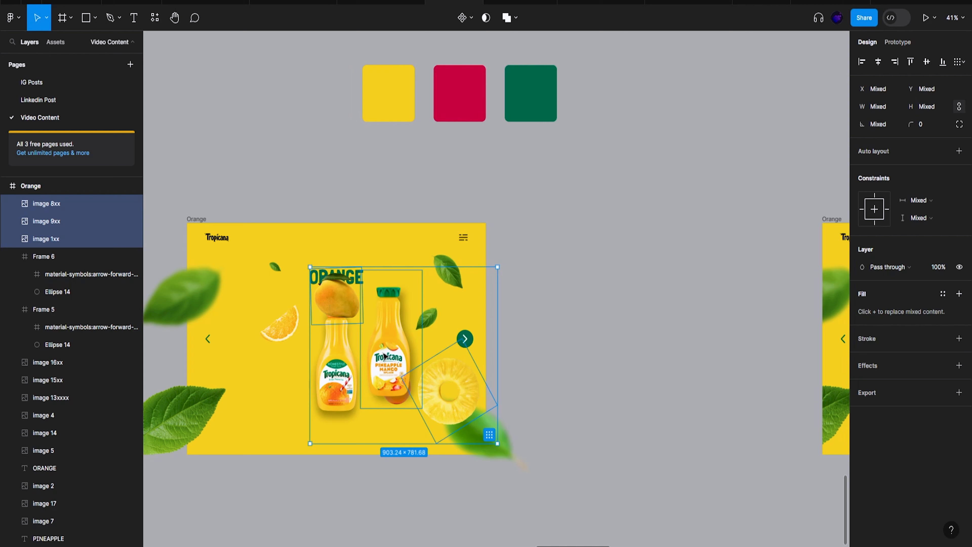
{"action": "key", "text": "F4"}
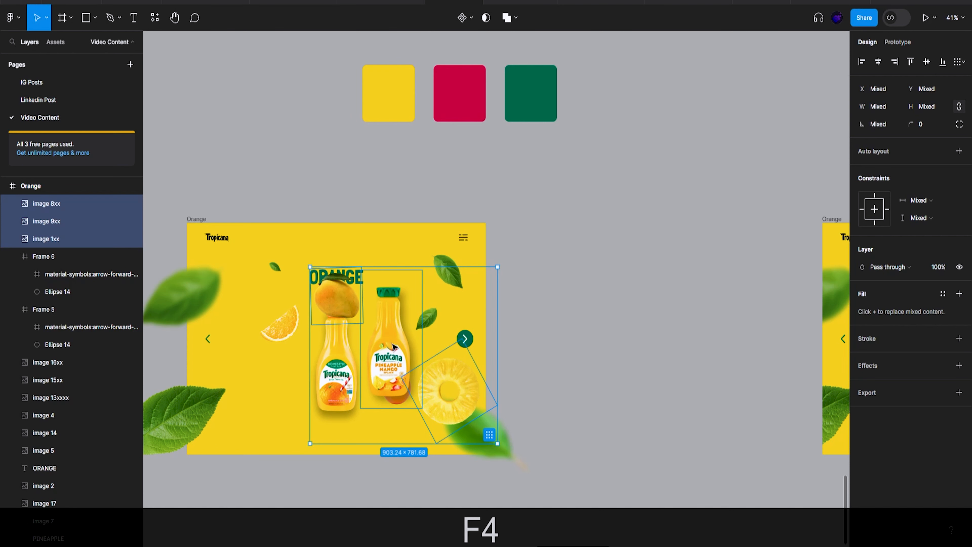
{"action": "left_click_drag", "start_coordinate": [393, 346], "coordinate": [623, 345]}
{"action": "scroll", "coordinate": [456, 381], "scroll_direction": "right", "scroll_amount": 3}
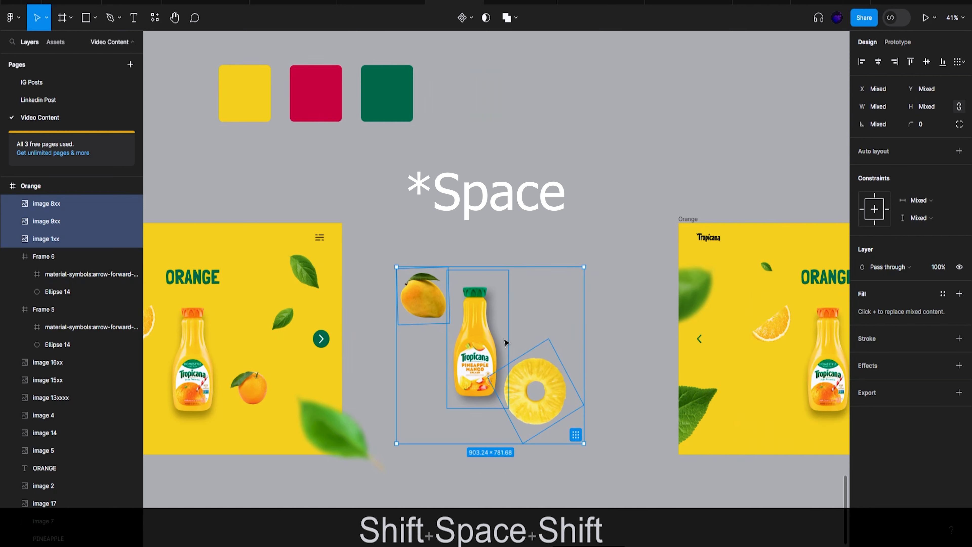
Centre the mango, Pineapple Mango bottle and pineapple slice vertically on the frame and group the three images
{"action": "left_click", "coordinate": [927, 64], "text": "shift"}
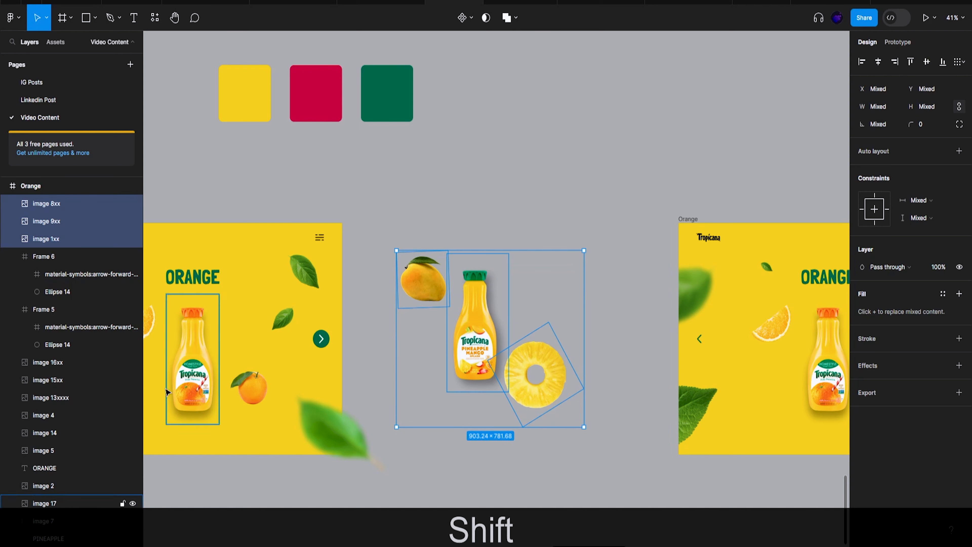
{"action": "left_click", "coordinate": [250, 387]}
{"action": "left_click", "coordinate": [191, 360], "text": "shift"}
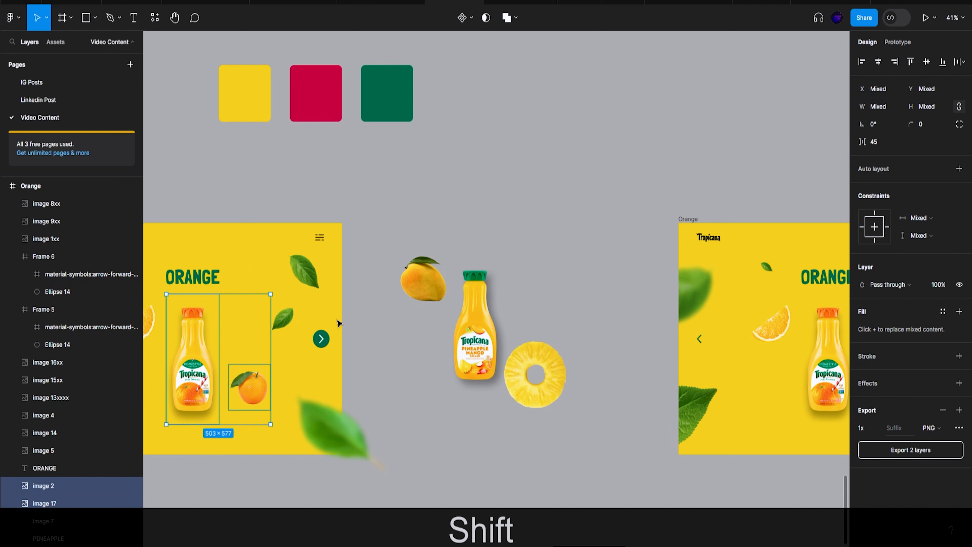
{"action": "left_click", "coordinate": [534, 374]}
{"action": "left_click", "coordinate": [452, 312], "text": "shift"}
{"action": "left_click", "coordinate": [426, 287], "text": "shift"}
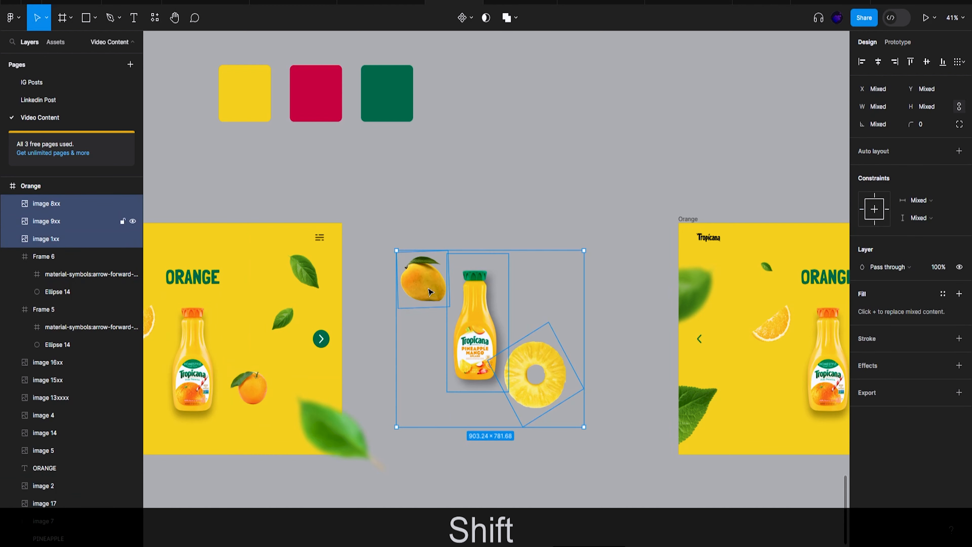
{"action": "key", "text": "ctrl+shift+g"}
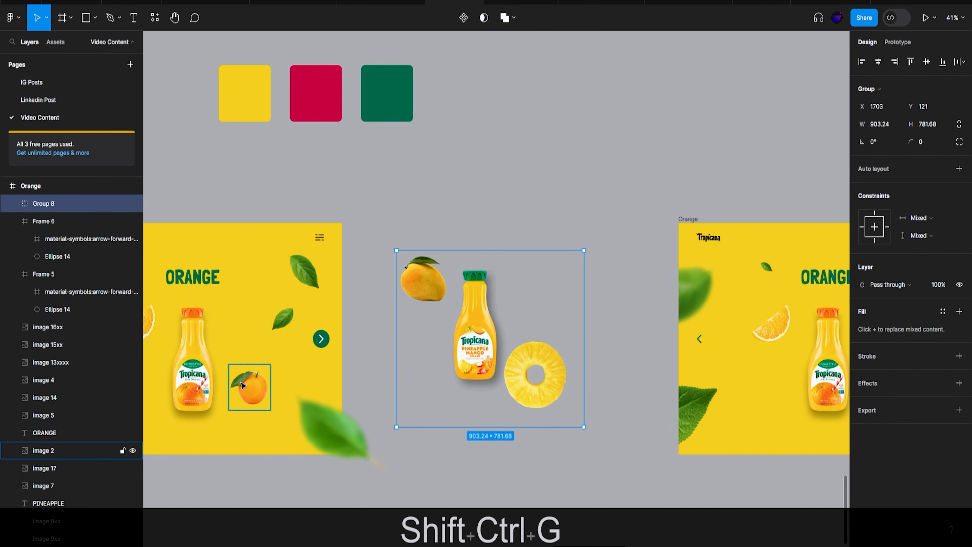
Group the orange slice, orange juice bottle and whole orange in the original Orange frame
{"action": "left_click", "coordinate": [249, 387]}
{"action": "left_click", "coordinate": [209, 373], "text": "shift"}
{"action": "scroll", "coordinate": [212, 377], "scroll_direction": "left", "scroll_amount": 3}
{"action": "left_click", "coordinate": [280, 322], "text": "shift"}
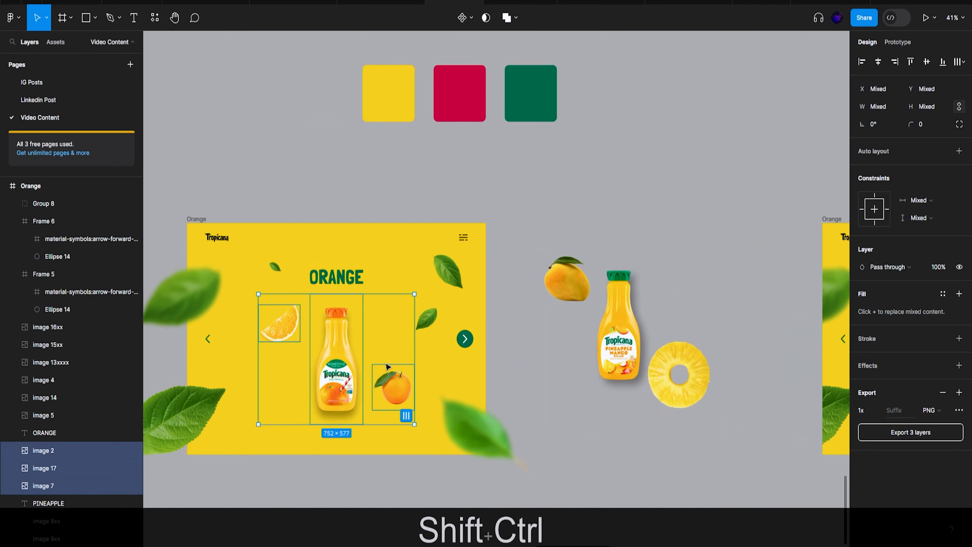
{"action": "key", "text": "ctrl+shift+g"}
Align the vertical centres of the two product groups and move both down together, clear of the ORANGE title
{"action": "left_click", "coordinate": [646, 339], "text": "shift"}
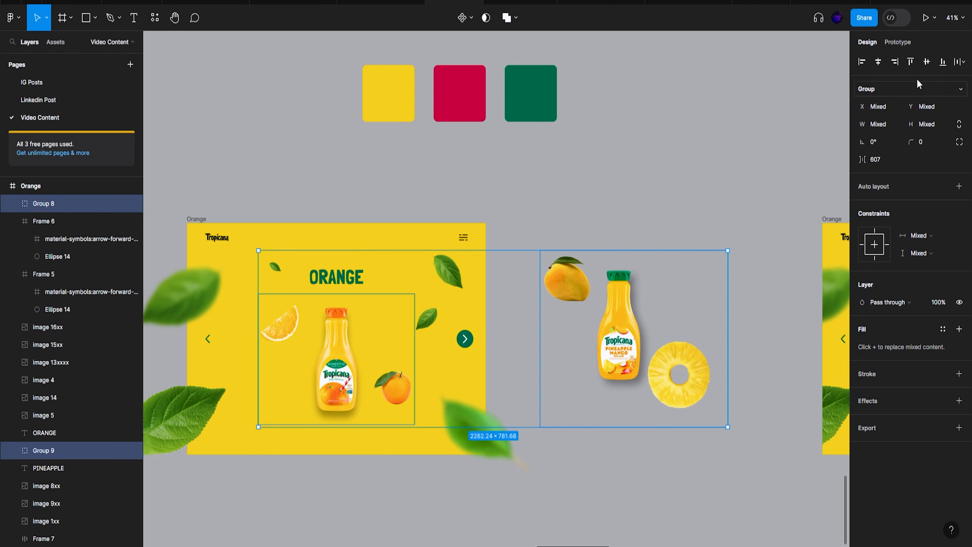
{"action": "left_click", "coordinate": [927, 61]}
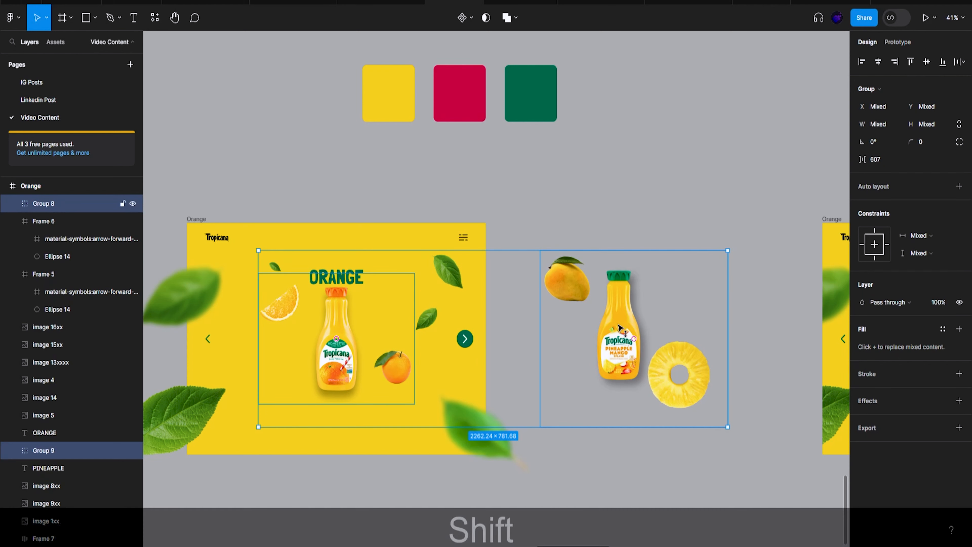
{"action": "left_click_drag", "start_coordinate": [625, 323], "coordinate": [620, 339]}
Resize the Pineapple Mango bottle to match the 255 × 577 orange bottle, the mango to 201 × 201 and the pineapple slice to 203 × 203
{"action": "left_click", "coordinate": [622, 353], "text": "ctrl+shift"}
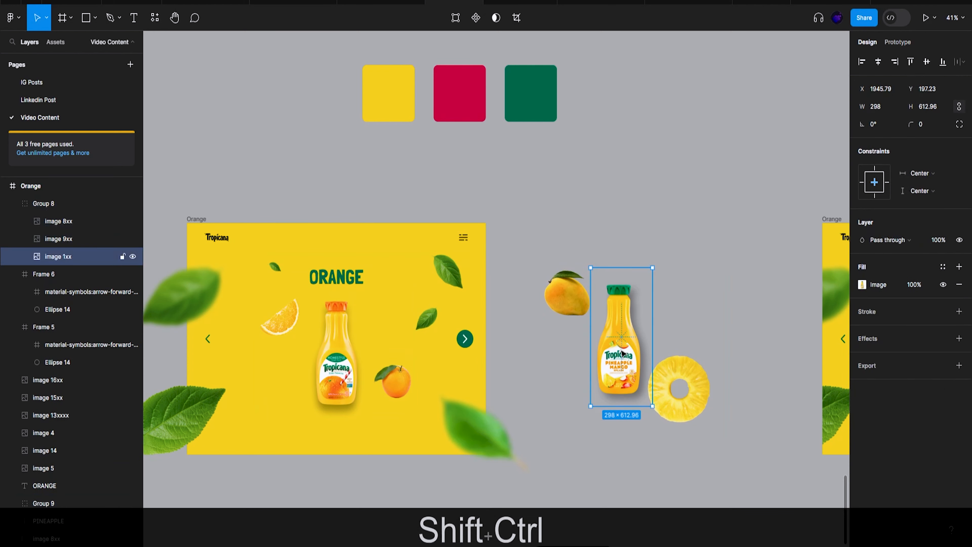
{"action": "left_click", "coordinate": [350, 386], "text": "ctrl"}
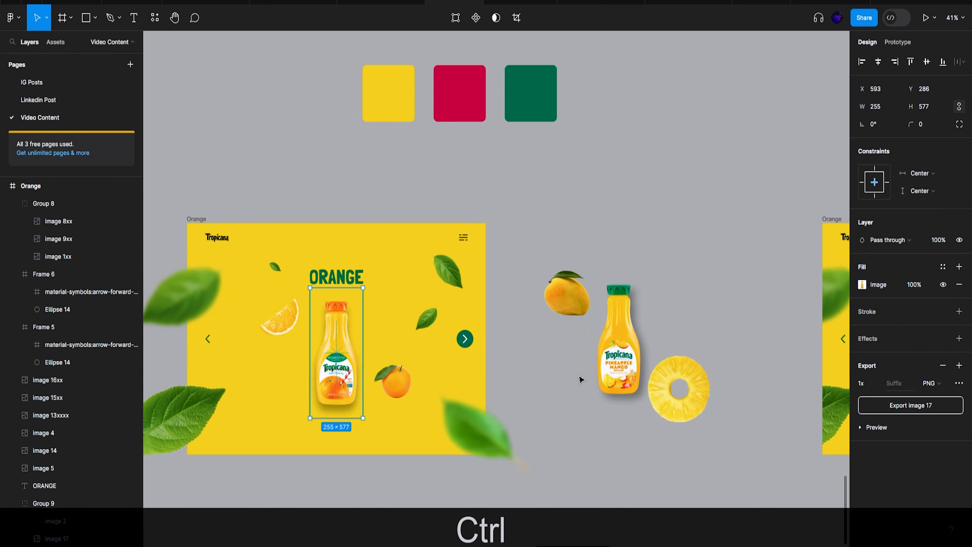
{"action": "left_click", "coordinate": [624, 344], "text": "ctrl"}
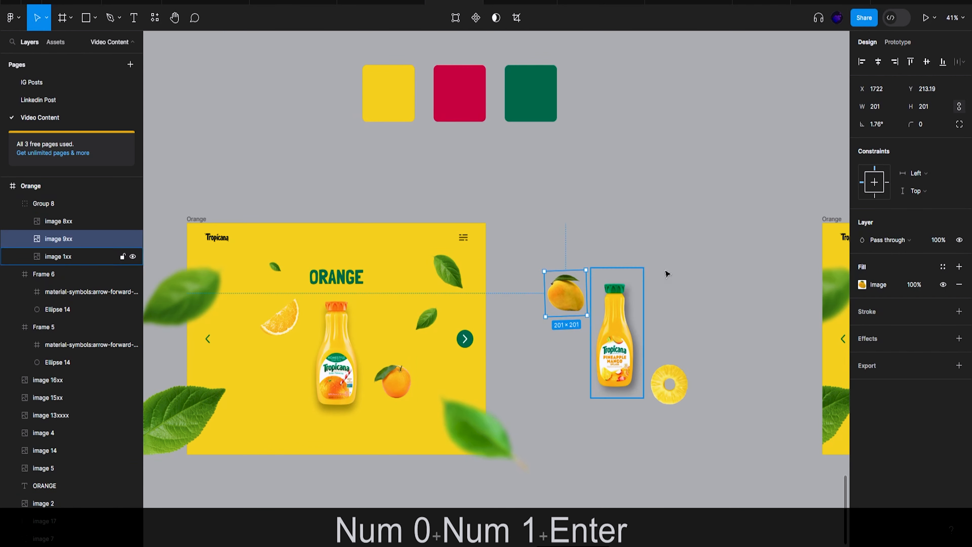
{"action": "left_click", "coordinate": [667, 273]}
Move the Pineapple Mango group straight down to Y 203, keeping it outside the frame's right edge
{"action": "scroll", "coordinate": [534, 308], "scroll_direction": "right", "scroll_amount": 2}
{"action": "left_click", "coordinate": [556, 324]}
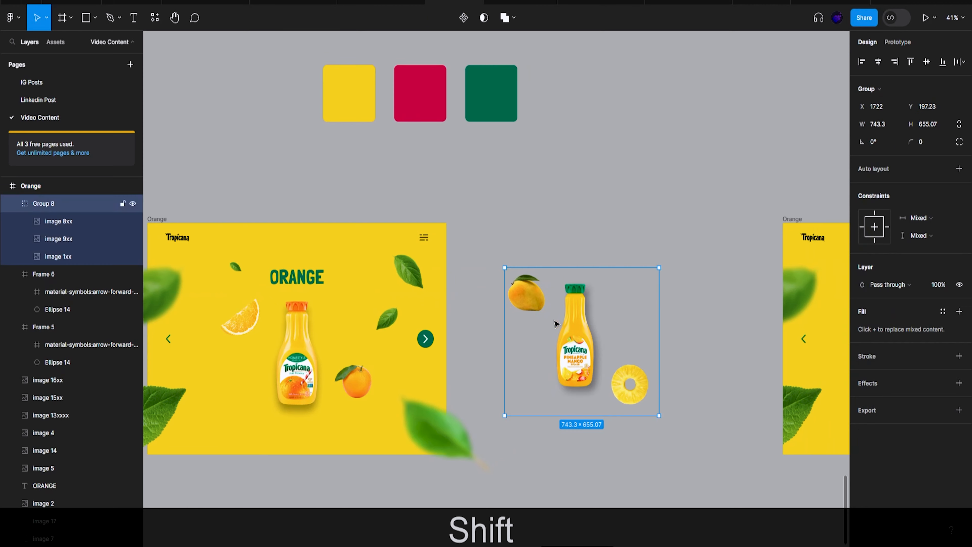
{"action": "key", "text": "shift"}
{"action": "key", "text": "shift"}
{"action": "left_click_drag", "start_coordinate": [578, 343], "coordinate": [577, 344]}
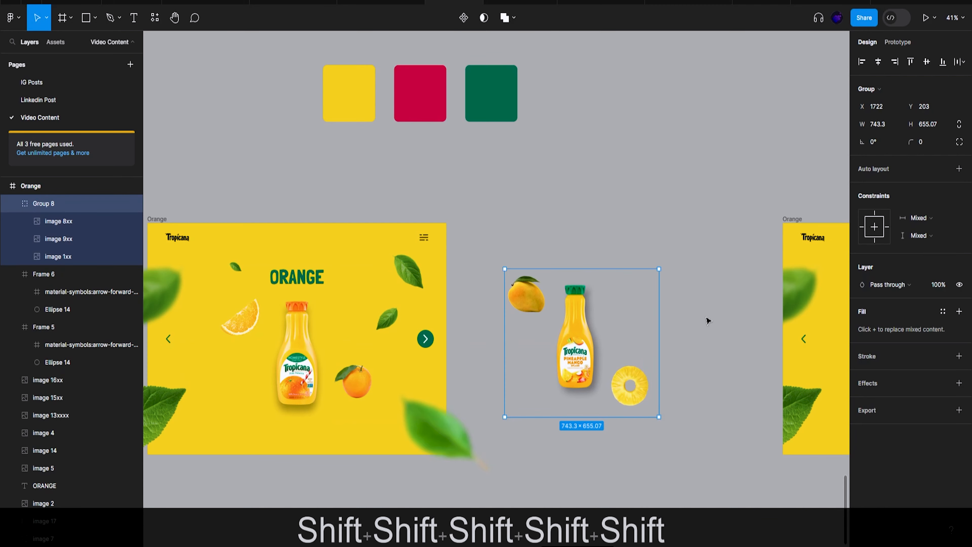
{"action": "left_click", "coordinate": [680, 325]}
Ungroup the Pineapple Mango product images beside the original Orange frame
{"action": "scroll", "coordinate": [619, 362], "scroll_direction": "right", "scroll_amount": 3}
{"action": "scroll", "coordinate": [541, 333], "scroll_direction": "down", "scroll_amount": 2}
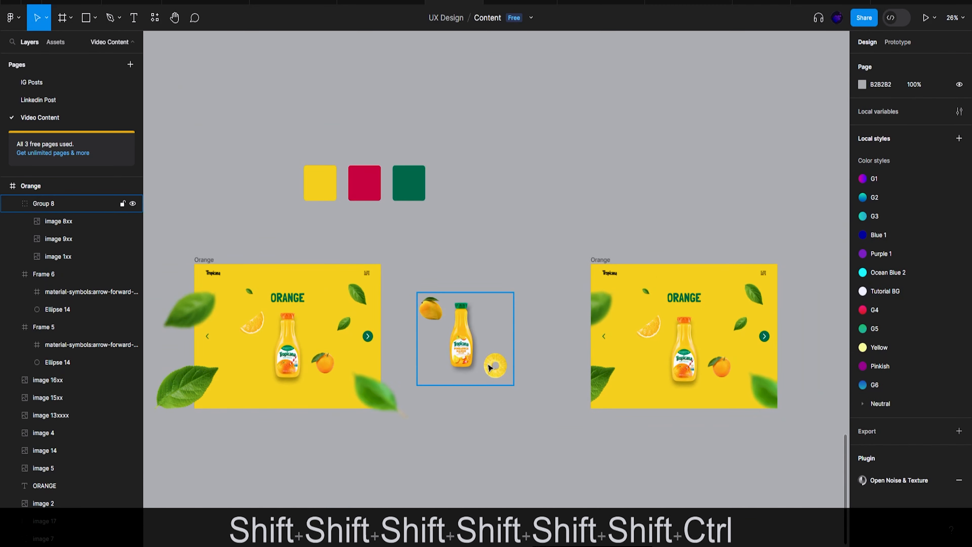
{"action": "scroll", "coordinate": [486, 350], "scroll_direction": "up", "scroll_amount": 5}
{"action": "left_click", "coordinate": [438, 375]}
{"action": "key", "text": "ctrl+shift+g"}
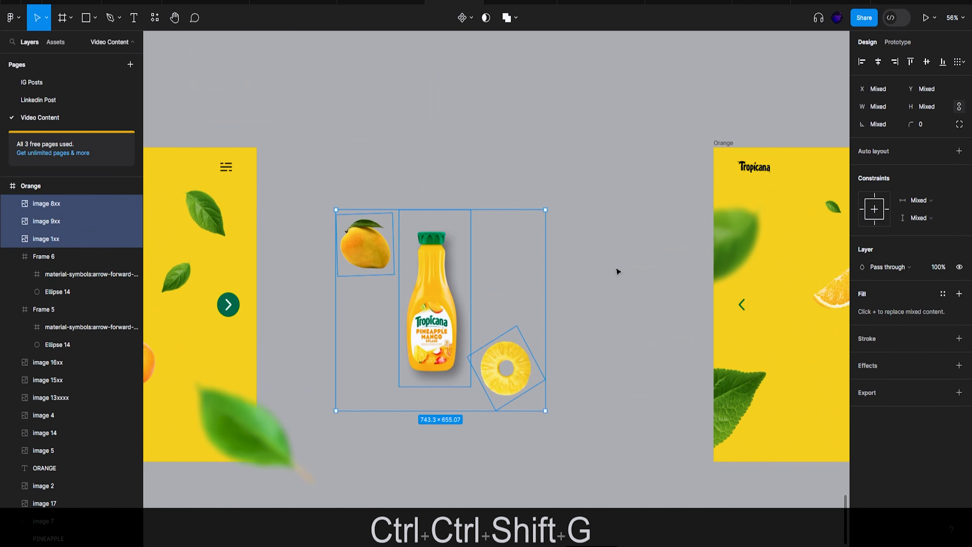
{"action": "left_click", "coordinate": [616, 271]}
{"action": "scroll", "coordinate": [584, 341], "scroll_direction": "left", "scroll_amount": 3}
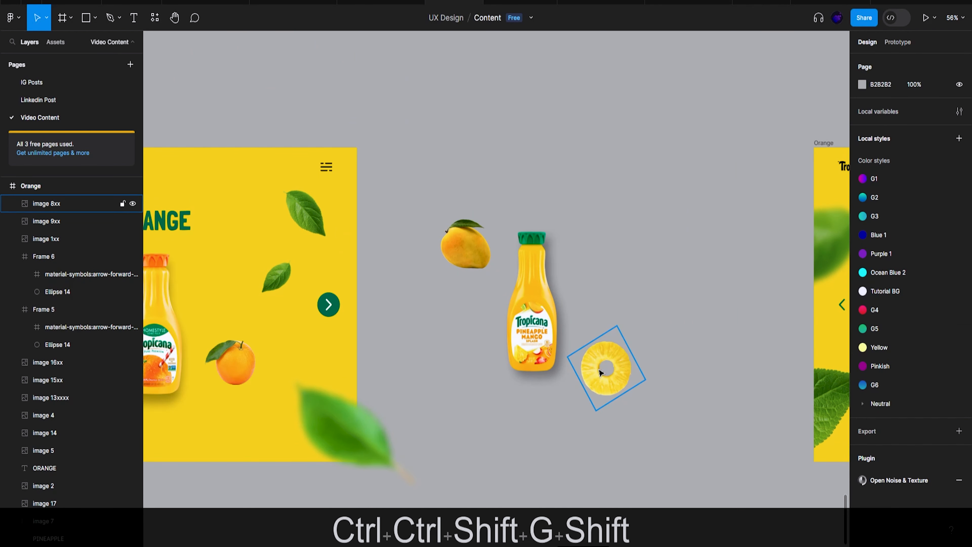
Move the pineapple slice horizontally to X 2116.5 and the mango to X 1882 so both overlap the Pineapple Mango bottle
{"action": "left_click", "coordinate": [619, 370]}
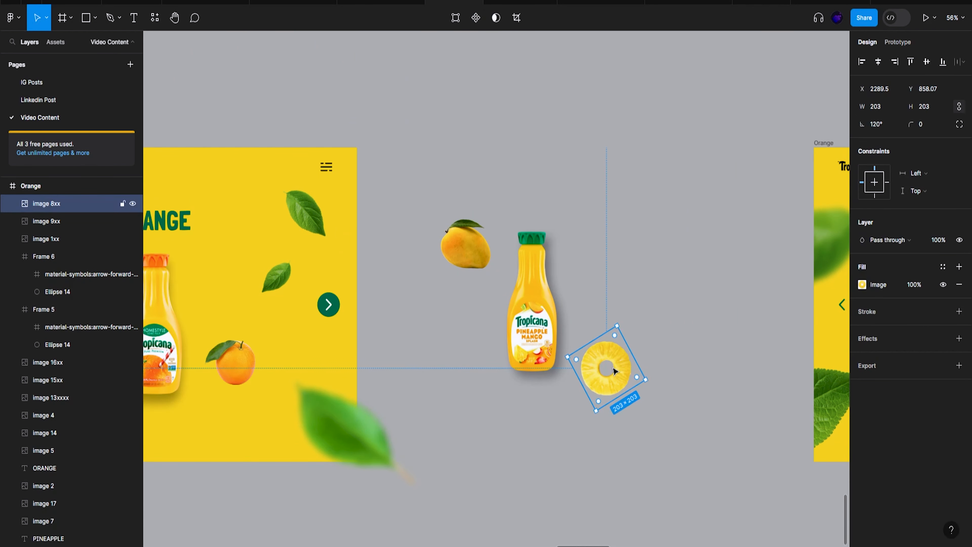
{"action": "left_click_drag", "start_coordinate": [613, 371], "coordinate": [564, 371]}
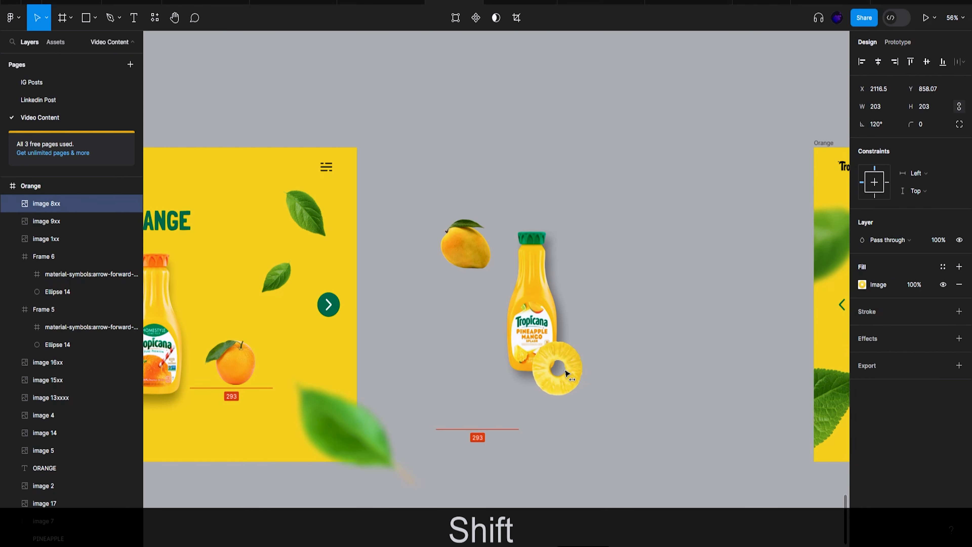
{"action": "left_click", "coordinate": [477, 270]}
{"action": "left_click_drag", "start_coordinate": [456, 264], "coordinate": [502, 265]}
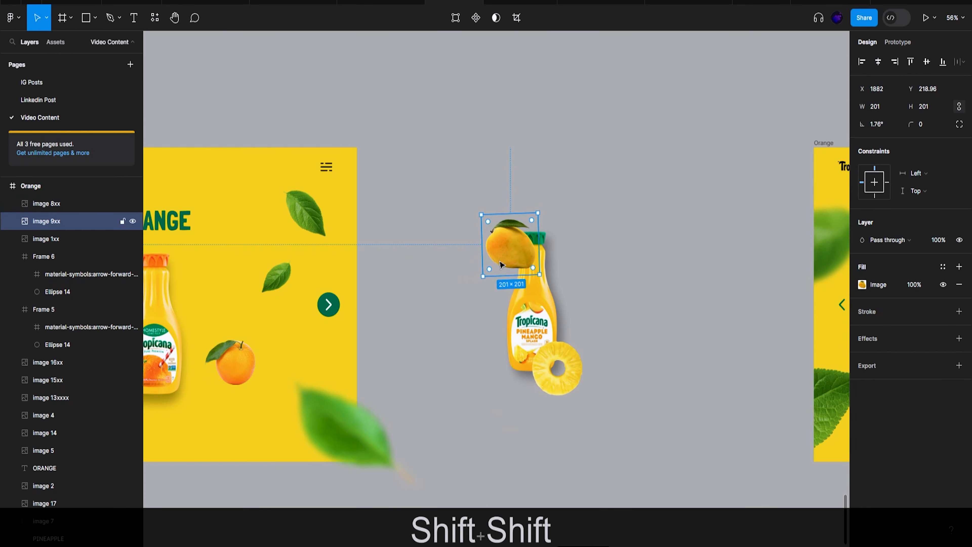
{"action": "left_click", "coordinate": [597, 273]}
Turn on content clipping for the original Orange frame
{"action": "scroll", "coordinate": [284, 203], "scroll_direction": "left", "scroll_amount": 5}
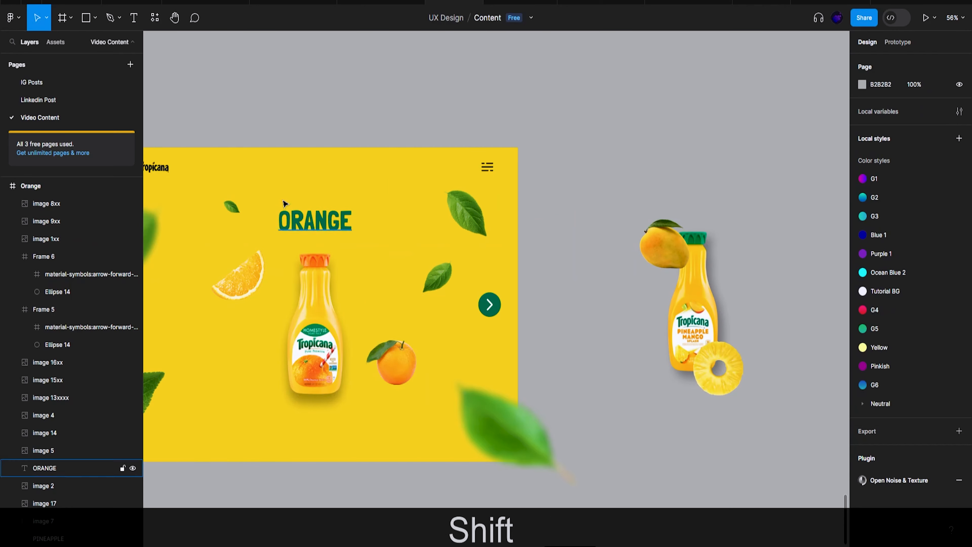
{"action": "scroll", "coordinate": [285, 204], "scroll_direction": "down", "scroll_amount": 3}
{"action": "left_click", "coordinate": [168, 157]}
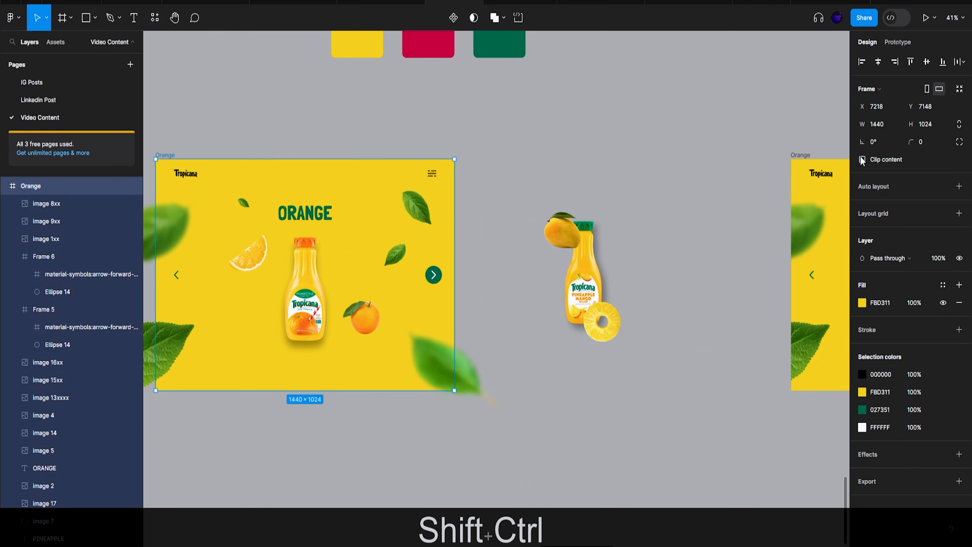
{"action": "left_click", "coordinate": [862, 159]}
Delete the old duplicate of the Orange frame
{"action": "scroll", "coordinate": [512, 254], "scroll_direction": "down", "scroll_amount": 3}
{"action": "scroll", "coordinate": [491, 401], "scroll_direction": "right", "scroll_amount": 3}
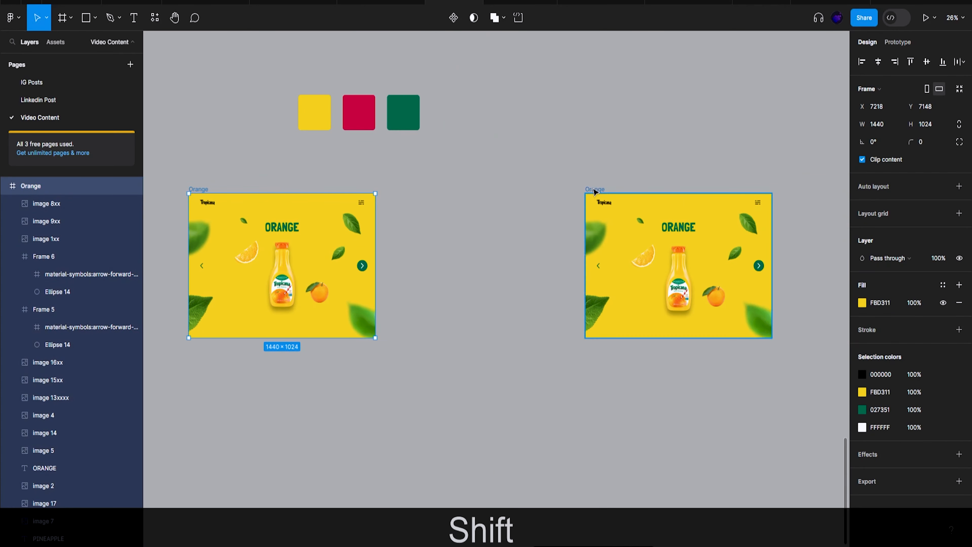
{"action": "left_click", "coordinate": [596, 192]}
{"action": "key", "text": "Delete"}
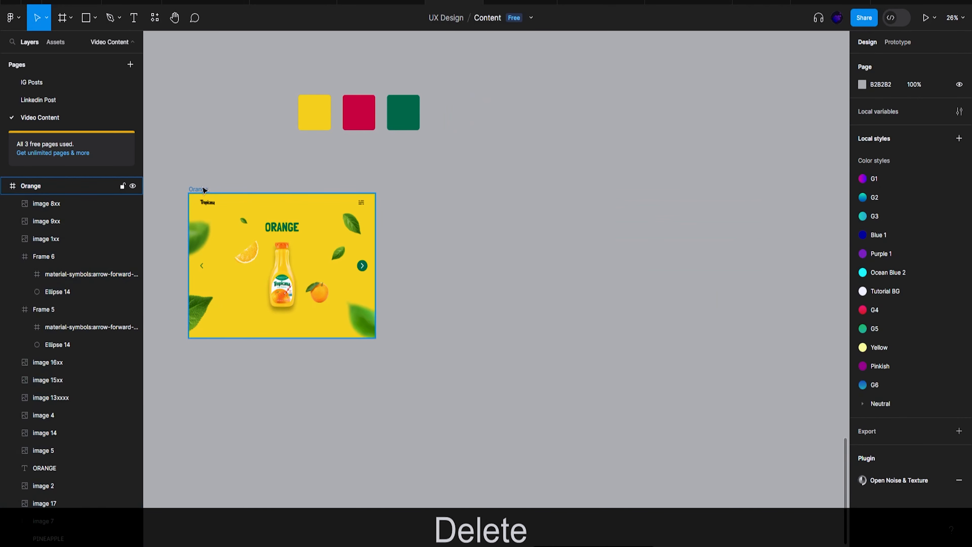
Duplicate the Orange frame horizontally, place the copy at X 9971 and turn off its content clipping
{"action": "left_click", "coordinate": [199, 189]}
{"action": "left_click_drag", "start_coordinate": [201, 192], "coordinate": [525, 192]}
{"action": "scroll", "coordinate": [499, 355], "scroll_direction": "right", "scroll_amount": 5}
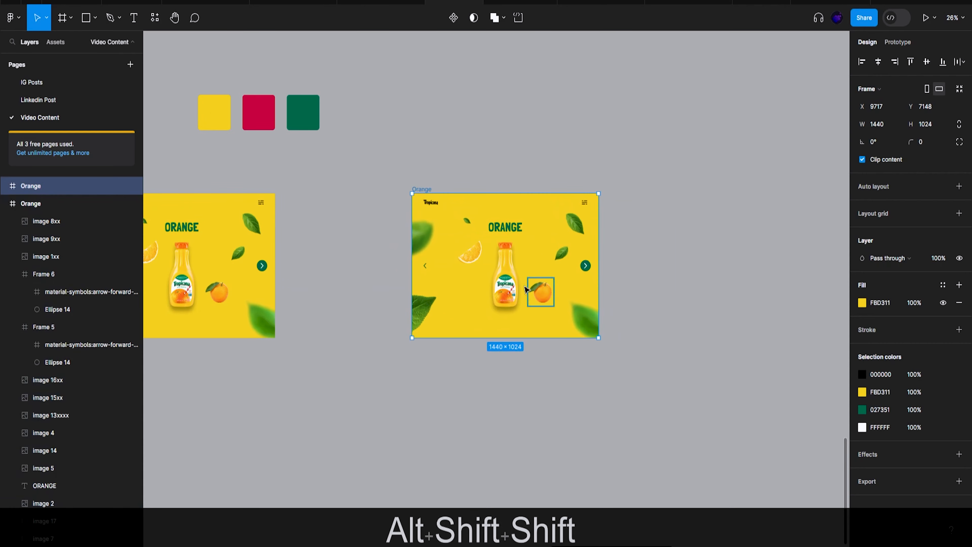
{"action": "left_click_drag", "start_coordinate": [425, 190], "coordinate": [458, 191]}
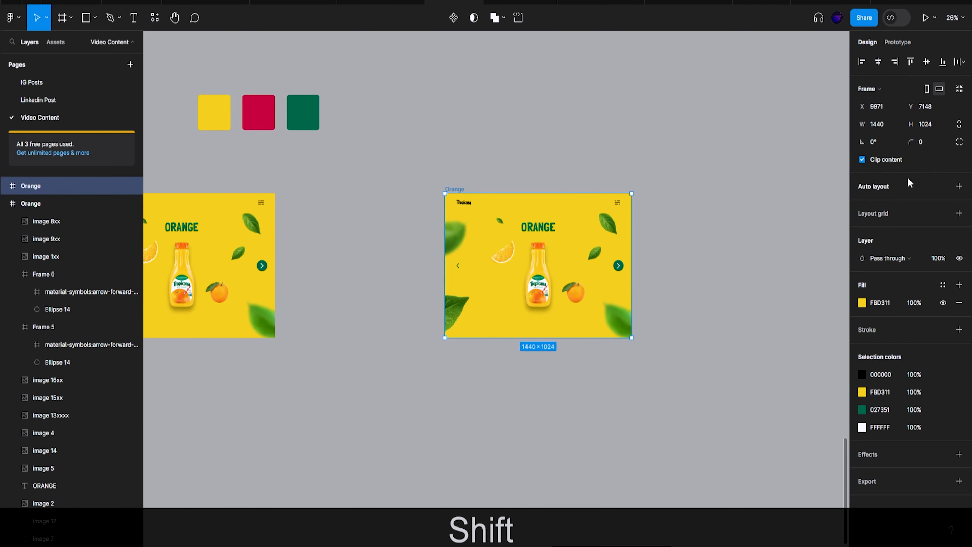
{"action": "left_click", "coordinate": [888, 162]}
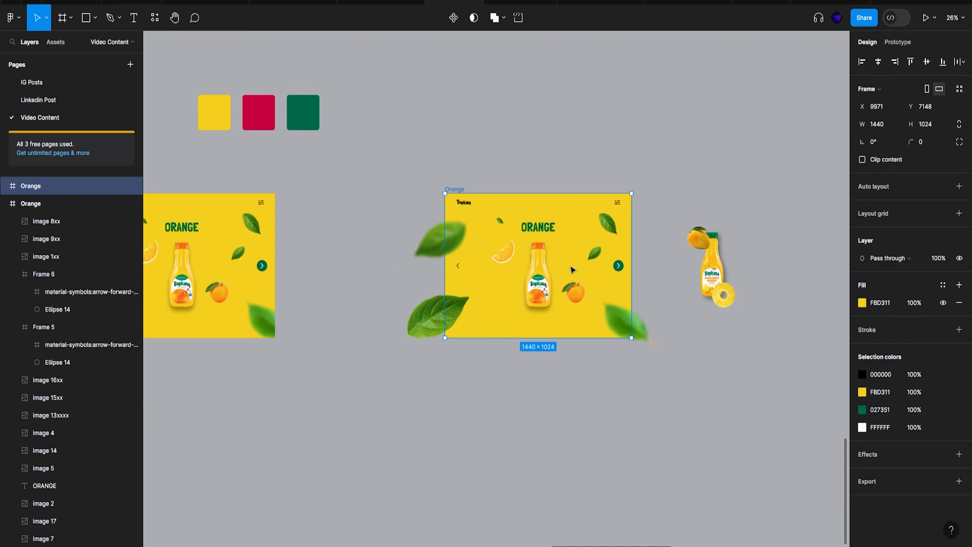
Move both products' images left together in the duplicate, bringing Pineapple Mango inside the frame and the orange product outside its left edge
{"action": "left_click", "coordinate": [576, 293]}
{"action": "left_click", "coordinate": [538, 275], "text": "shift"}
{"action": "left_click", "coordinate": [502, 252], "text": "shift"}
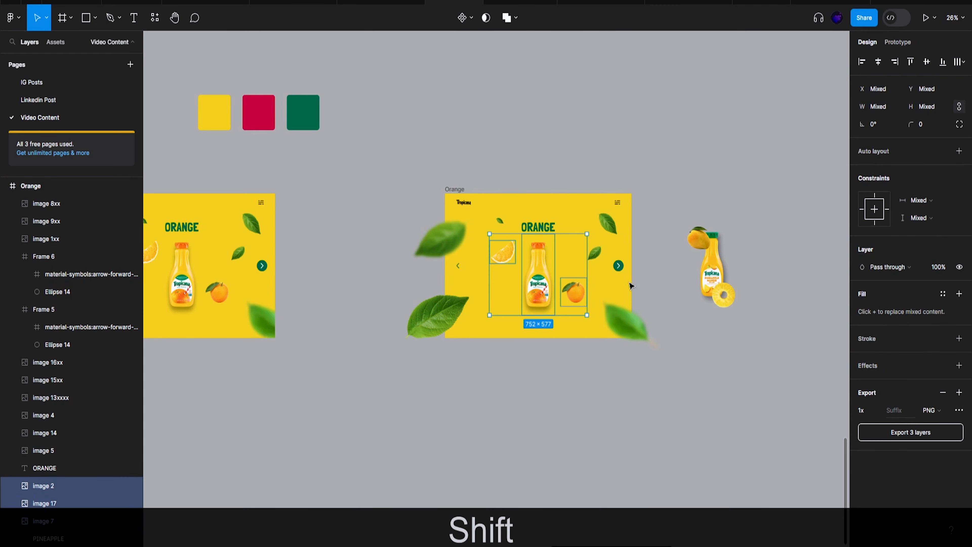
{"action": "left_click", "coordinate": [720, 300], "text": "shift"}
{"action": "left_click", "coordinate": [713, 268], "text": "shift"}
{"action": "left_click", "coordinate": [708, 241], "text": "shift"}
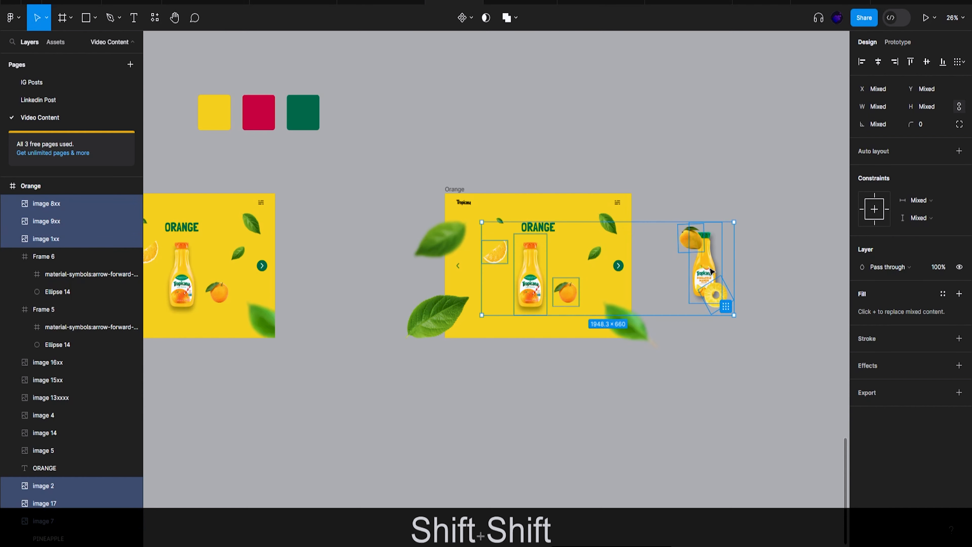
{"action": "key", "text": "ctrl+z"}
{"action": "key", "text": "shift"}
{"action": "left_click_drag", "start_coordinate": [721, 275], "coordinate": [547, 267]}
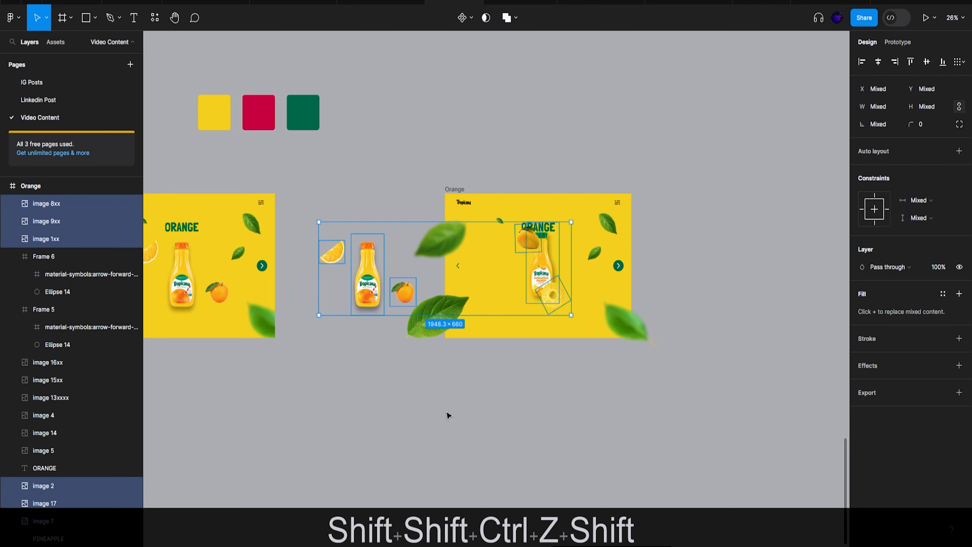
{"action": "key", "text": "shift"}
Center the Pineapple Mango bottle vertically in the duplicate frame
{"action": "scroll", "coordinate": [446, 416], "scroll_direction": "right", "scroll_amount": 2}
{"action": "scroll", "coordinate": [512, 296], "scroll_direction": "up", "scroll_amount": 4, "text": "ctrl"}
{"action": "left_click", "coordinate": [502, 265], "text": "ctrl"}
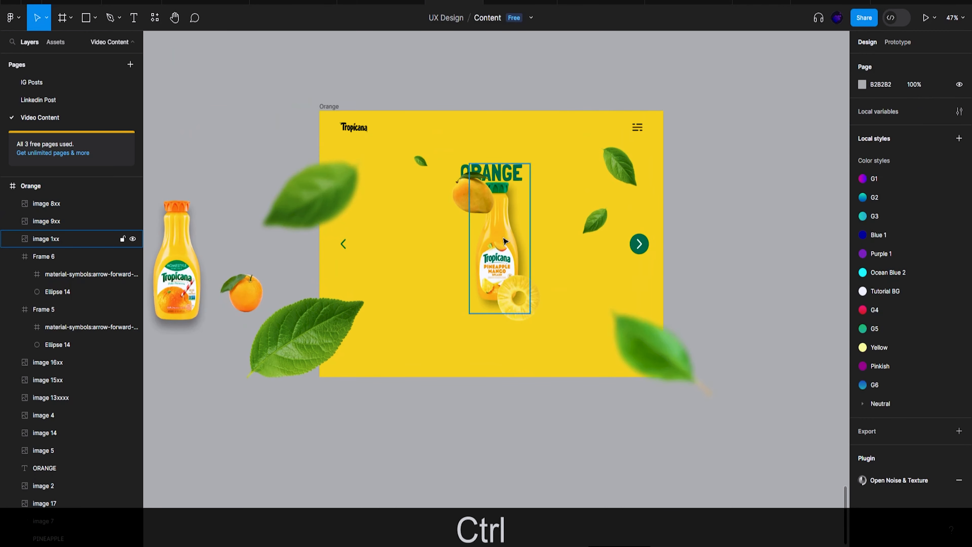
{"action": "left_click", "coordinate": [929, 64]}
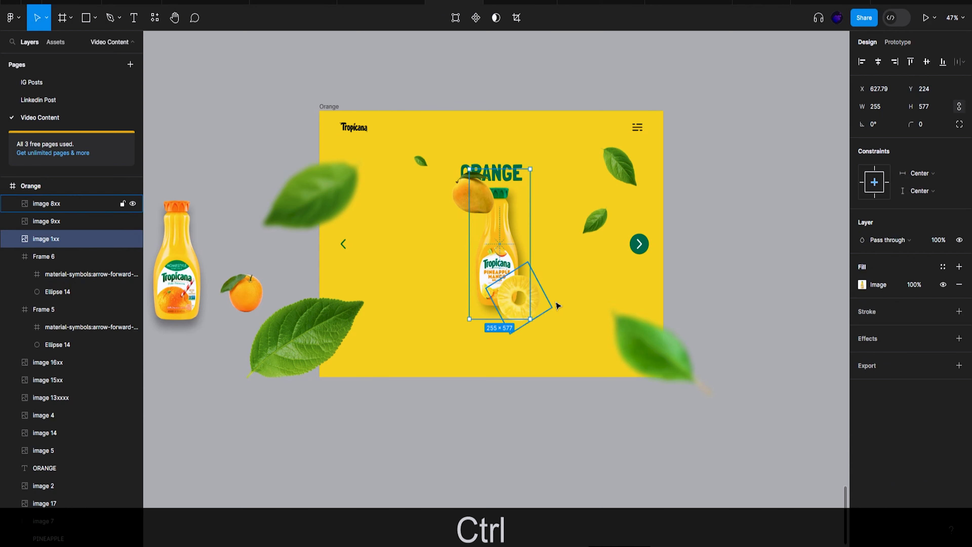
Spread the fruit away from the Pineapple Mango bottle, moving the pineapple slice right to X 1002.5 and the mango to the bottle's left
{"action": "left_click_drag", "start_coordinate": [539, 300], "coordinate": [590, 302]}
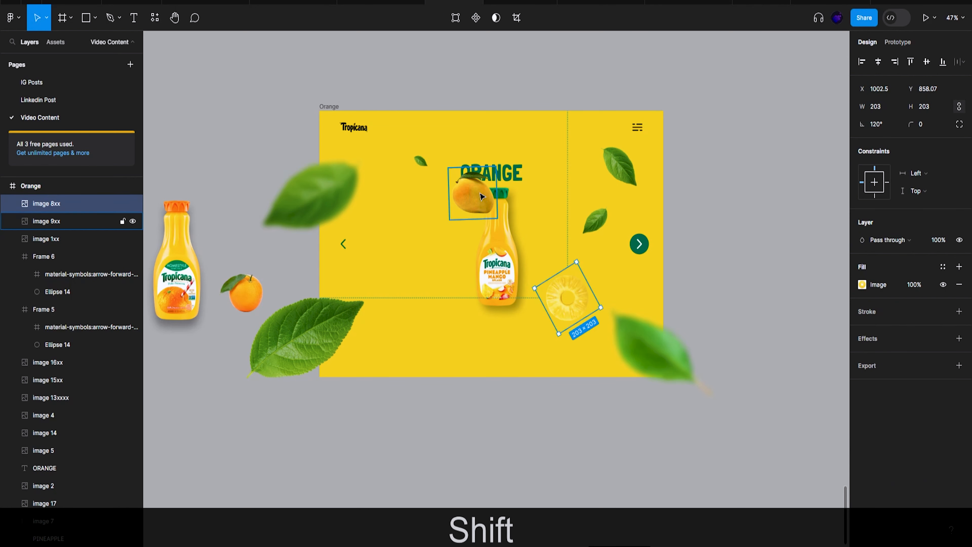
{"action": "left_click_drag", "start_coordinate": [474, 196], "coordinate": [438, 202]}
Center the Pineapple Mango bottle horizontally in the duplicate frame and move it straight down to Y 292, below the heading
{"action": "left_click", "coordinate": [506, 173]}
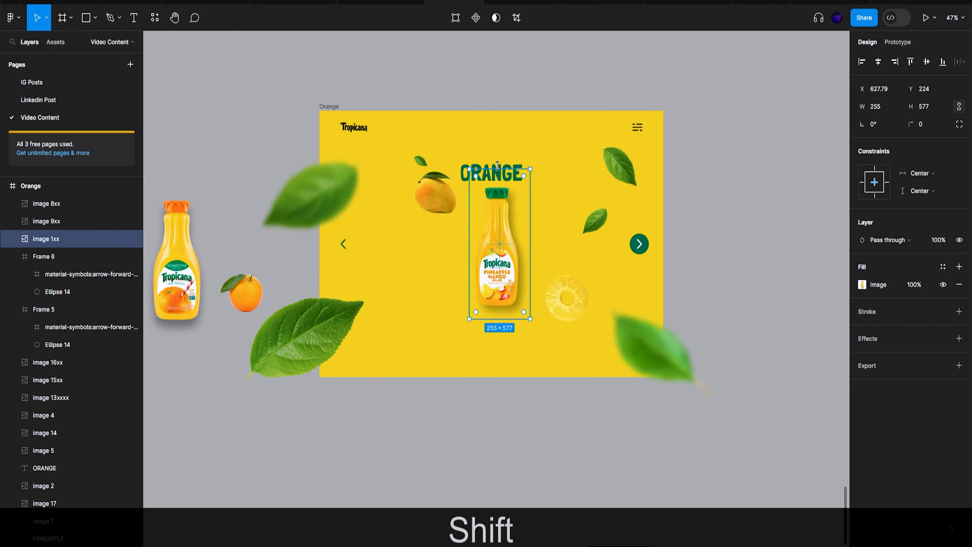
{"action": "left_click", "coordinate": [490, 163]}
{"action": "left_click", "coordinate": [501, 241]}
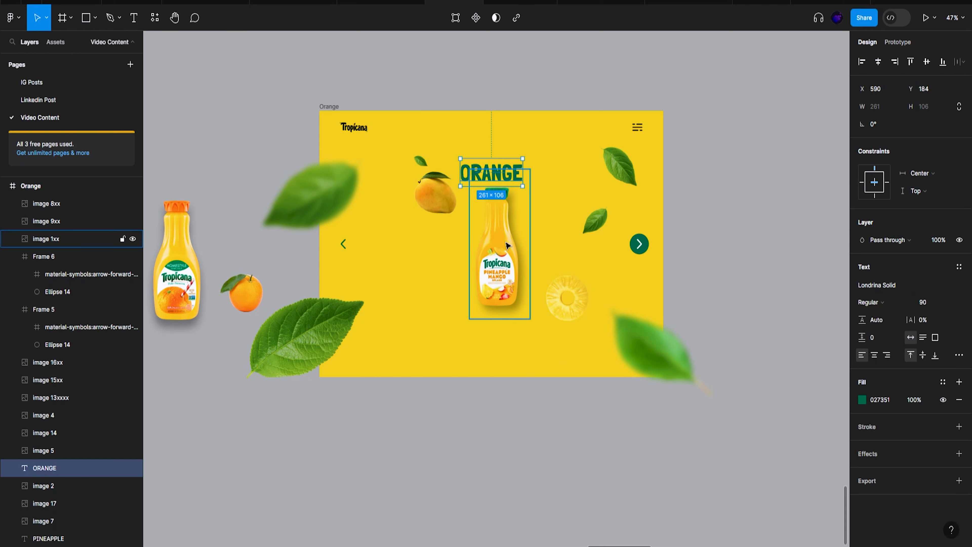
{"action": "left_click", "coordinate": [879, 64]}
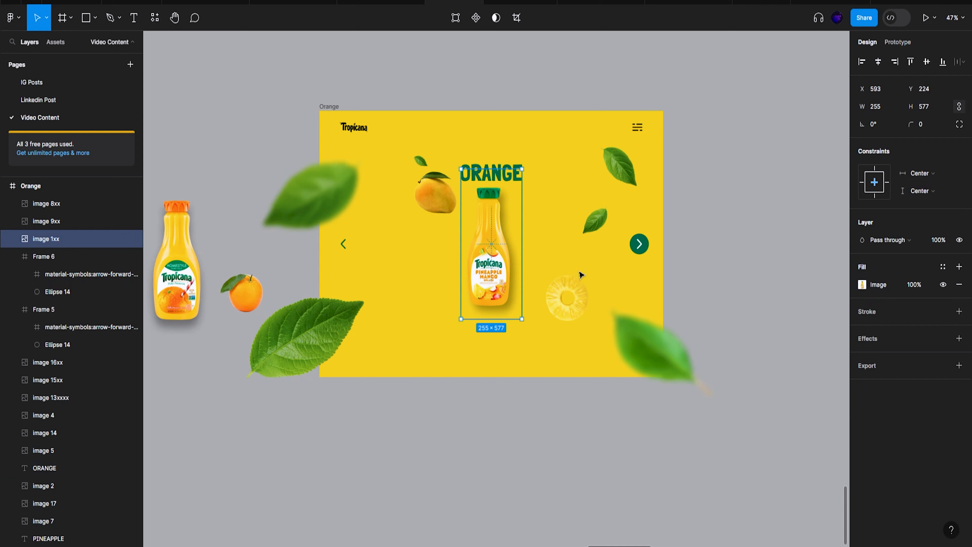
{"action": "key", "text": "shift"}
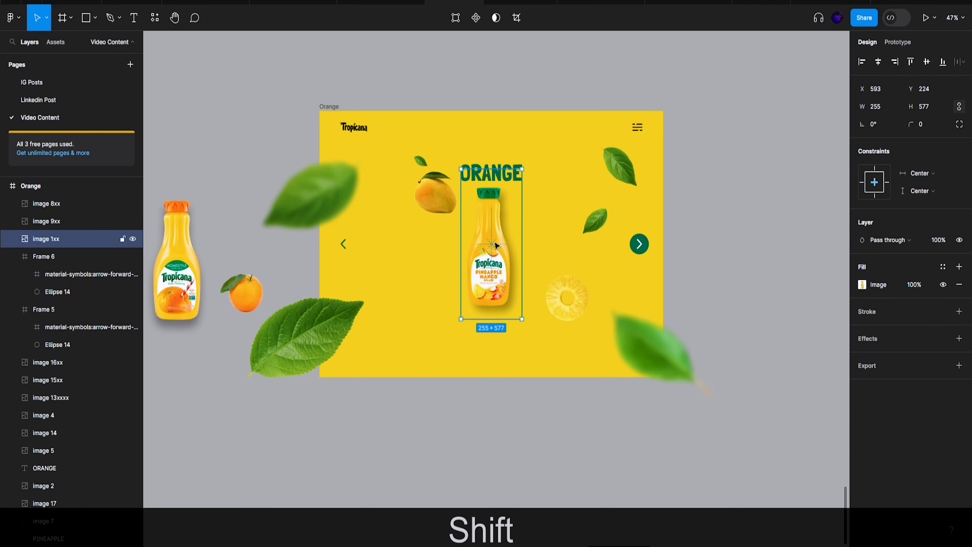
{"action": "left_click_drag", "start_coordinate": [495, 245], "coordinate": [495, 266]}
{"action": "key", "text": "alt"}
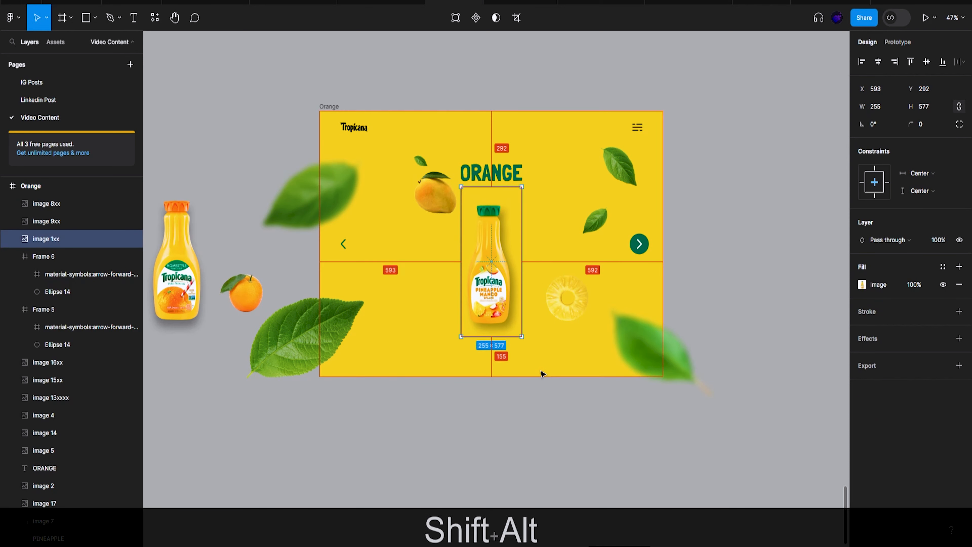
Nudge the orange bottle in the original Orange frame to X 592, Y 292
{"action": "scroll", "coordinate": [542, 374], "scroll_direction": "down", "scroll_amount": 2}
{"action": "scroll", "coordinate": [541, 375], "scroll_direction": "left", "scroll_amount": 6}
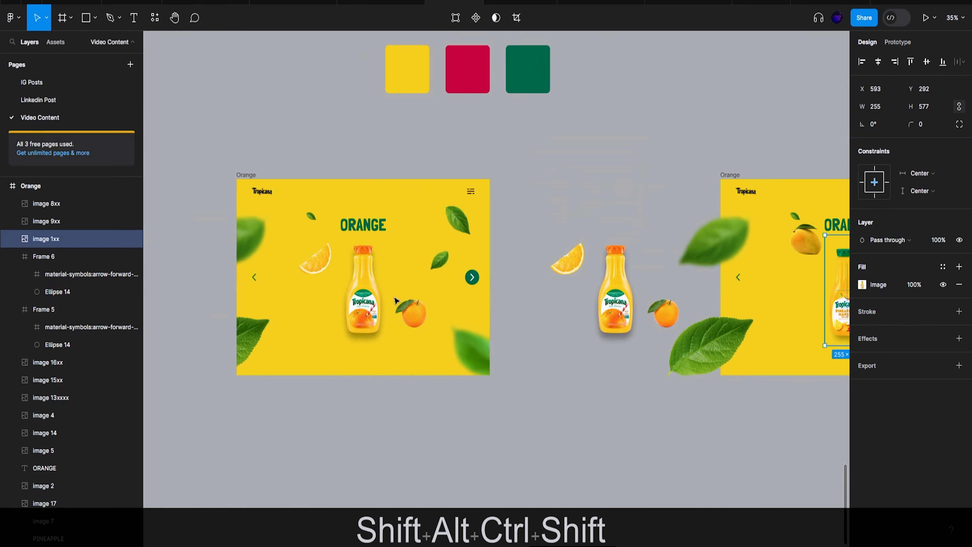
{"action": "left_click", "coordinate": [370, 292], "text": "ctrl"}
{"action": "key", "text": "alt"}
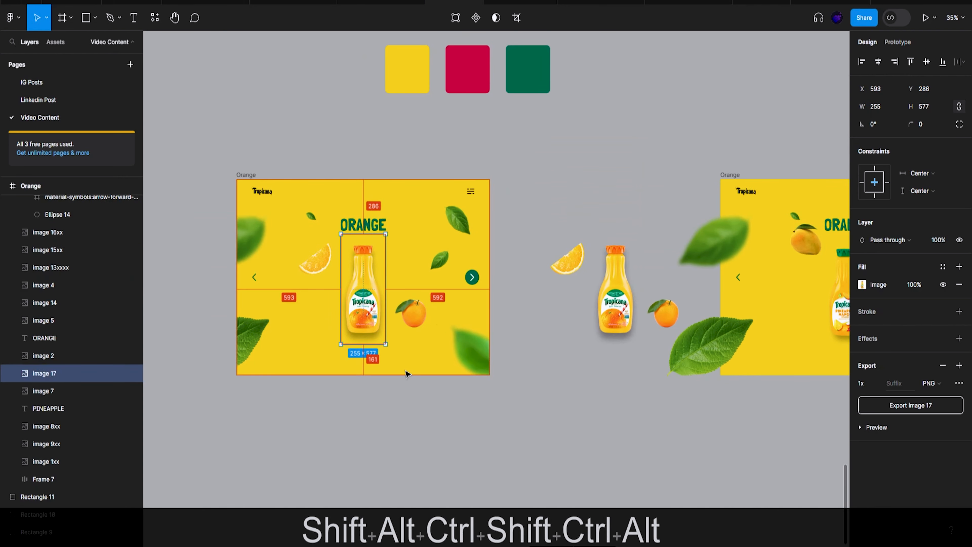
{"action": "key", "text": "Left"}
{"action": "key", "text": "alt+Down"}
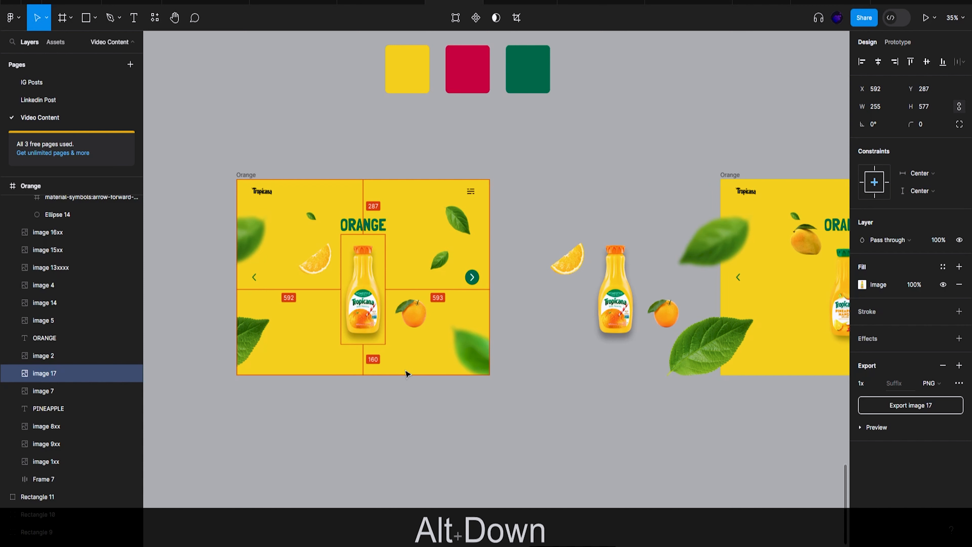
{"action": "key", "text": "shift+Down"}
{"action": "key", "text": "Up"}
{"action": "key", "text": "Up"}
{"action": "key", "text": "Up"}
{"action": "key", "text": "Up"}
{"action": "key", "text": "Up"}
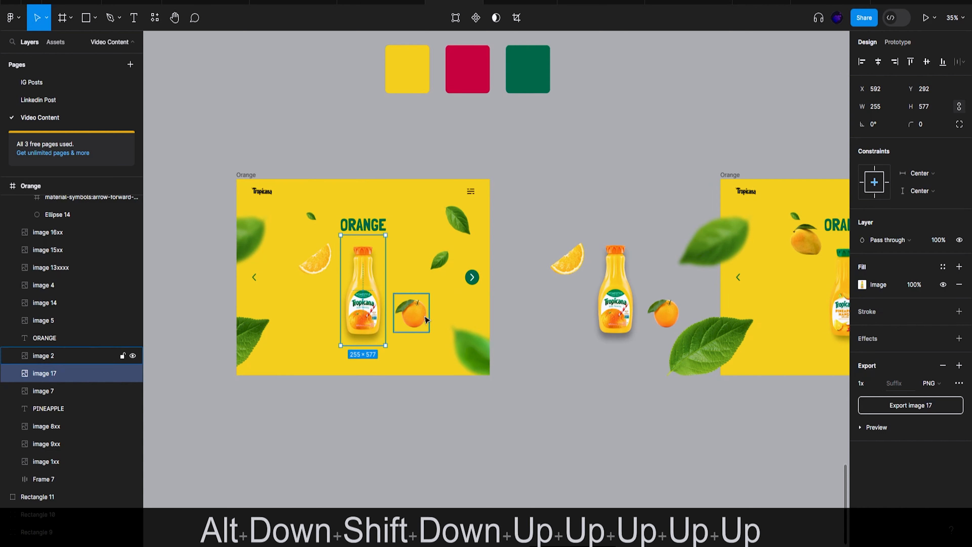
Change the duplicate frame's heading to "Pinapple", center it horizontally in the frame and center-align its text
{"action": "left_click", "coordinate": [413, 313]}
{"action": "scroll", "coordinate": [373, 392], "scroll_direction": "right", "scroll_amount": 3}
{"action": "scroll", "coordinate": [374, 393], "scroll_direction": "right", "scroll_amount": 6}
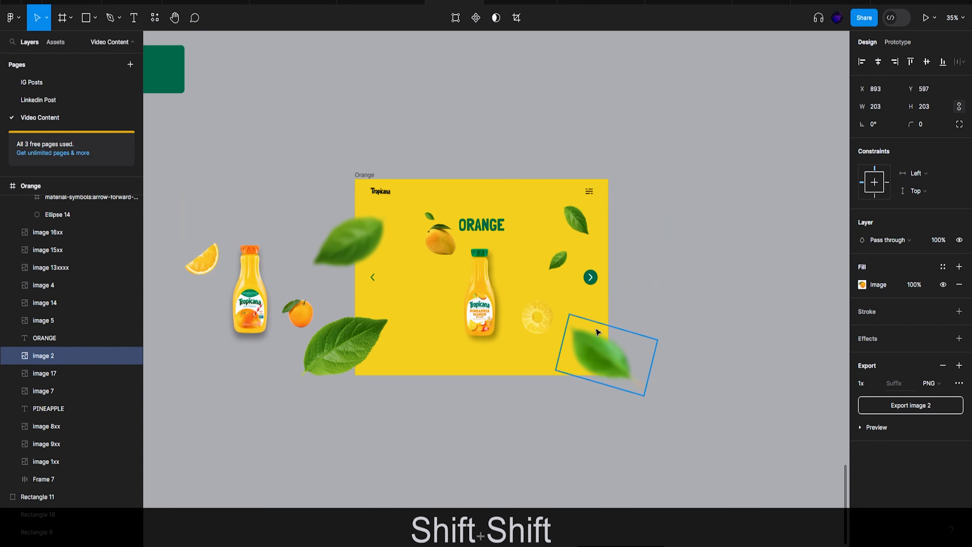
{"action": "left_click", "coordinate": [481, 276]}
{"action": "left_click", "coordinate": [481, 224]}
{"action": "double_click", "coordinate": [482, 224]}
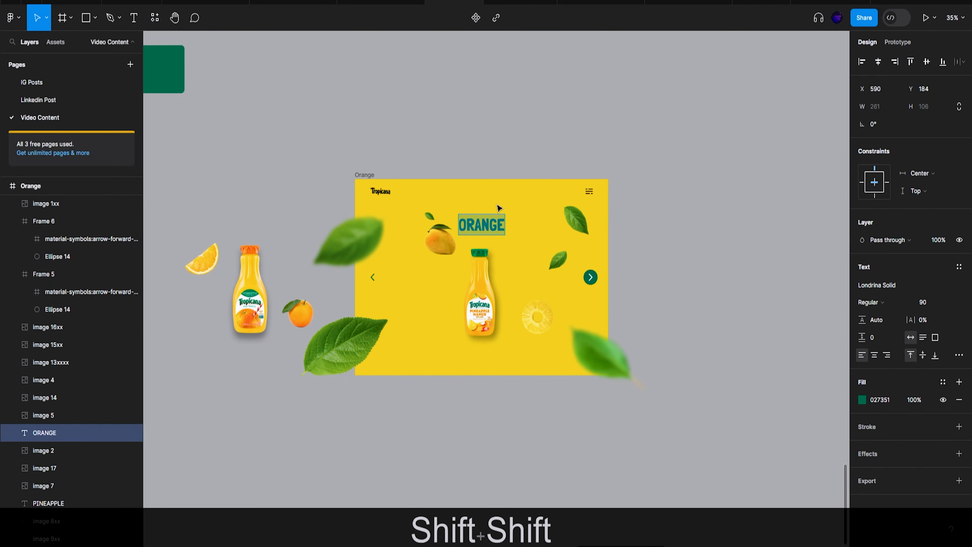
{"action": "type", "text": "Pinapple"}
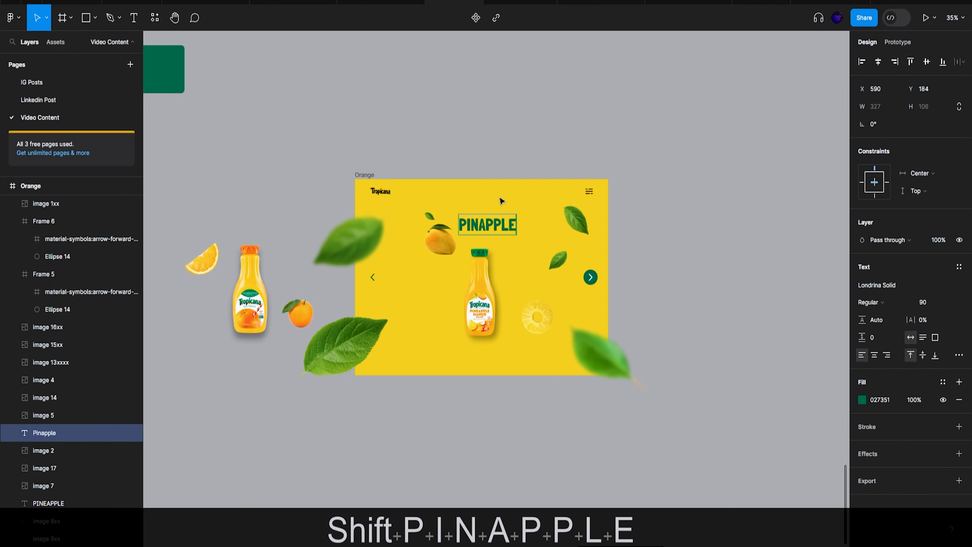
{"action": "left_click", "coordinate": [878, 61]}
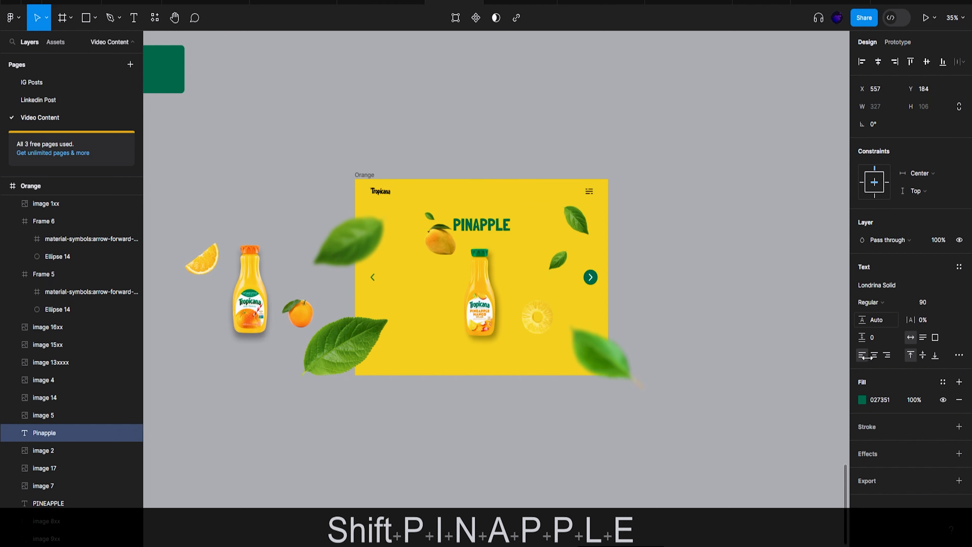
{"action": "left_click", "coordinate": [874, 355]}
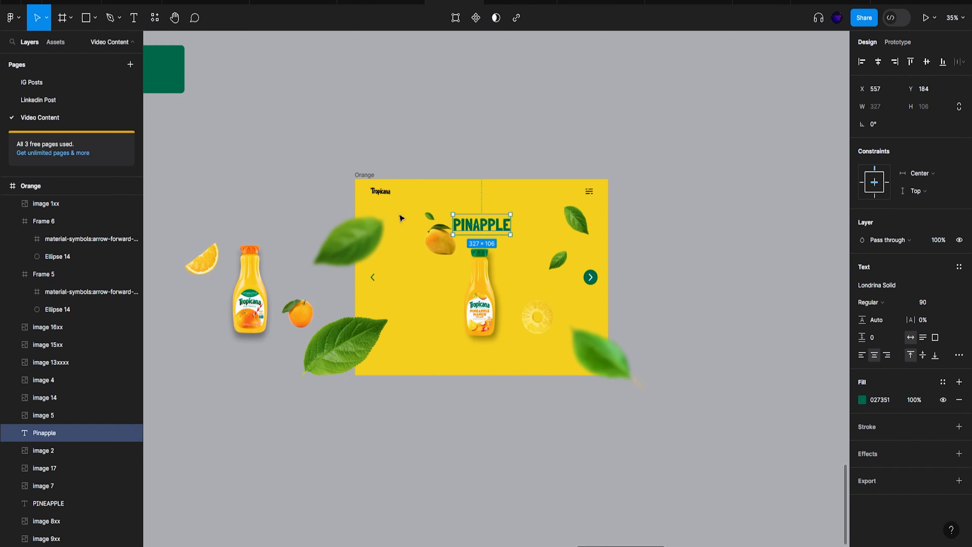
Nudge the whole orange outside the Pinapple frame left to X -525 so it overlaps the orange bottle
{"action": "left_click", "coordinate": [360, 174]}
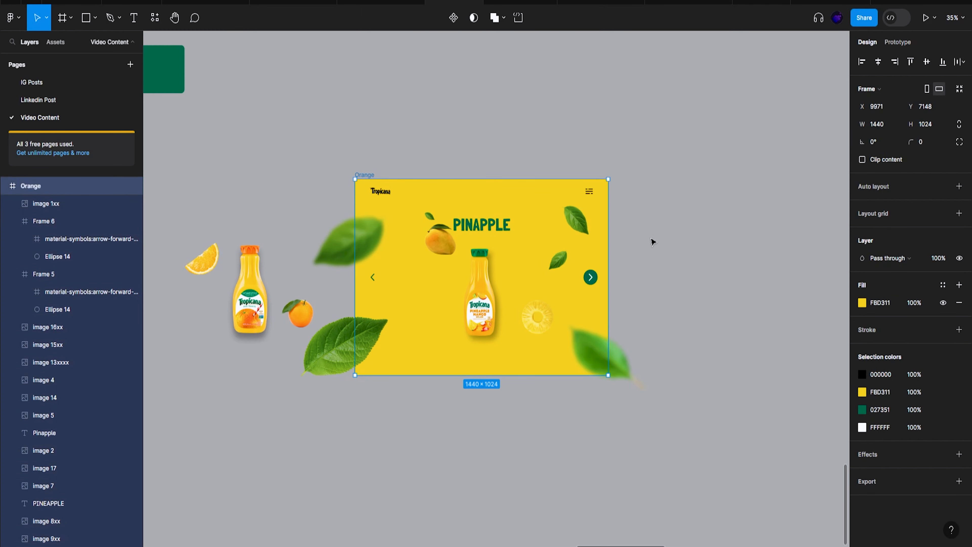
{"action": "left_click", "coordinate": [295, 309]}
{"action": "key", "text": "shift"}
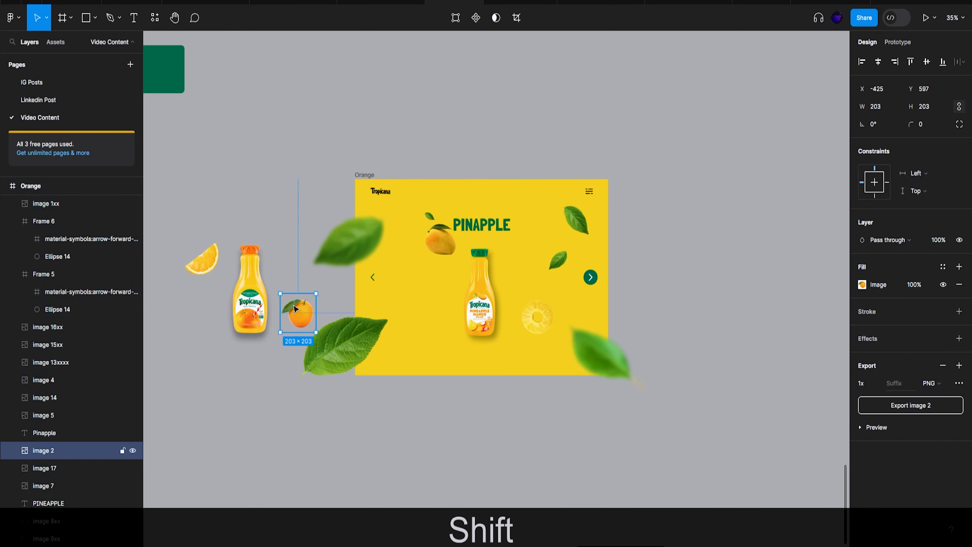
{"action": "key", "text": "shift+Left"}
{"action": "key", "text": "shift+Left"}
{"action": "key", "text": "shift+Left"}
{"action": "key", "text": "shift+Left"}
{"action": "key", "text": "shift+Left"}
{"action": "key", "text": "shift+Left"}
{"action": "key", "text": "shift+Left"}
{"action": "key", "text": "shift+Left"}
{"action": "key", "text": "shift+Left"}
{"action": "key", "text": "shift+Left"}
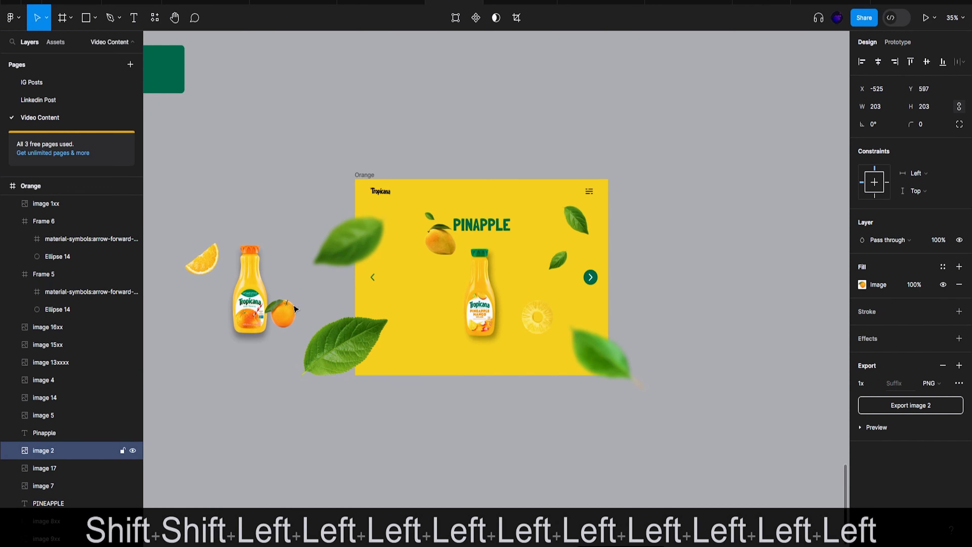
Nudge the orange slice outside the Pinapple frame right to X -874, closer to the orange bottle
{"action": "left_click", "coordinate": [198, 251]}
{"action": "key", "text": "shift"}
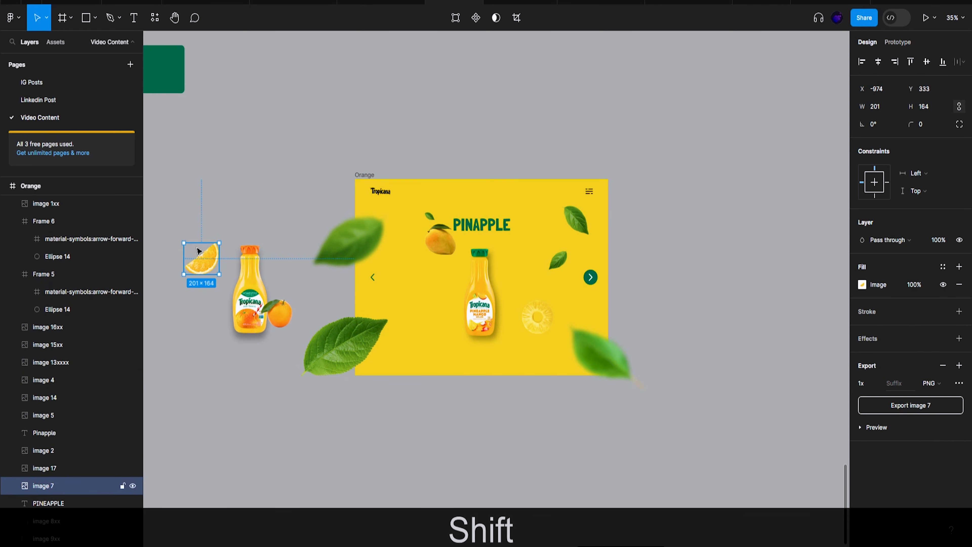
{"action": "key", "text": "shift+Right"}
{"action": "key", "text": "shift+Right"}
{"action": "key", "text": "shift+Right"}
{"action": "key", "text": "shift+Right"}
{"action": "key", "text": "shift+Right"}
{"action": "key", "text": "shift+Right"}
{"action": "key", "text": "shift+Right"}
{"action": "key", "text": "shift+Right"}
{"action": "key", "text": "shift+Right"}
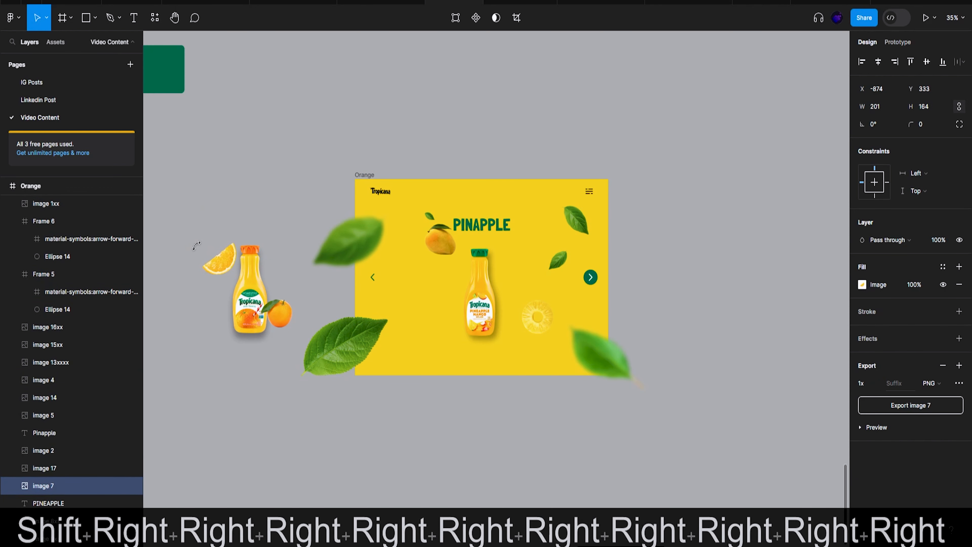
Fill the duplicate Pinapple frame with the red CF0540 sampled from the palette's red swatch
{"action": "left_click", "coordinate": [365, 175]}
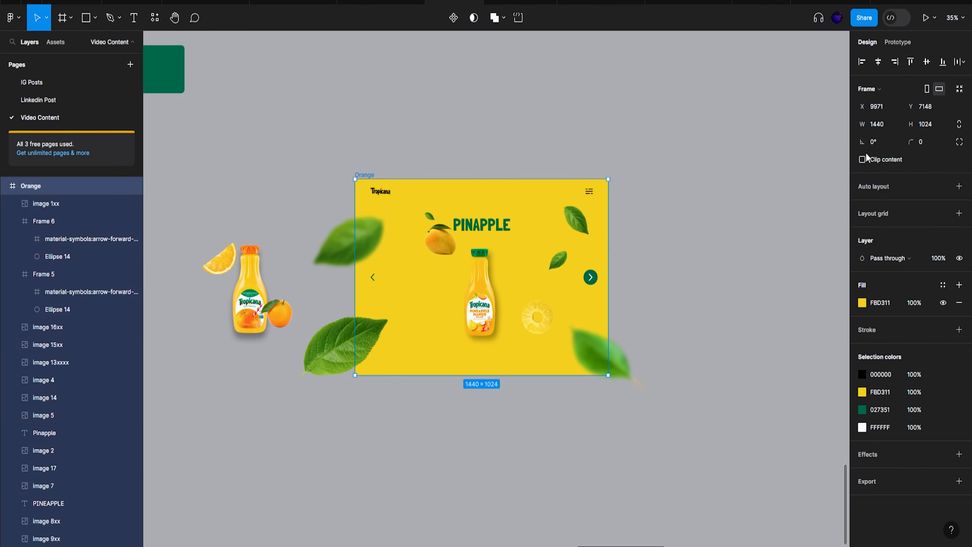
{"action": "scroll", "coordinate": [689, 239], "scroll_direction": "down", "scroll_amount": 3, "text": "ctrl"}
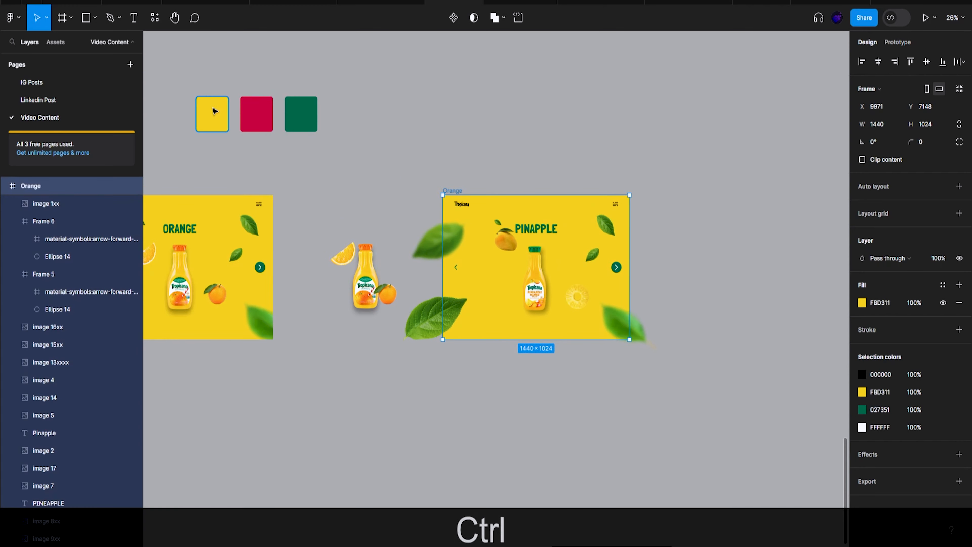
{"action": "left_click", "coordinate": [273, 125]}
{"action": "left_click", "coordinate": [453, 191]}
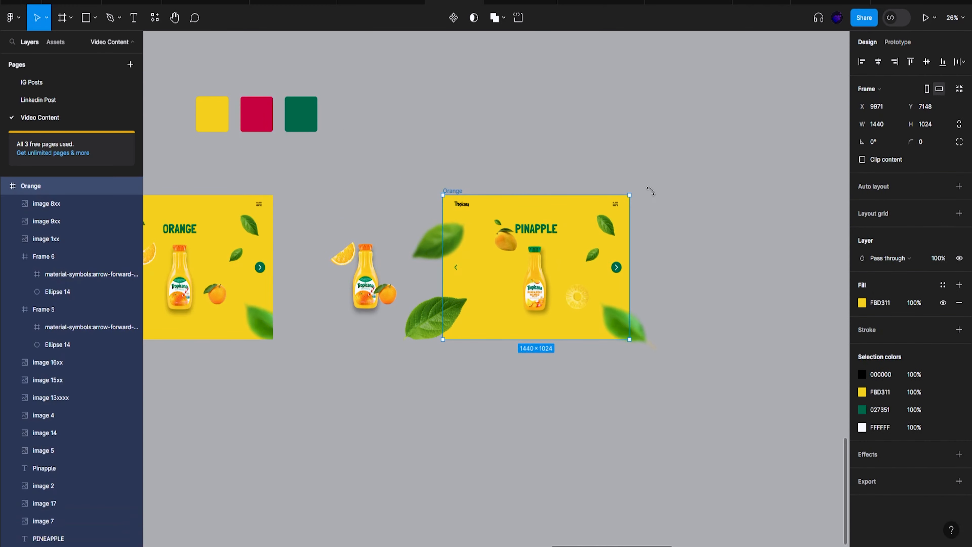
{"action": "left_click", "coordinate": [863, 303]}
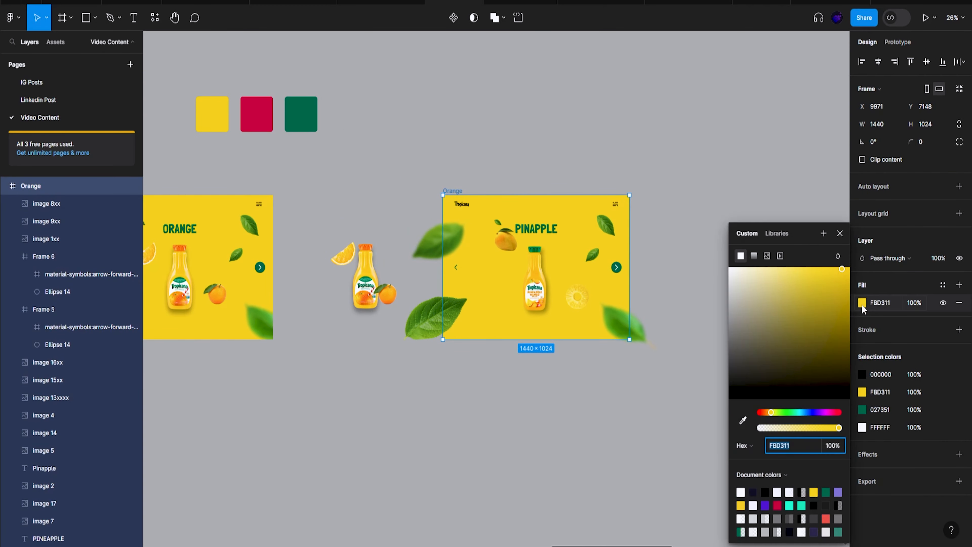
{"action": "left_click", "coordinate": [743, 421]}
{"action": "left_click", "coordinate": [254, 113]}
{"action": "scroll", "coordinate": [621, 289], "scroll_direction": "right", "scroll_amount": 2}
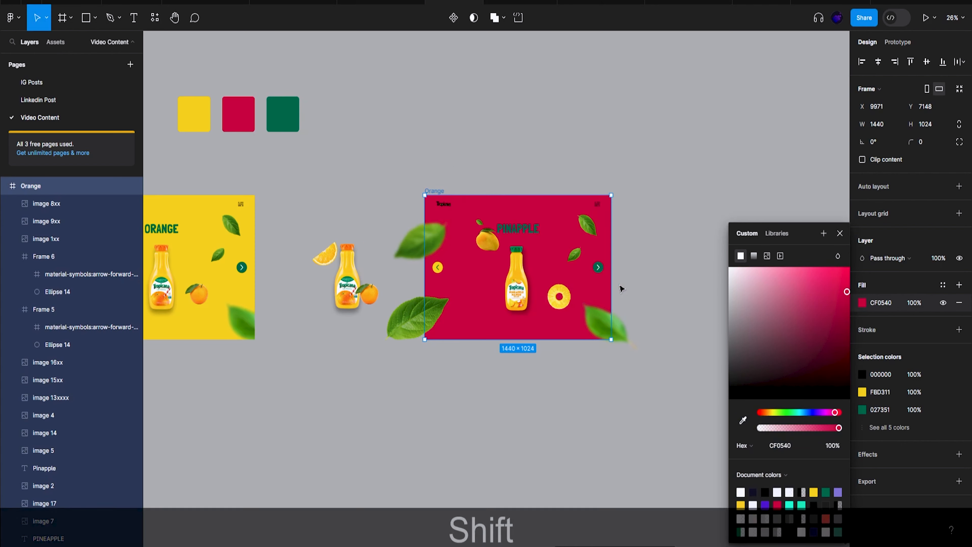
Recolor the "Pinapple" heading to yellow FBD311, sampled from the original Orange frame's background
{"action": "scroll", "coordinate": [529, 234], "scroll_direction": "up", "scroll_amount": 2}
{"action": "left_click", "coordinate": [525, 281]}
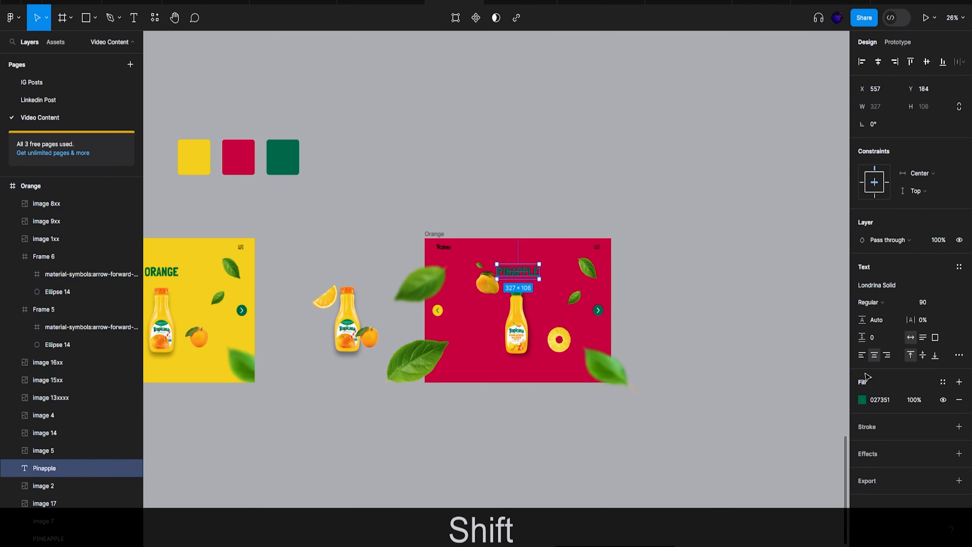
{"action": "left_click", "coordinate": [864, 399]}
{"action": "left_click", "coordinate": [743, 420]}
{"action": "left_click", "coordinate": [196, 272]}
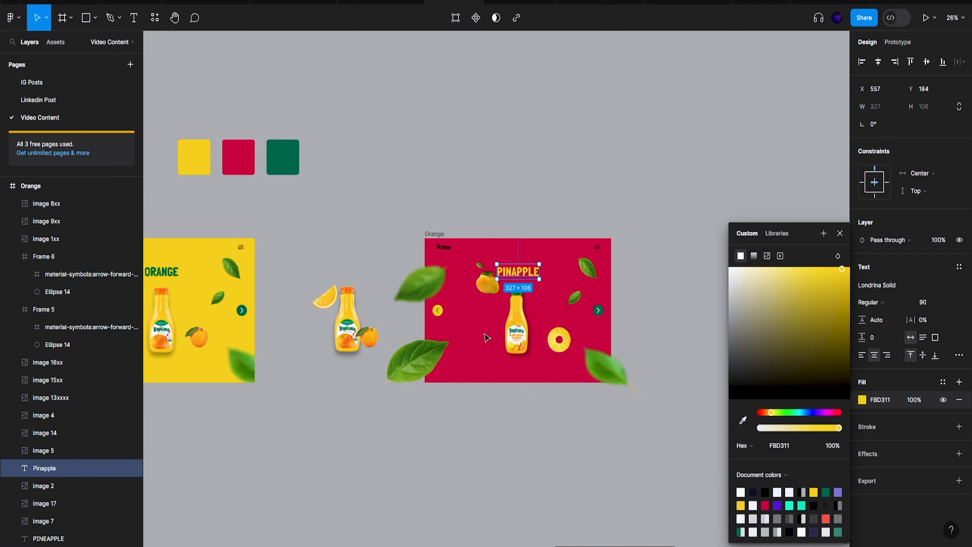
Change the circle of the Pinapple frame's forward arrow button from green to white FFFFFF
{"action": "left_click", "coordinate": [437, 311]}
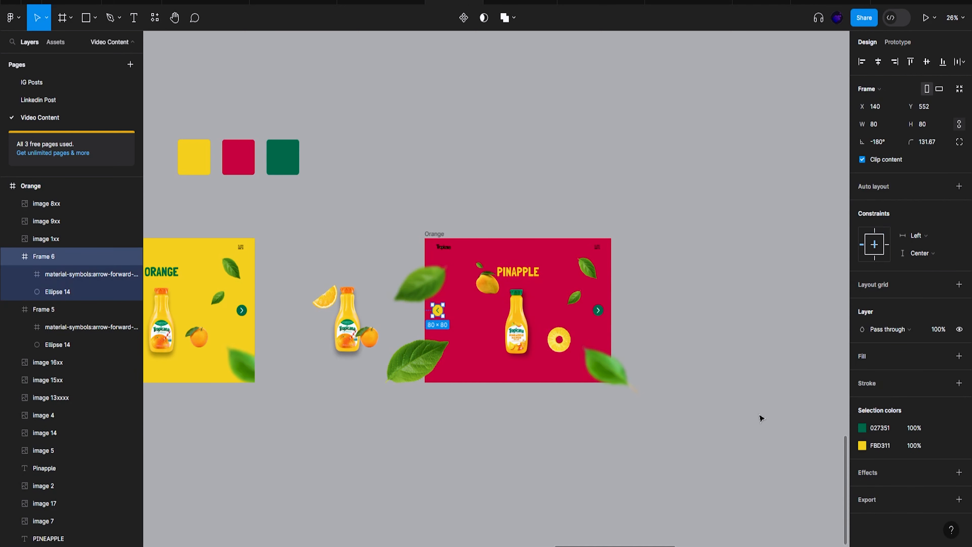
{"action": "scroll", "coordinate": [517, 354], "scroll_direction": "left", "scroll_amount": 2}
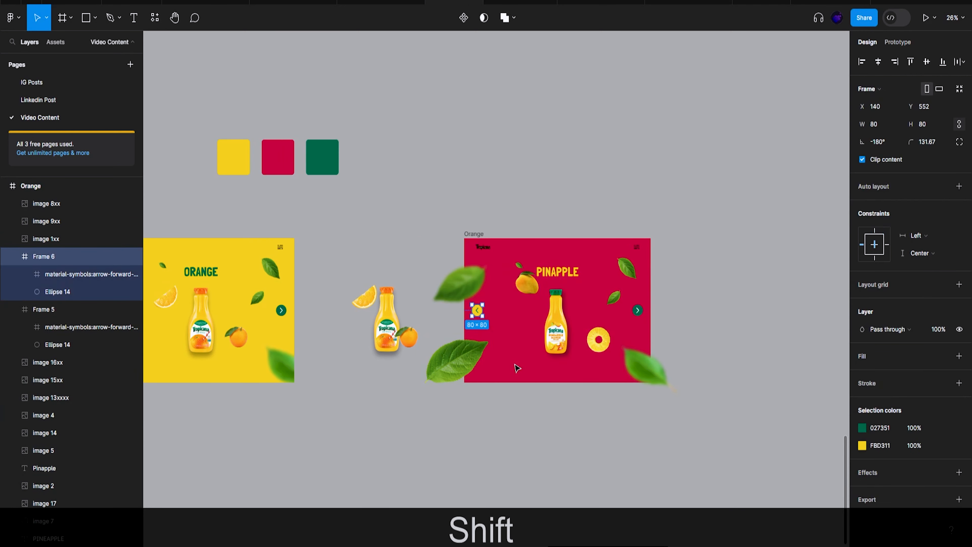
{"action": "scroll", "coordinate": [516, 368], "scroll_direction": "right", "scroll_amount": 2}
{"action": "left_click", "coordinate": [598, 310]}
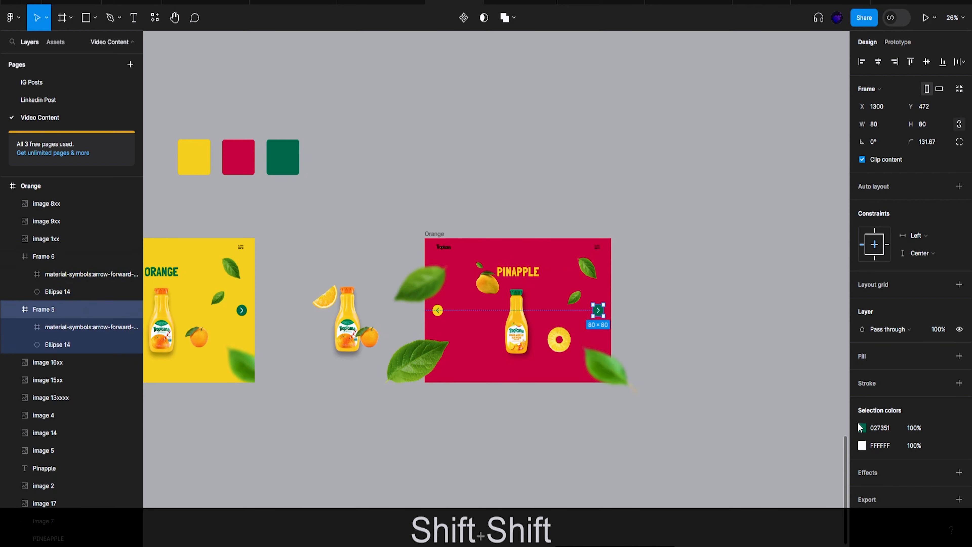
{"action": "left_click", "coordinate": [863, 428]}
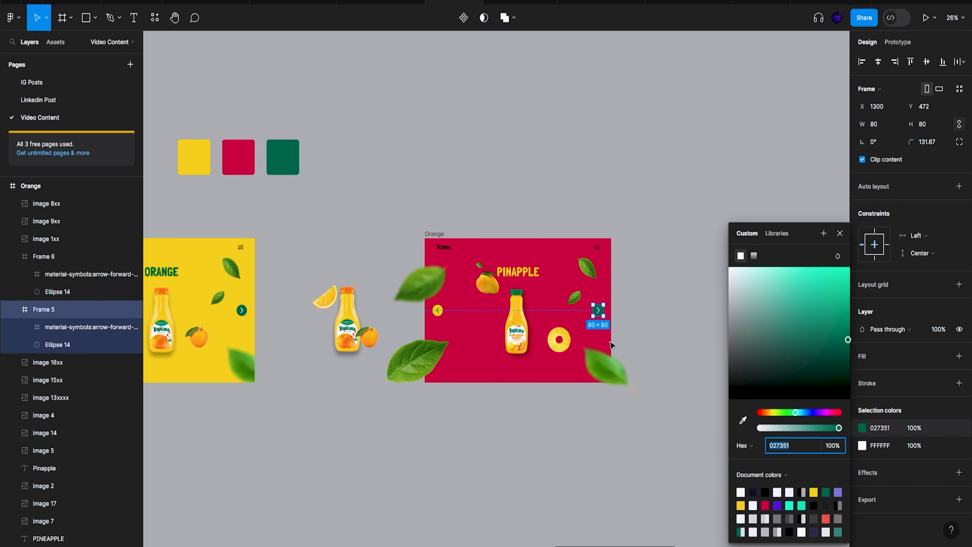
{"action": "left_click_drag", "start_coordinate": [786, 314], "coordinate": [684, 268]}
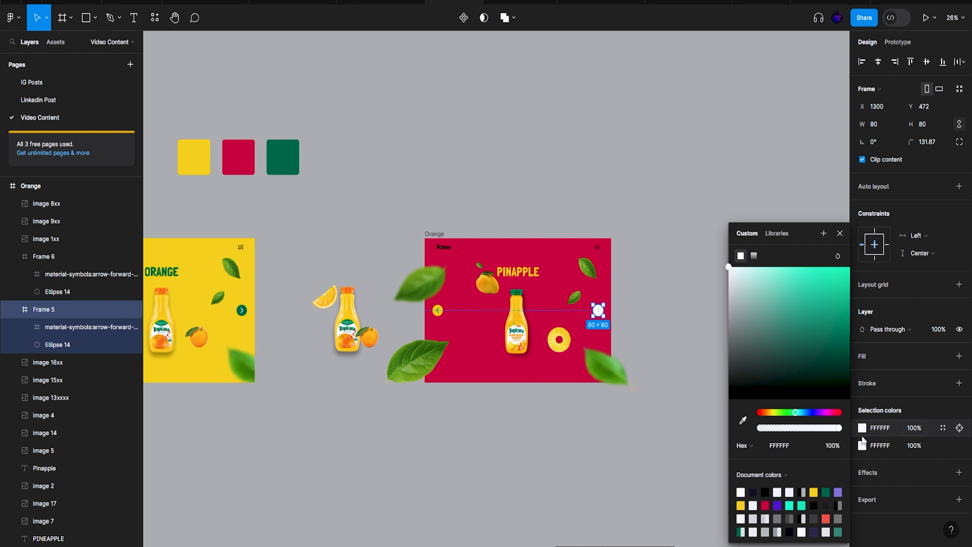
Recolor the chevron inside the white forward button with the green sampled from the palette's green swatch
{"action": "left_click", "coordinate": [864, 448]}
{"action": "left_click_drag", "start_coordinate": [777, 309], "coordinate": [846, 345]}
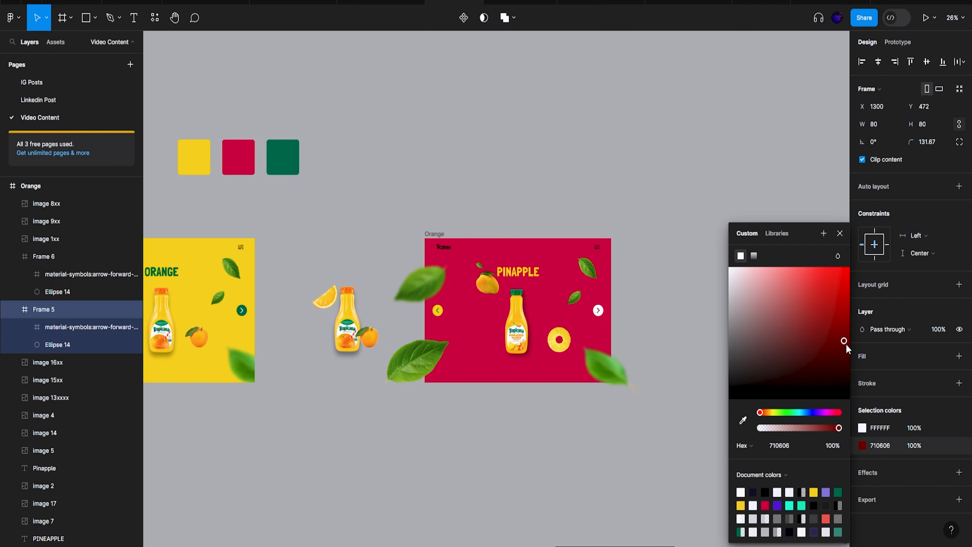
{"action": "left_click", "coordinate": [742, 421]}
{"action": "left_click", "coordinate": [575, 324]}
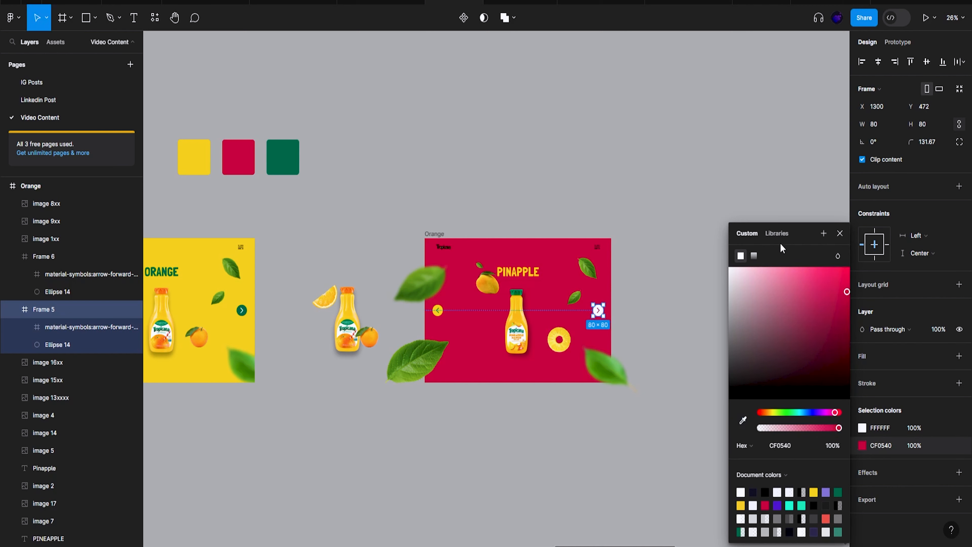
{"action": "left_click", "coordinate": [740, 419]}
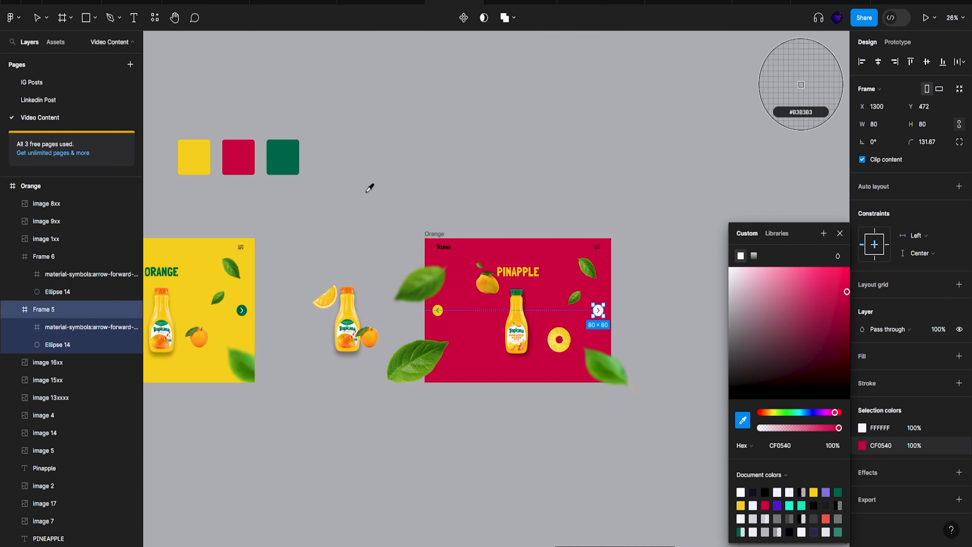
{"action": "left_click", "coordinate": [293, 158]}
{"action": "left_click", "coordinate": [538, 181]}
Change the black Tropicana logo and menu icon in the Pinapple frame's header to white FFFFFF
{"action": "scroll", "coordinate": [593, 302], "scroll_direction": "right", "scroll_amount": 2}
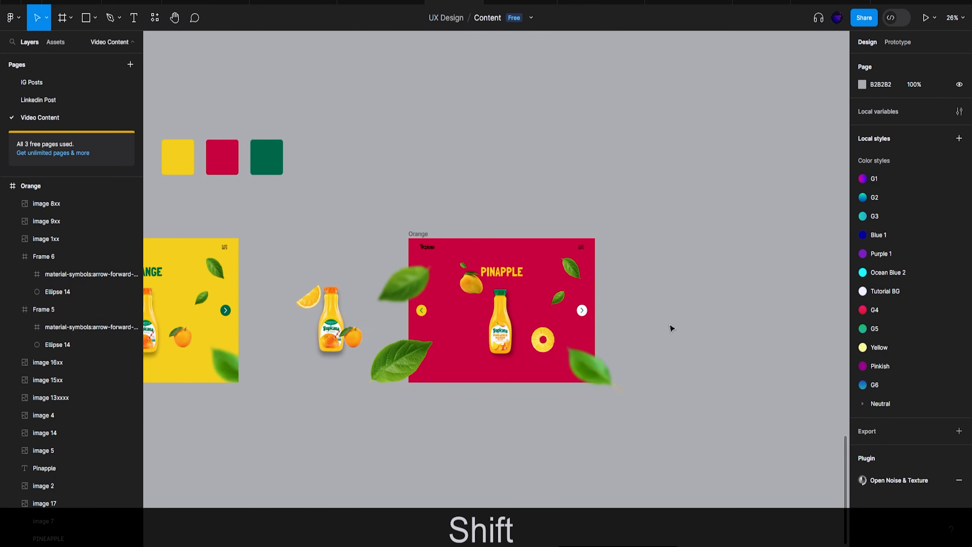
{"action": "scroll", "coordinate": [670, 328], "scroll_direction": "up", "scroll_amount": 2}
{"action": "left_click", "coordinate": [430, 249]}
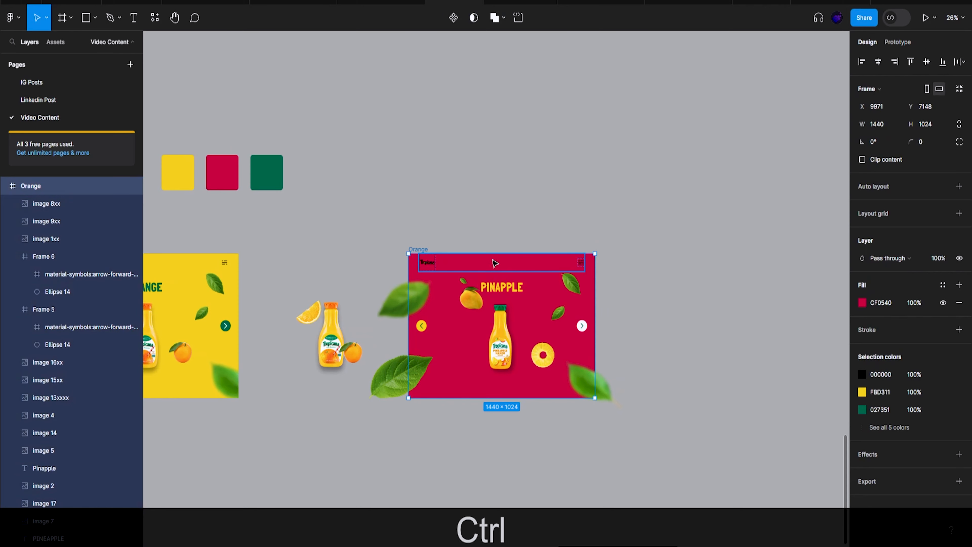
{"action": "left_click", "coordinate": [441, 267], "text": "ctrl"}
{"action": "scroll", "coordinate": [873, 422], "scroll_direction": "down", "scroll_amount": 2}
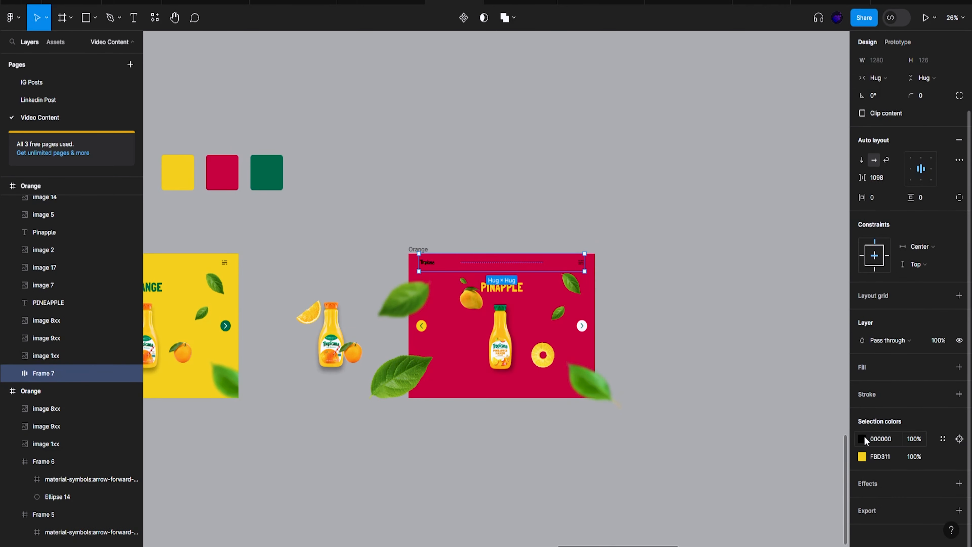
{"action": "left_click", "coordinate": [865, 437]}
{"action": "left_click_drag", "start_coordinate": [785, 364], "coordinate": [672, 251]}
{"action": "left_click", "coordinate": [673, 252]}
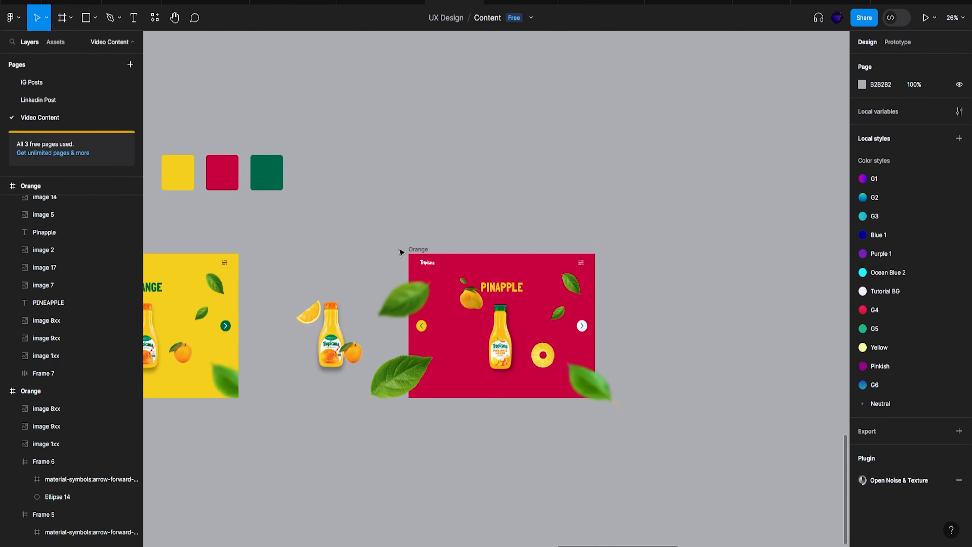
Enable Clip content on the red Pinapple frame and examine its composition up close
{"action": "left_click", "coordinate": [419, 249]}
{"action": "left_click", "coordinate": [861, 160]}
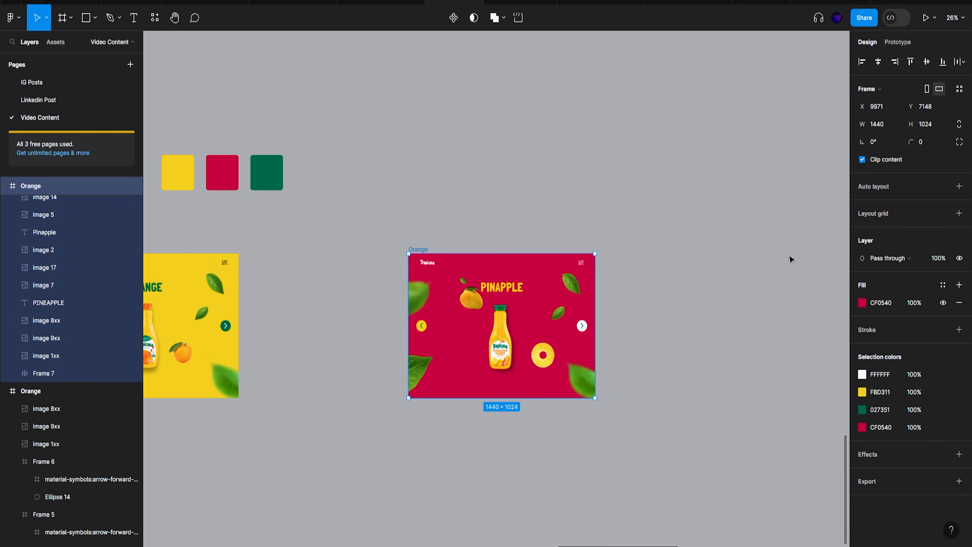
{"action": "left_click", "coordinate": [708, 337]}
{"action": "scroll", "coordinate": [586, 364], "scroll_direction": "up", "scroll_amount": 2}
{"action": "scroll", "coordinate": [571, 379], "scroll_direction": "up", "scroll_amount": 3, "text": "ctrl"}
{"action": "scroll", "coordinate": [568, 376], "scroll_direction": "up", "scroll_amount": 4, "text": "ctrl"}
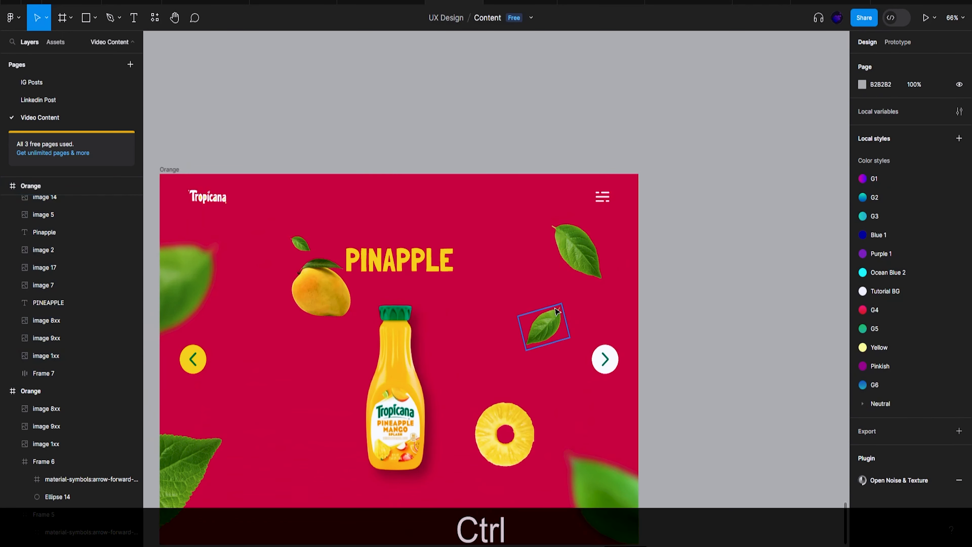
{"action": "scroll", "coordinate": [536, 326], "scroll_direction": "down", "scroll_amount": 1}
{"action": "scroll", "coordinate": [457, 261], "scroll_direction": "up", "scroll_amount": 2, "text": "shift"}
{"action": "scroll", "coordinate": [557, 297], "scroll_direction": "down", "scroll_amount": 1, "text": "ctrl"}
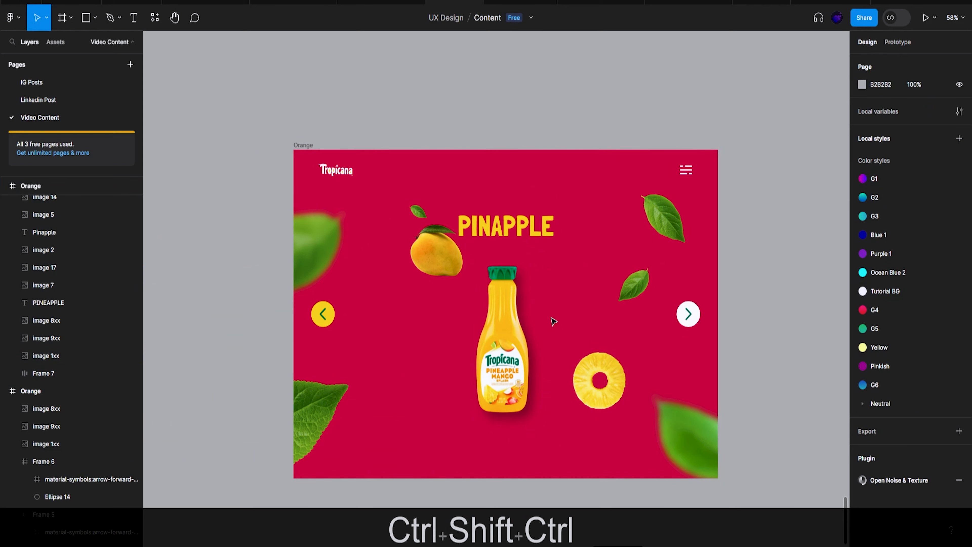
{"action": "scroll", "coordinate": [540, 323], "scroll_direction": "down", "scroll_amount": 1}
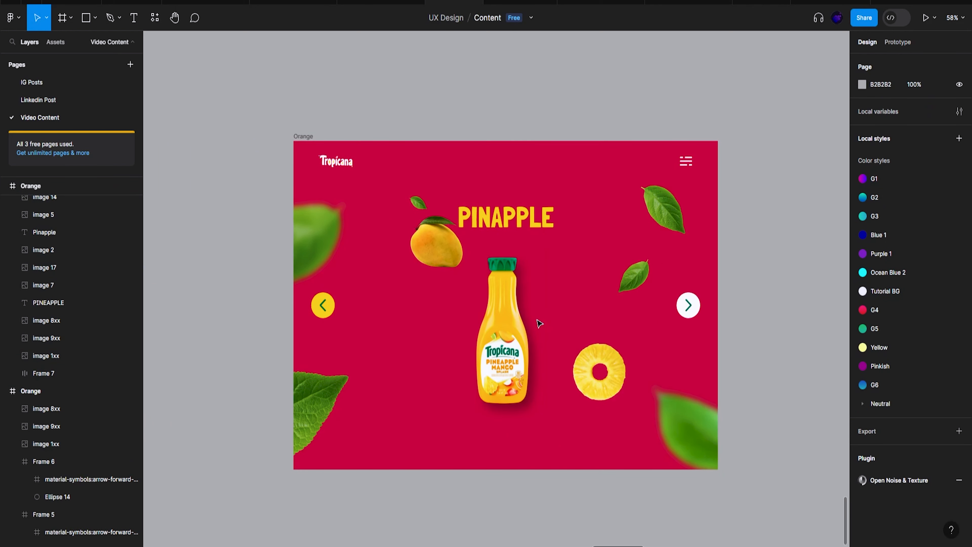
Disable Clip content on the Pinapple frame to reveal the products staged outside it
{"action": "left_click", "coordinate": [507, 337]}
{"action": "left_click", "coordinate": [584, 287]}
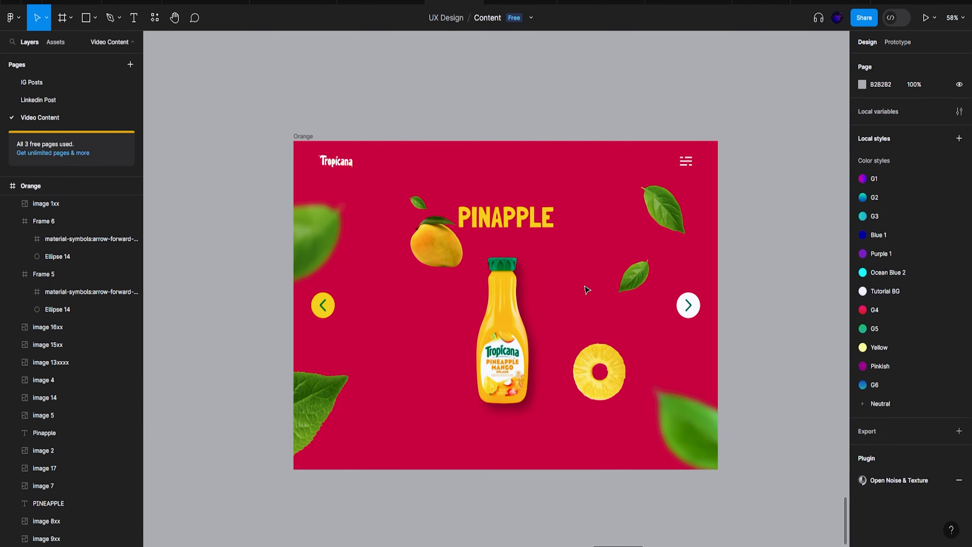
{"action": "scroll", "coordinate": [525, 262], "scroll_direction": "down", "scroll_amount": 2, "text": "ctrl"}
{"action": "scroll", "coordinate": [525, 263], "scroll_direction": "down", "scroll_amount": 1, "text": "ctrl"}
{"action": "left_click", "coordinate": [425, 199]}
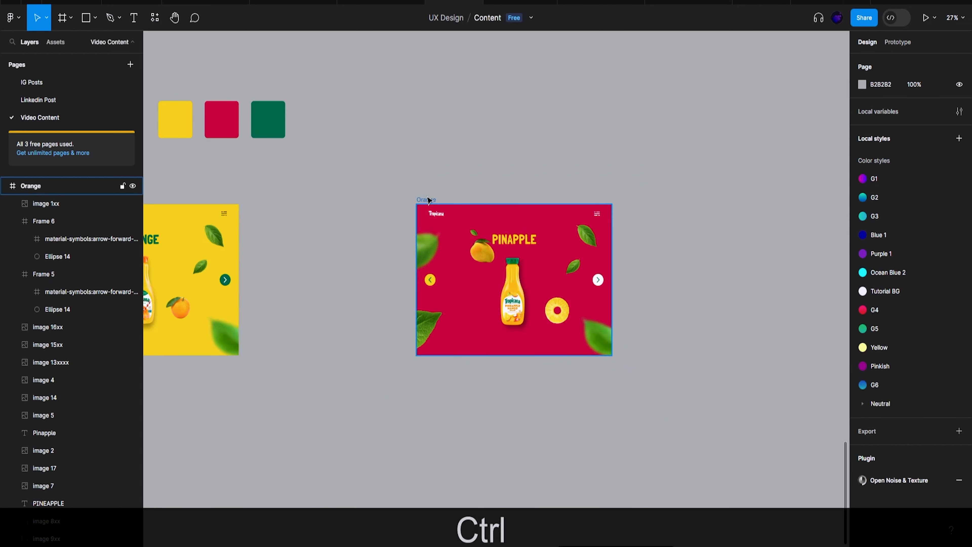
{"action": "left_click", "coordinate": [881, 163]}
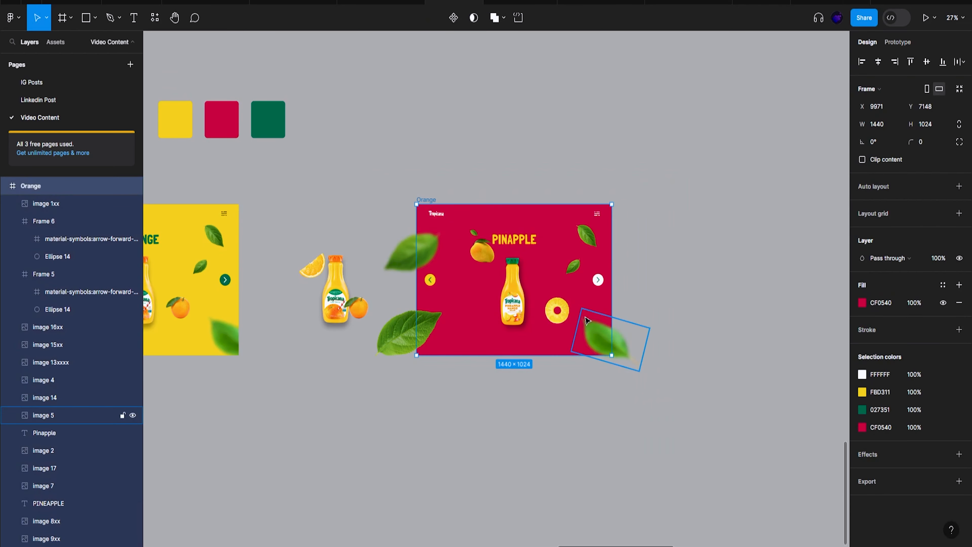
Move the Pina Colada heading, pineapple chunk, bottle and coconut piece together down to the Pinapple frame's vicinity
{"action": "scroll", "coordinate": [669, 322], "scroll_direction": "down", "scroll_amount": 2, "text": "ctrl"}
{"action": "scroll", "coordinate": [669, 322], "scroll_direction": "up", "scroll_amount": 5}
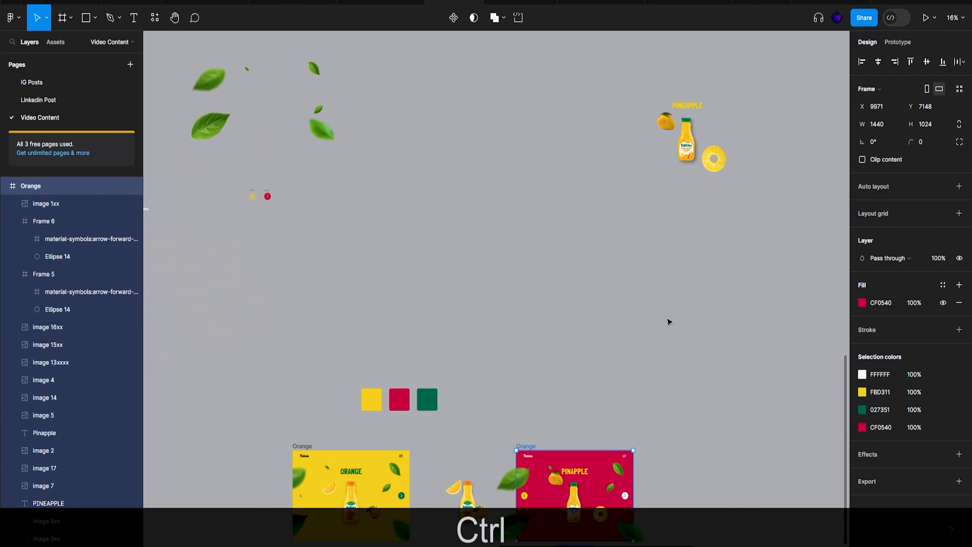
{"action": "scroll", "coordinate": [501, 256], "scroll_direction": "left", "scroll_amount": 4, "text": "shift"}
{"action": "left_click", "coordinate": [244, 116]}
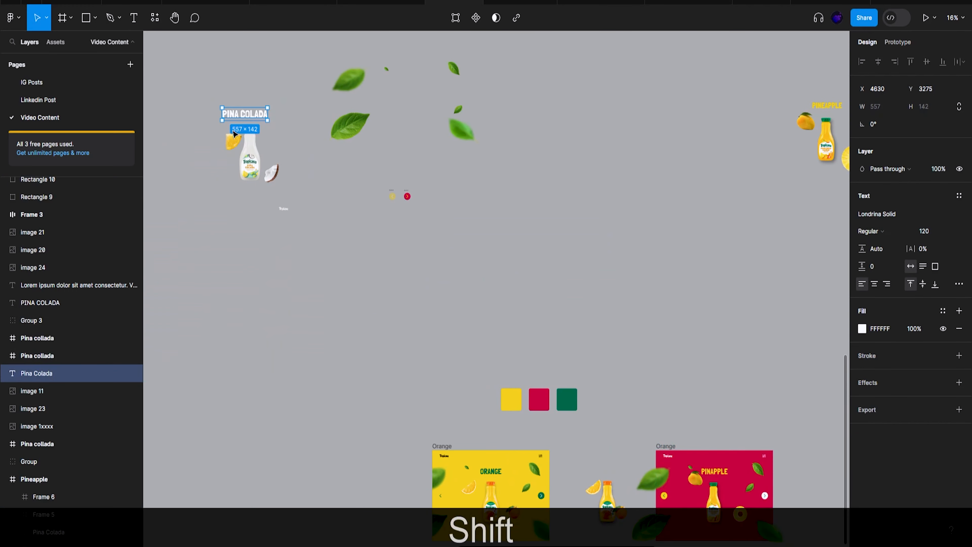
{"action": "left_click", "coordinate": [233, 140], "text": "shift"}
{"action": "left_click", "coordinate": [251, 164], "text": "shift"}
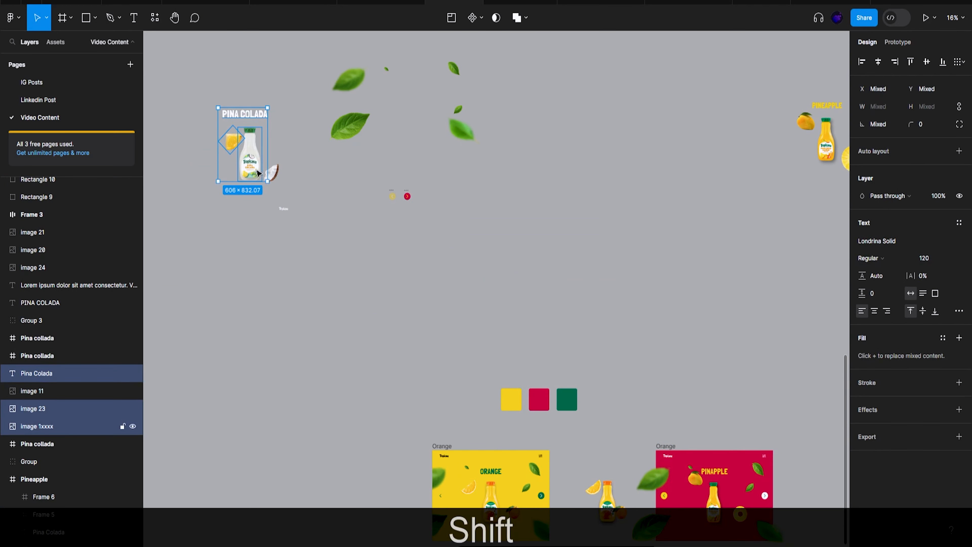
{"action": "left_click", "coordinate": [272, 173], "text": "shift"}
{"action": "left_click_drag", "start_coordinate": [272, 173], "coordinate": [640, 447]}
Shift the Pina Colada set left so it sits above the Pinapple frame
{"action": "scroll", "coordinate": [640, 447], "scroll_direction": "up", "scroll_amount": 3, "text": "ctrl"}
{"action": "scroll", "coordinate": [640, 447], "scroll_direction": "up", "scroll_amount": 3, "text": "ctrl"}
{"action": "scroll", "coordinate": [629, 408], "scroll_direction": "down", "scroll_amount": 5}
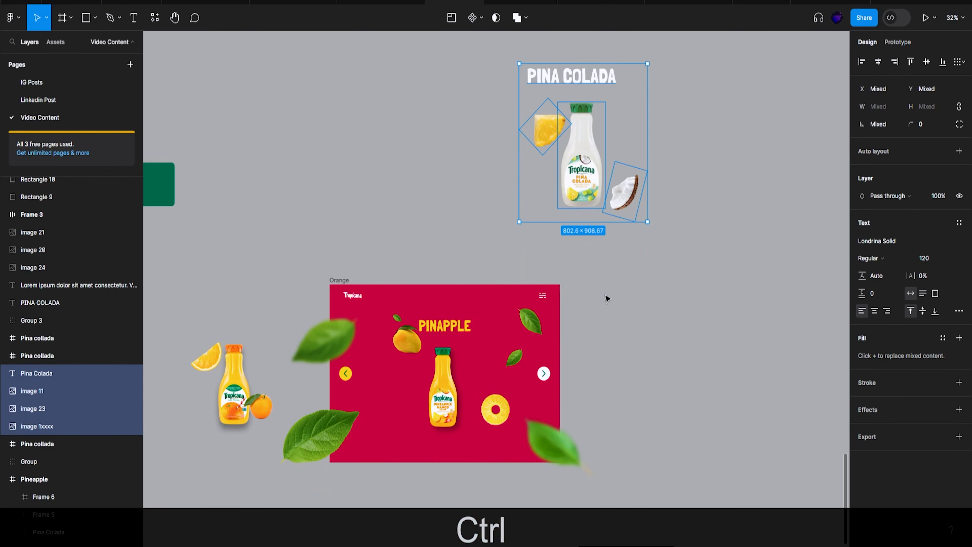
{"action": "left_click_drag", "start_coordinate": [596, 170], "coordinate": [508, 168]}
{"action": "left_click", "coordinate": [469, 177]}
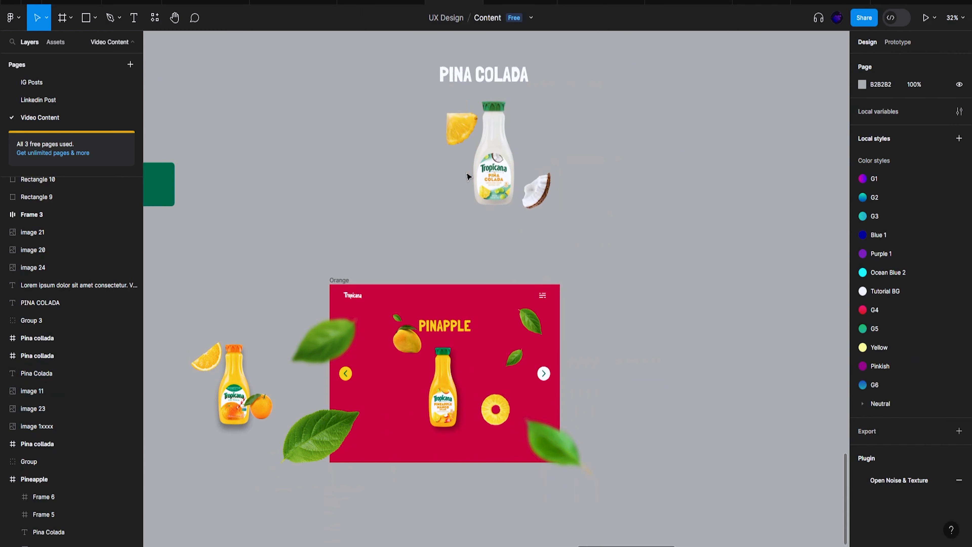
Resize the Pina Colada bottle to 255 × 577 with its proportions unlocked, matching the Pineapple Mango bottle's dimensions
{"action": "left_click", "coordinate": [492, 177]}
{"action": "left_click", "coordinate": [443, 375]}
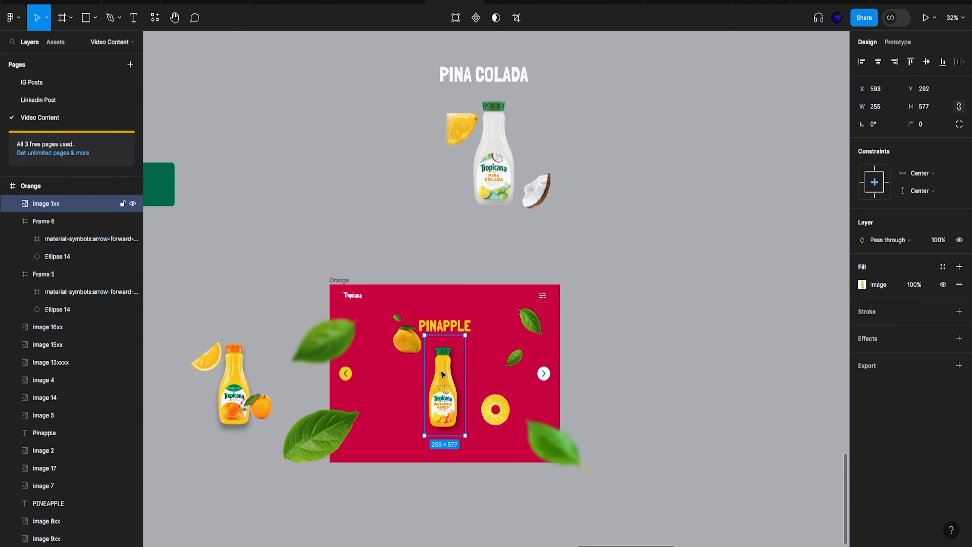
{"action": "left_click", "coordinate": [494, 201]}
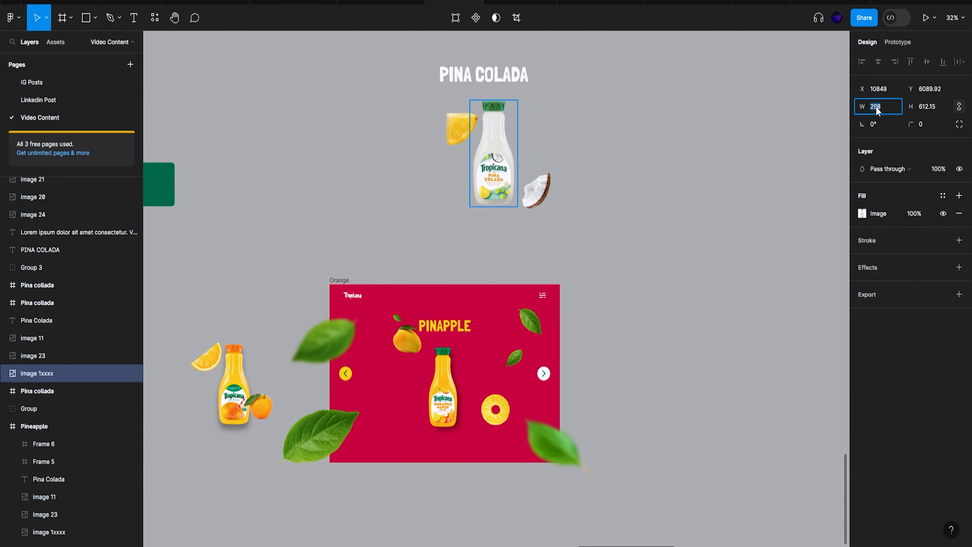
{"action": "type", "text": "255"}
{"action": "key", "text": "Return"}
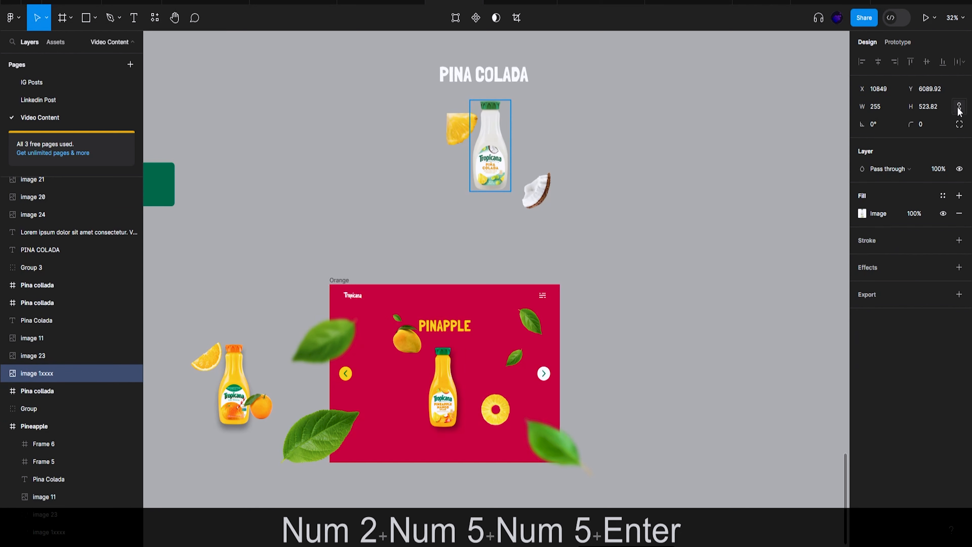
{"action": "type", "text": "577"}
{"action": "key", "text": "Return"}
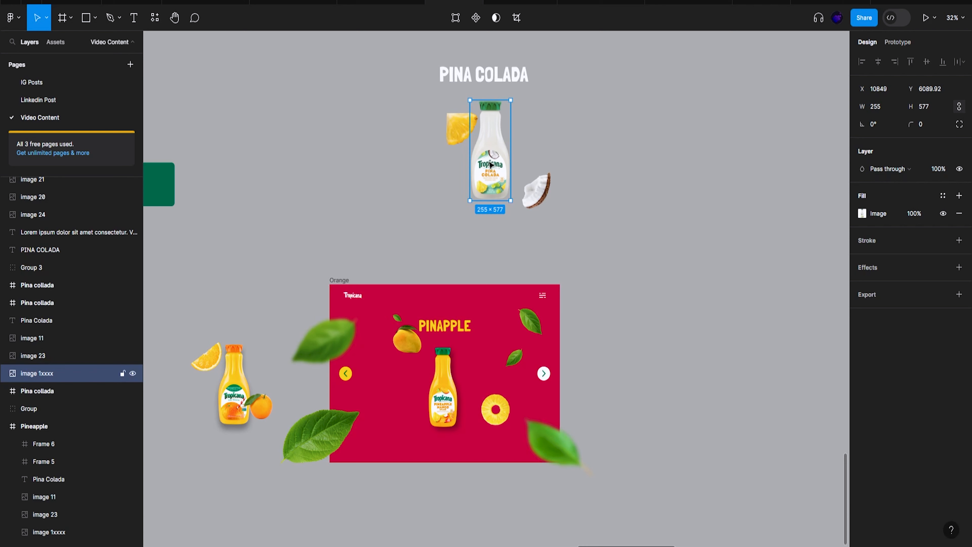
Shift the pineapple chunk slightly away from the Pina Colada bottle and set its width to 200 with proportions locked
{"action": "left_click", "coordinate": [453, 126]}
{"action": "left_click_drag", "start_coordinate": [452, 126], "coordinate": [443, 127]}
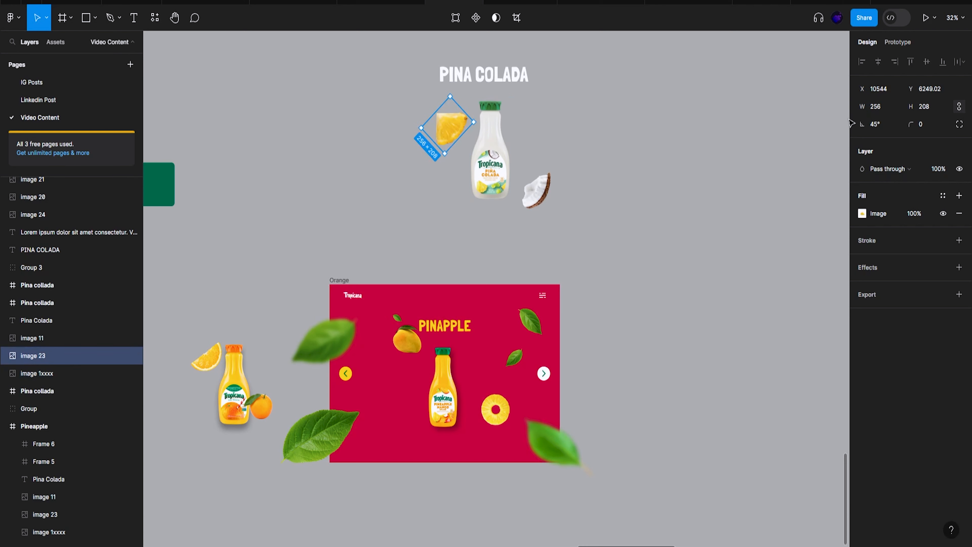
{"action": "type", "text": "200"}
{"action": "key", "text": "Return"}
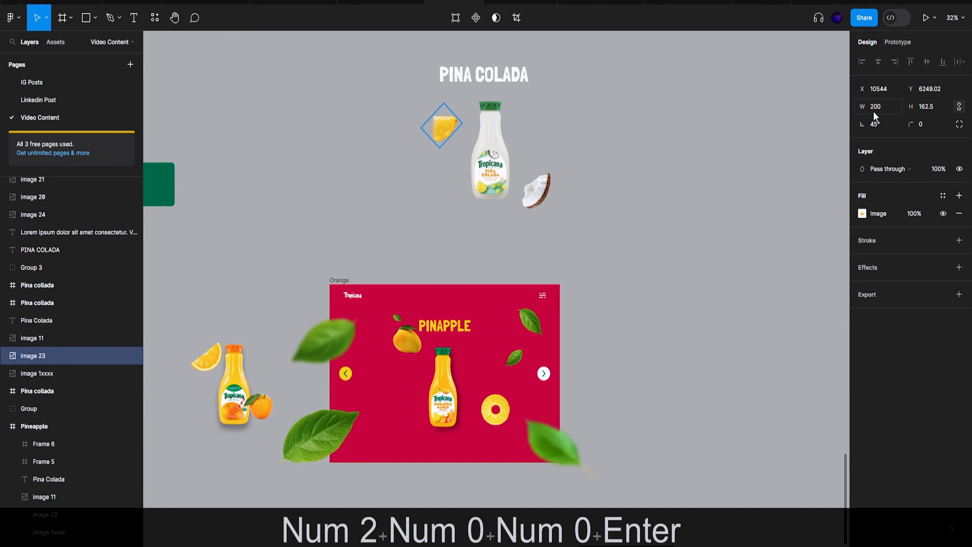
{"action": "key", "text": "Up"}
Set the coconut piece's width to 205, close to the pineapple ring's size, and move it up near the bottle's lower side
{"action": "left_click", "coordinate": [537, 190]}
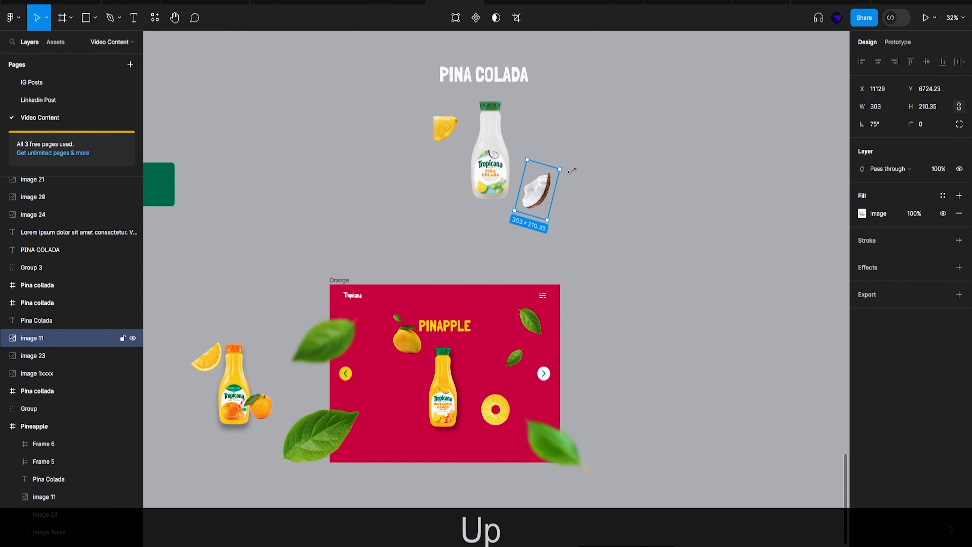
{"action": "left_click", "coordinate": [486, 409]}
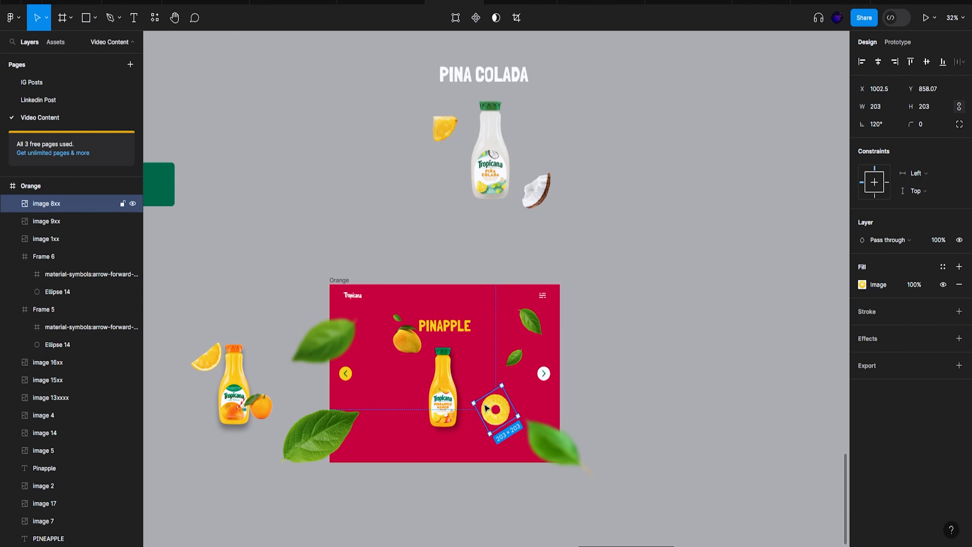
{"action": "left_click", "coordinate": [543, 197]}
{"action": "left_click", "coordinate": [875, 113]}
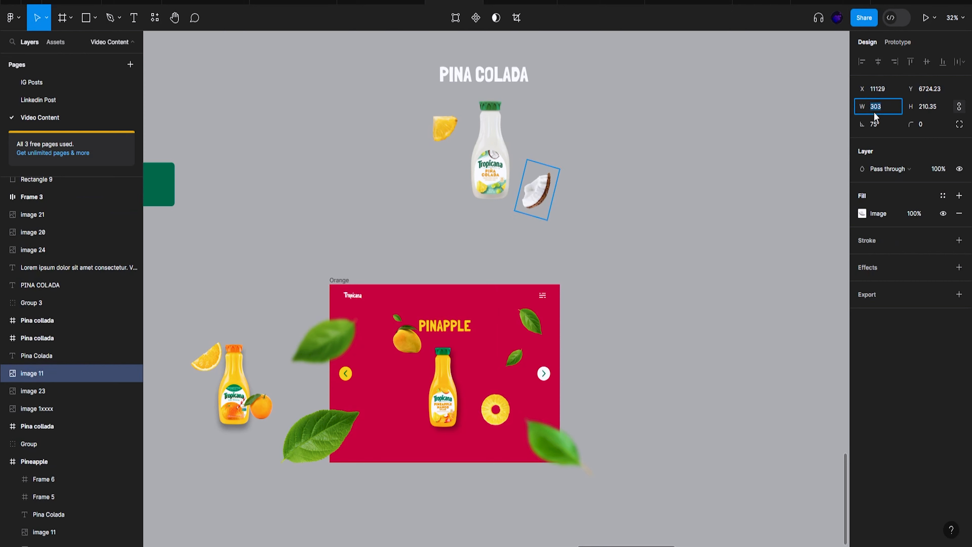
{"action": "type", "text": "205"}
{"action": "key", "text": "Return"}
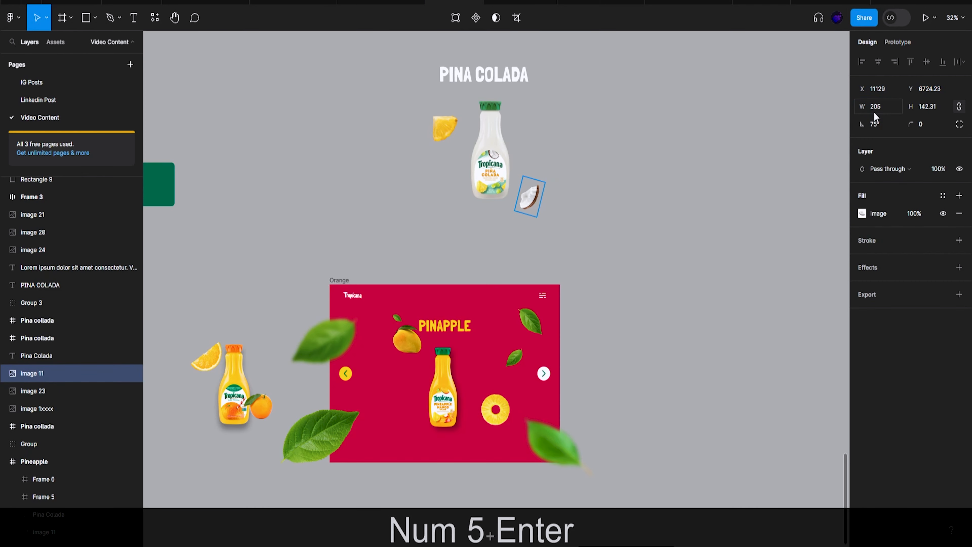
{"action": "left_click_drag", "start_coordinate": [527, 210], "coordinate": [532, 193]}
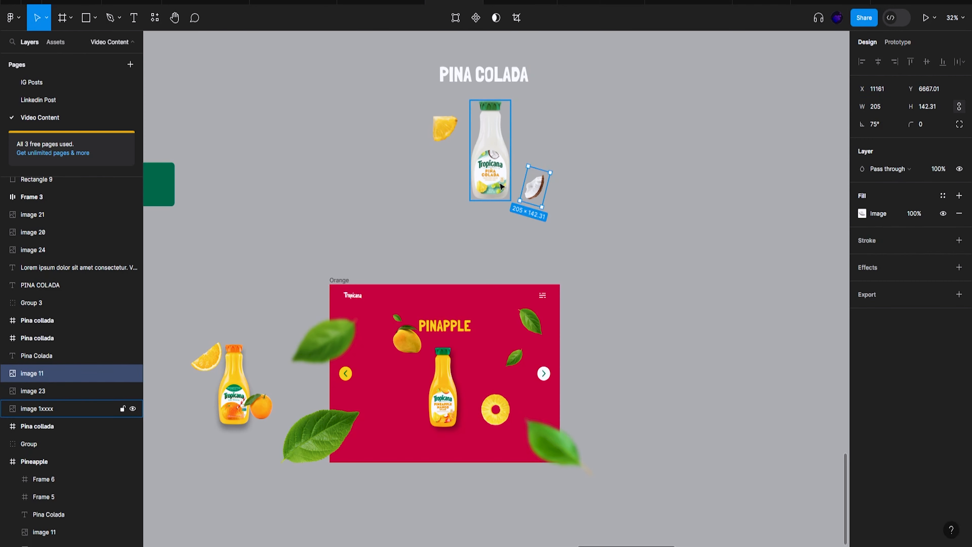
Set the Pina Colada heading's font size to 90 and align it with the bottle on their horizontal centres
{"action": "left_click", "coordinate": [444, 128], "text": "shift"}
{"action": "left_click", "coordinate": [490, 160], "text": "shift"}
{"action": "left_click", "coordinate": [489, 76]}
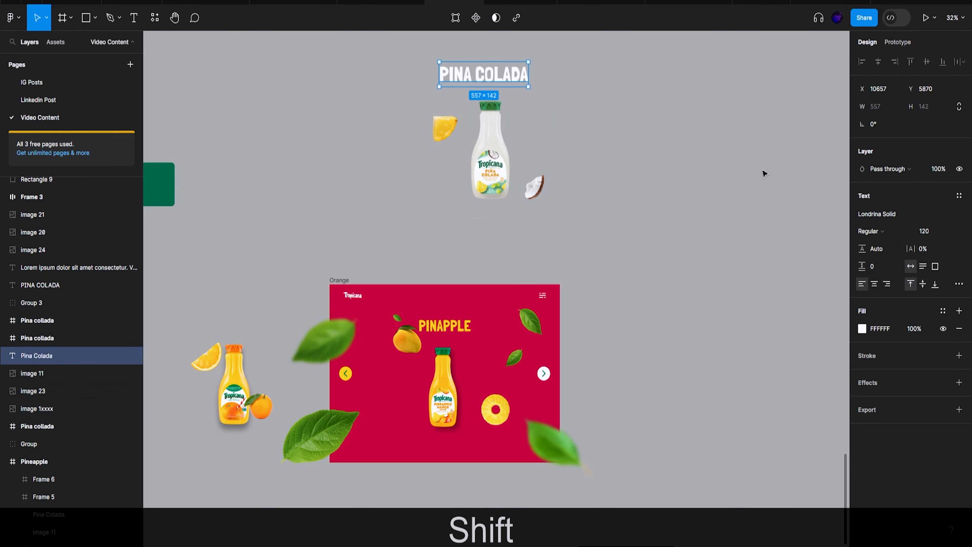
{"action": "type", "text": "90"}
{"action": "key", "text": "Return"}
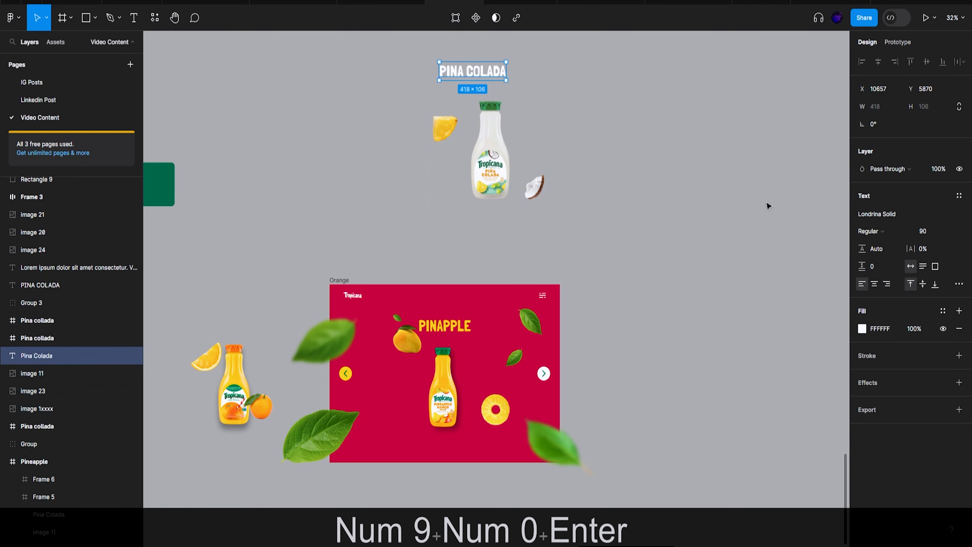
{"action": "left_click", "coordinate": [491, 151], "text": "shift"}
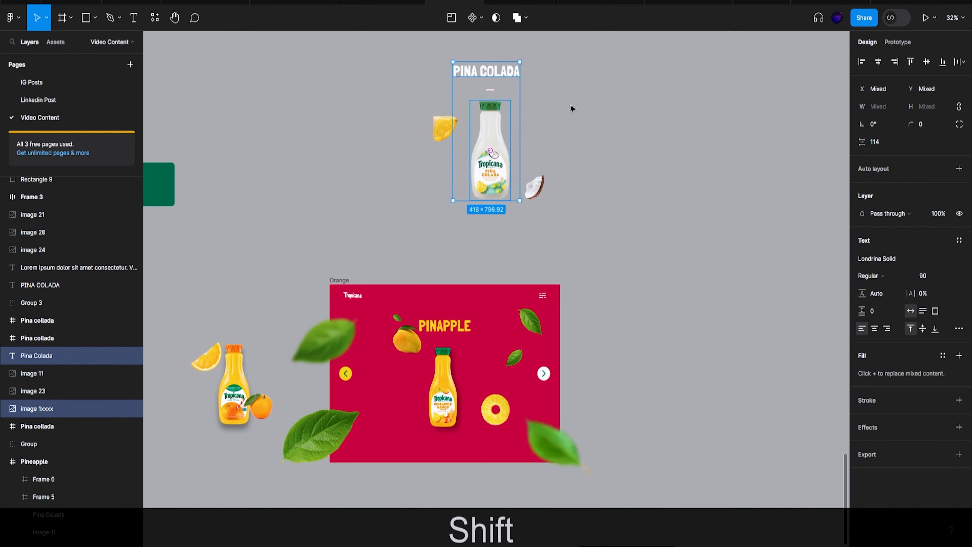
{"action": "left_click", "coordinate": [879, 62]}
Move the Pina Colada heading, bottle, pineapple chunk and coconut piece together to just outside the red frame's right edge, nested inside that frame
{"action": "left_click", "coordinate": [540, 187]}
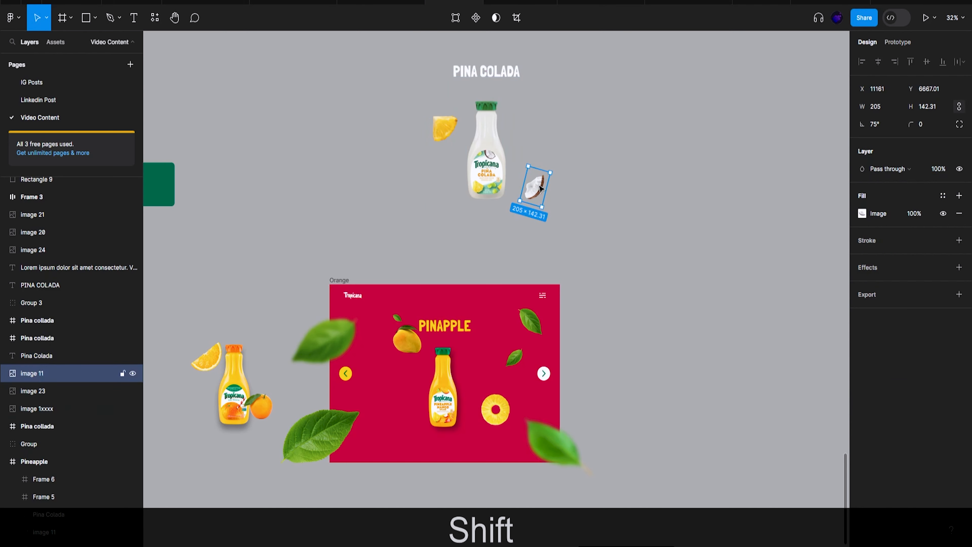
{"action": "left_click", "coordinate": [447, 139], "text": "shift"}
{"action": "left_click", "coordinate": [470, 115], "text": "shift"}
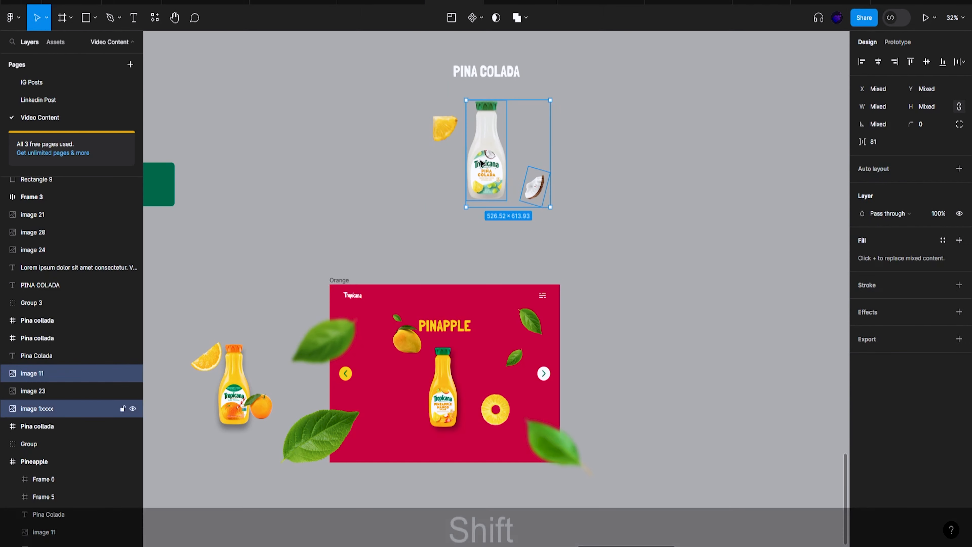
{"action": "left_click", "coordinate": [489, 73], "text": "shift"}
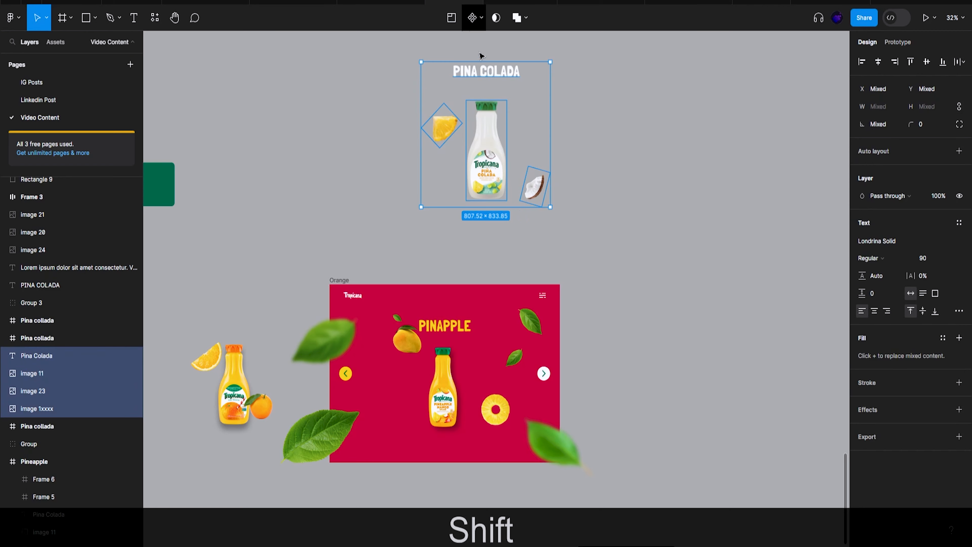
{"action": "left_click_drag", "start_coordinate": [495, 124], "coordinate": [668, 381]}
{"action": "scroll", "coordinate": [520, 321], "scroll_direction": "right", "scroll_amount": 5}
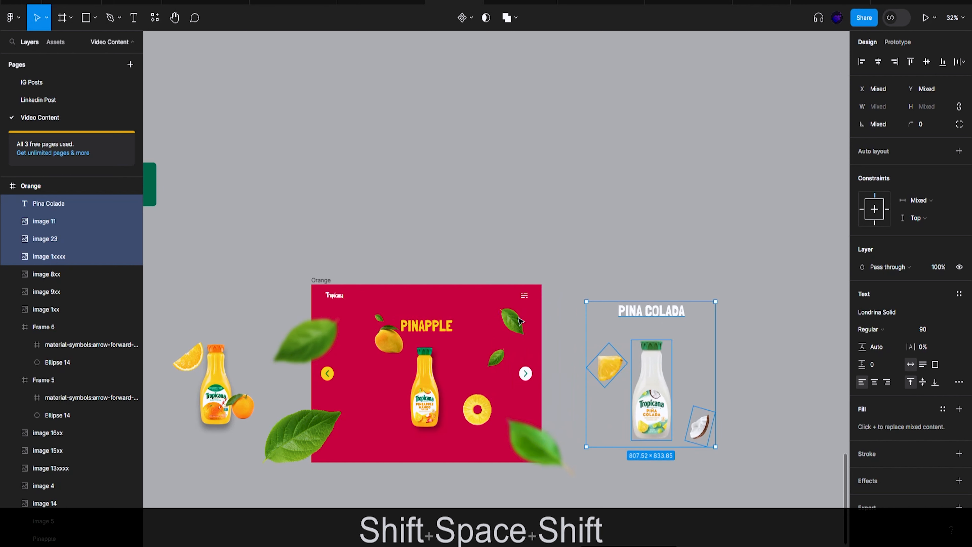
{"action": "left_click", "coordinate": [622, 302]}
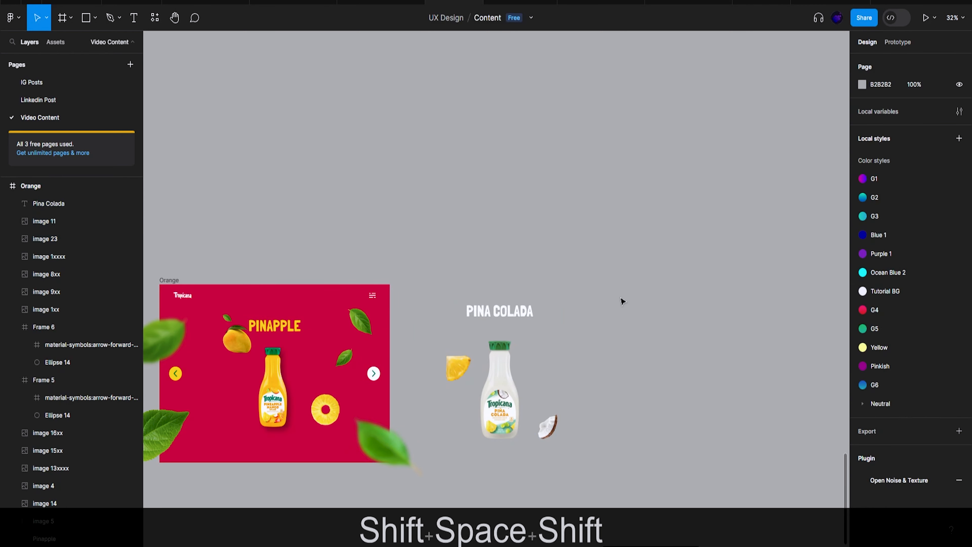
{"action": "scroll", "coordinate": [459, 299], "scroll_direction": "left", "scroll_amount": 3}
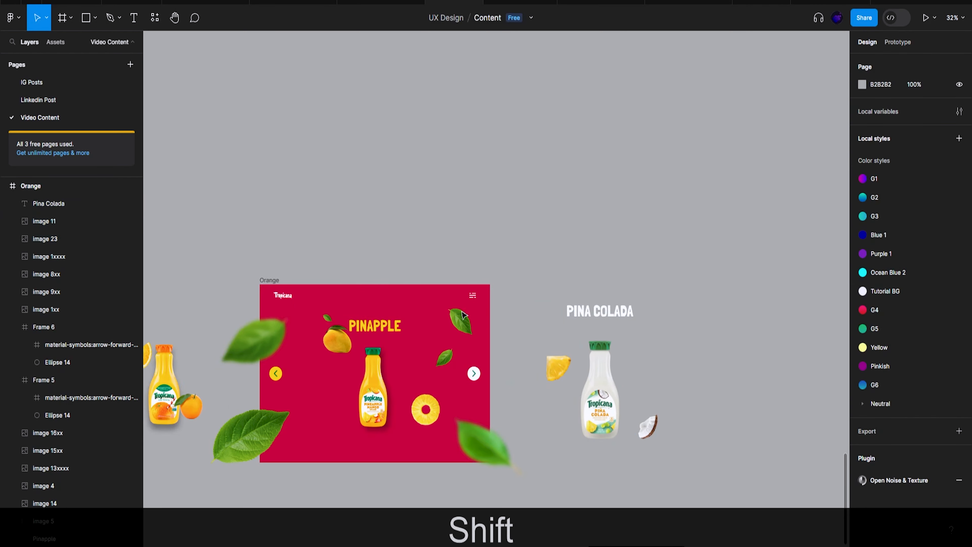
Enable Clip content on the red frame and duplicate the frame to its right with a gap of about 871
{"action": "left_click", "coordinate": [272, 281]}
{"action": "left_click", "coordinate": [863, 159]}
{"action": "scroll", "coordinate": [517, 251], "scroll_direction": "down", "scroll_amount": 5}
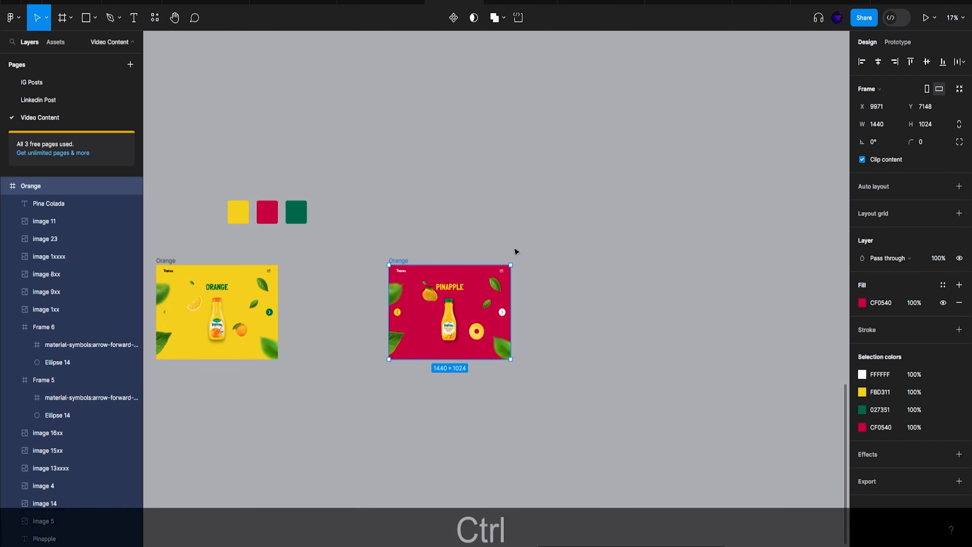
{"action": "left_click_drag", "start_coordinate": [400, 262], "coordinate": [599, 262]}
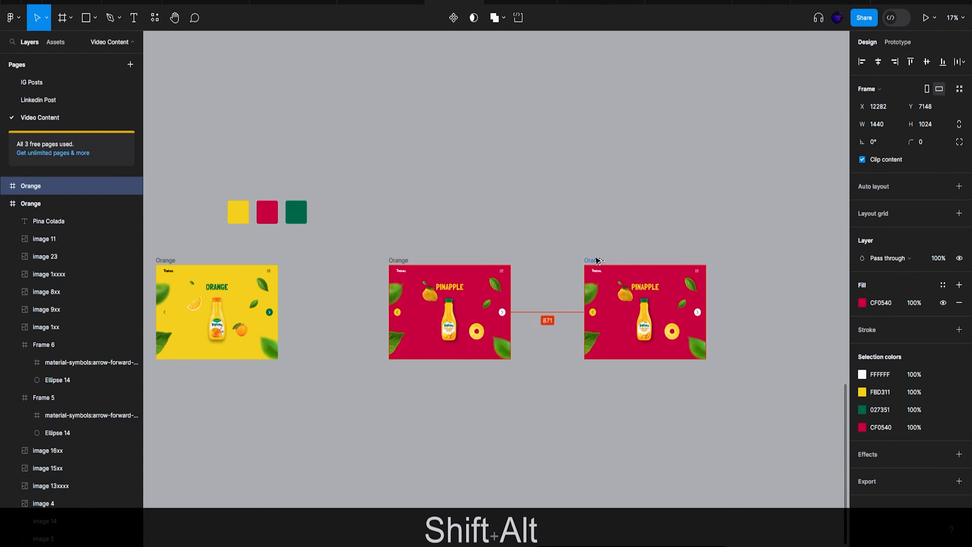
Rename the original red frame from Orange to Pineapple
{"action": "scroll", "coordinate": [379, 256], "scroll_direction": "up", "scroll_amount": 5}
{"action": "left_click", "coordinate": [420, 275]}
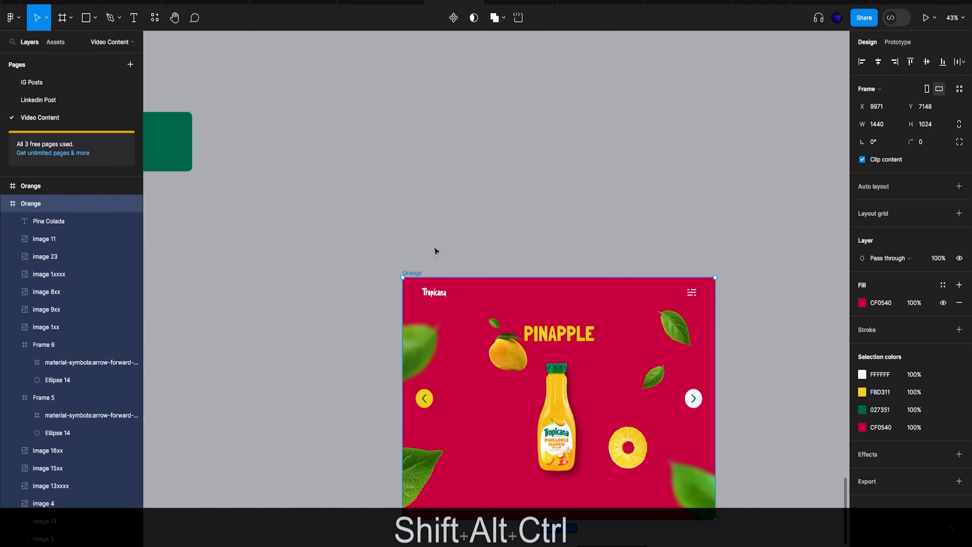
{"action": "type", "text": "Pinapple"}
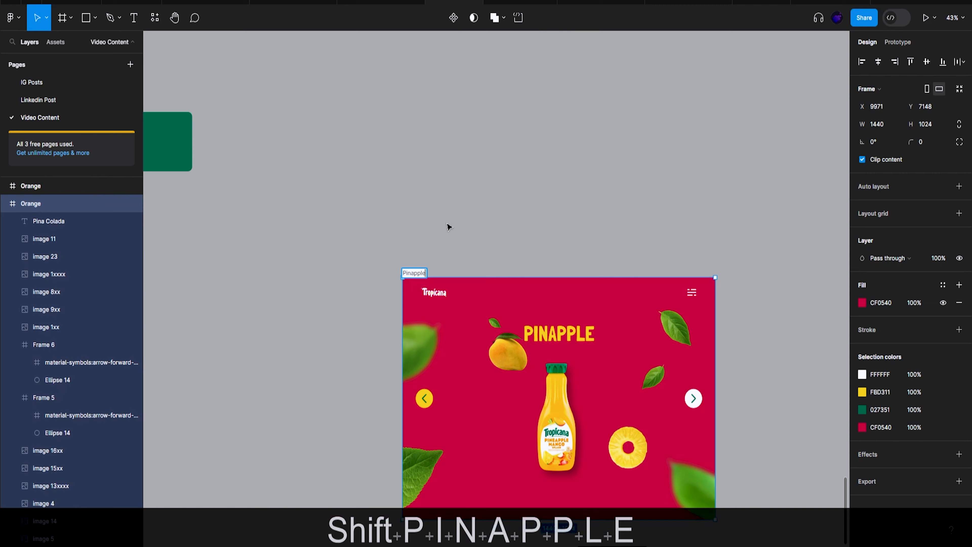
{"action": "key", "text": "Return"}
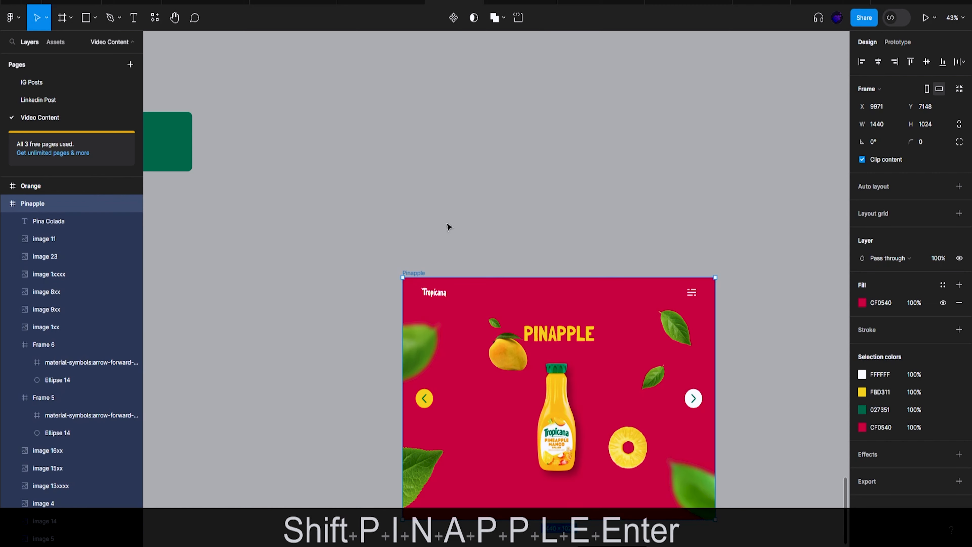
{"action": "scroll", "coordinate": [449, 223], "scroll_direction": "down", "scroll_amount": 5}
{"action": "scroll", "coordinate": [415, 255], "scroll_direction": "up", "scroll_amount": 6}
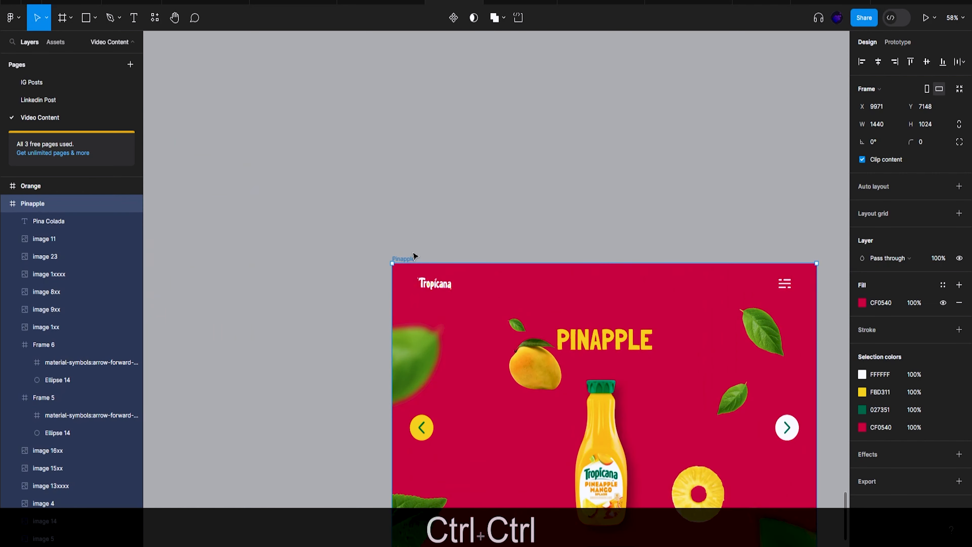
{"action": "double_click", "coordinate": [403, 260]}
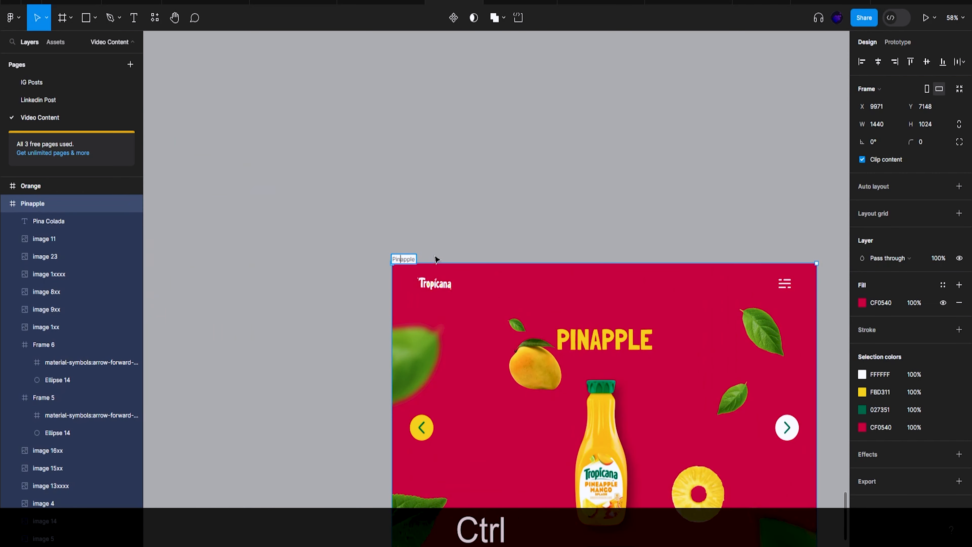
{"action": "type", "text": "e"}
{"action": "left_click", "coordinate": [506, 217]}
Correct the spelling of the Pineapple frame's yellow heading to PINEAPPLE
{"action": "scroll", "coordinate": [500, 215], "scroll_direction": "down", "scroll_amount": 5}
{"action": "scroll", "coordinate": [581, 369], "scroll_direction": "up", "scroll_amount": 5}
{"action": "double_click", "coordinate": [511, 189]}
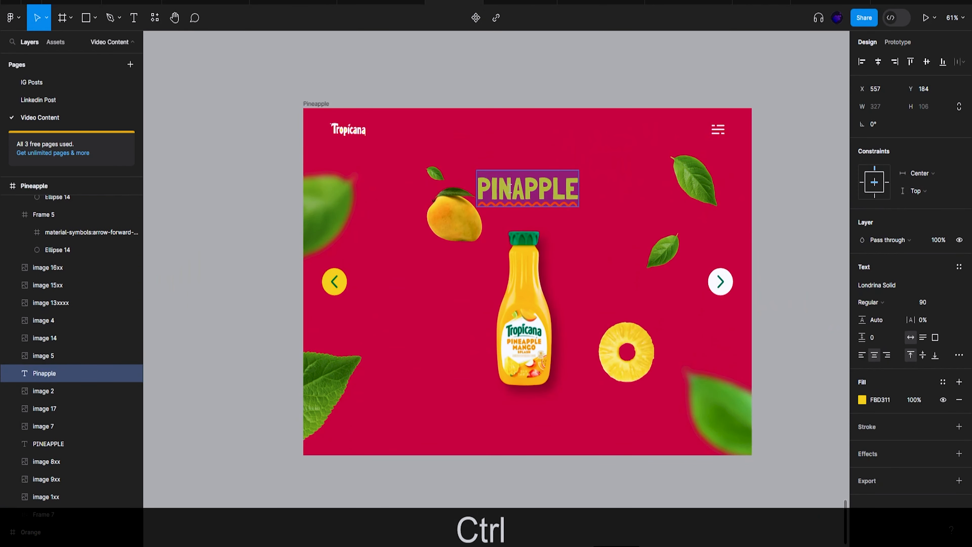
{"action": "left_click", "coordinate": [511, 188]}
{"action": "type", "text": "e"}
{"action": "scroll", "coordinate": [496, 95], "scroll_direction": "down", "scroll_amount": 5}
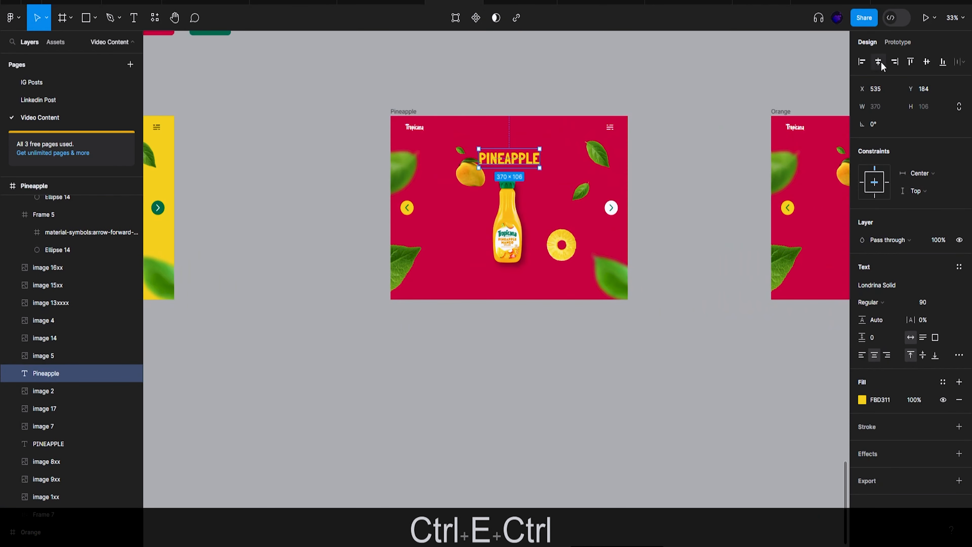
Move the duplicated red frame further right to about X 13299, keeping it level with the Pineapple frame
{"action": "scroll", "coordinate": [628, 247], "scroll_direction": "down", "scroll_amount": 2}
{"action": "scroll", "coordinate": [576, 249], "scroll_direction": "right", "scroll_amount": 4}
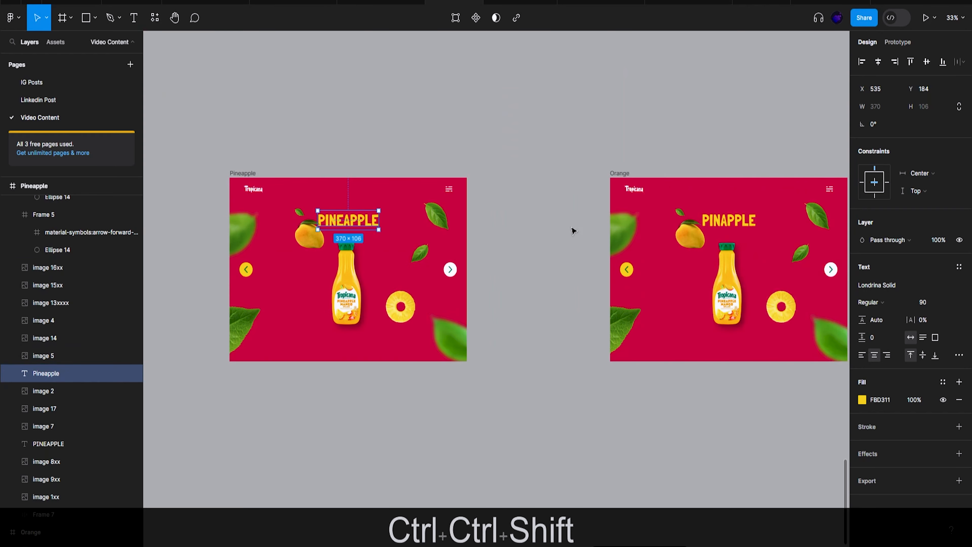
{"action": "scroll", "coordinate": [563, 224], "scroll_direction": "right", "scroll_amount": 3}
{"action": "left_click", "coordinate": [527, 174]}
{"action": "scroll", "coordinate": [504, 205], "scroll_direction": "down", "scroll_amount": 4}
{"action": "scroll", "coordinate": [503, 204], "scroll_direction": "right", "scroll_amount": 3}
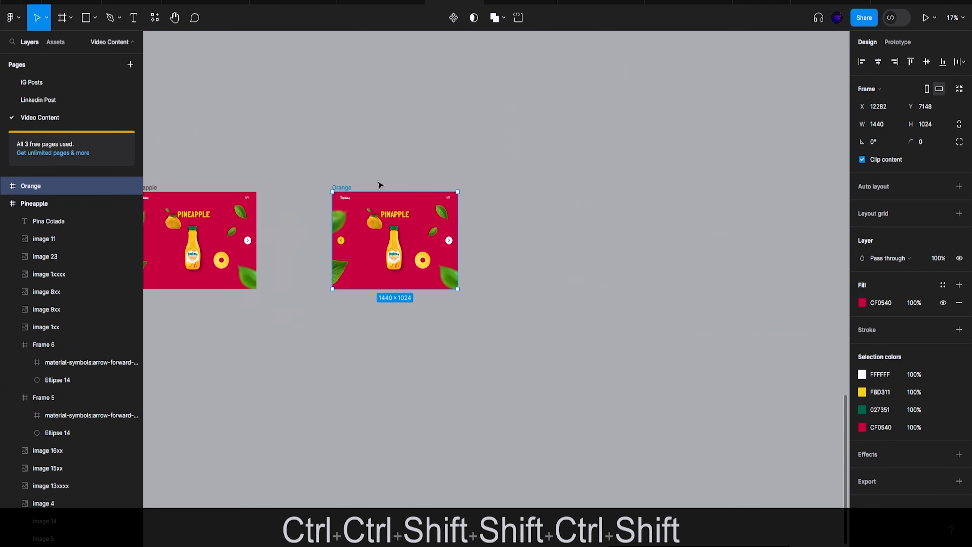
{"action": "left_click_drag", "start_coordinate": [340, 187], "coordinate": [424, 191]}
Rename the duplicated red frame as Pina Collada
{"action": "scroll", "coordinate": [424, 191], "scroll_direction": "up", "scroll_amount": 3}
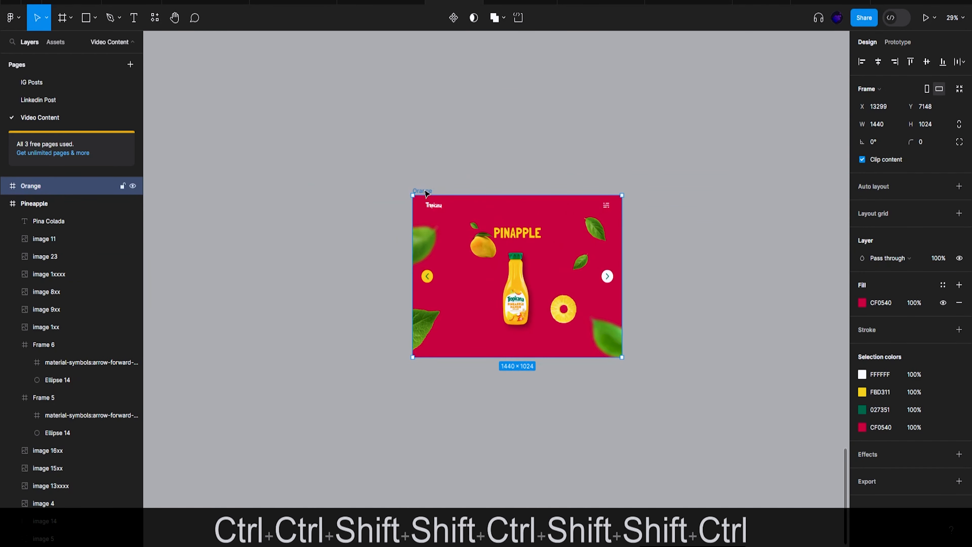
{"action": "type", "text": "Pina"}
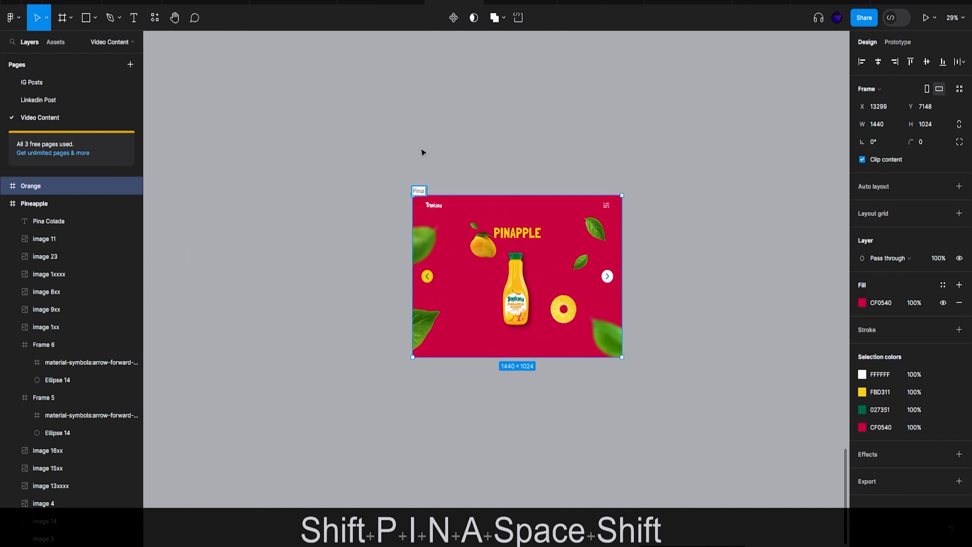
{"action": "type", "text": " Collafa"}
{"action": "key", "text": "BackSpace"}
{"action": "key", "text": "BackSpace"}
{"action": "type", "text": "aa"}
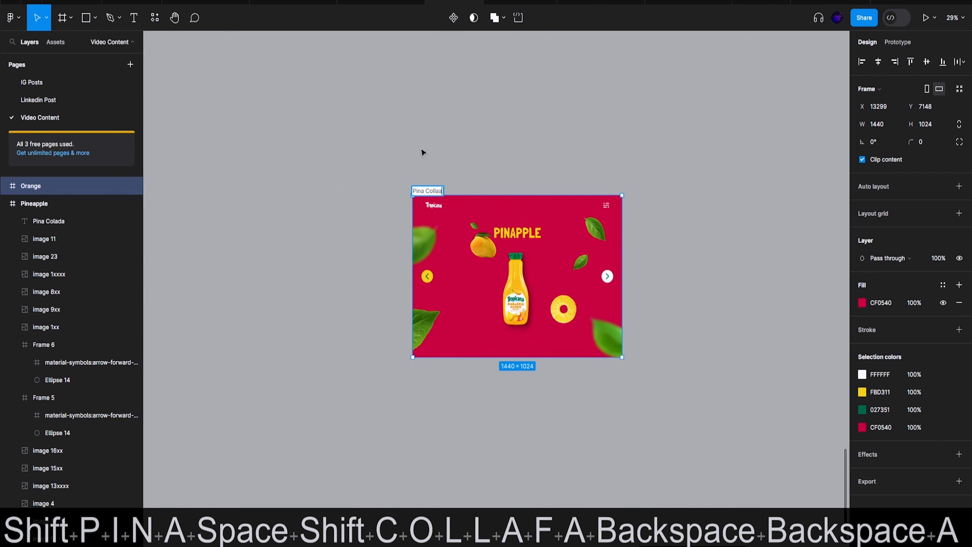
{"action": "key", "text": "BackSpace"}
{"action": "type", "text": "da"}
{"action": "key", "text": "Return"}
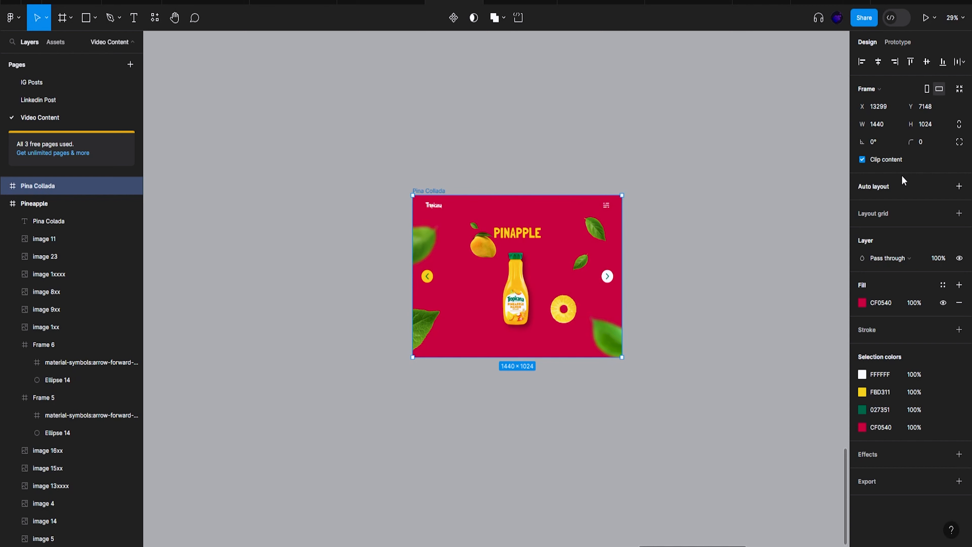
Turn off Clip content on the Pina Collada frame and select the Pina Colada, pineapple and orange bottles with their fruits and headings
{"action": "left_click", "coordinate": [862, 160]}
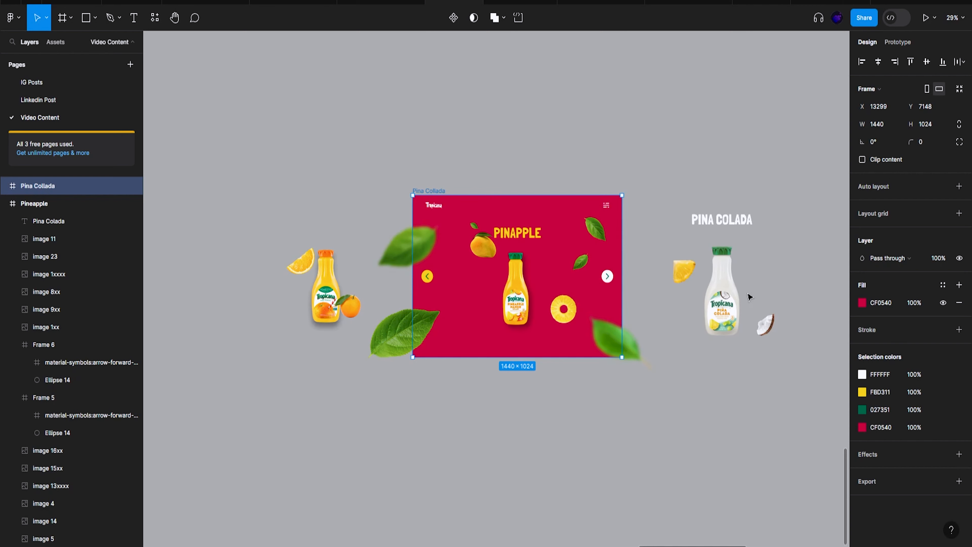
{"action": "left_click", "coordinate": [766, 321]}
{"action": "left_click", "coordinate": [721, 291], "text": "shift"}
{"action": "left_click", "coordinate": [684, 270], "text": "shift"}
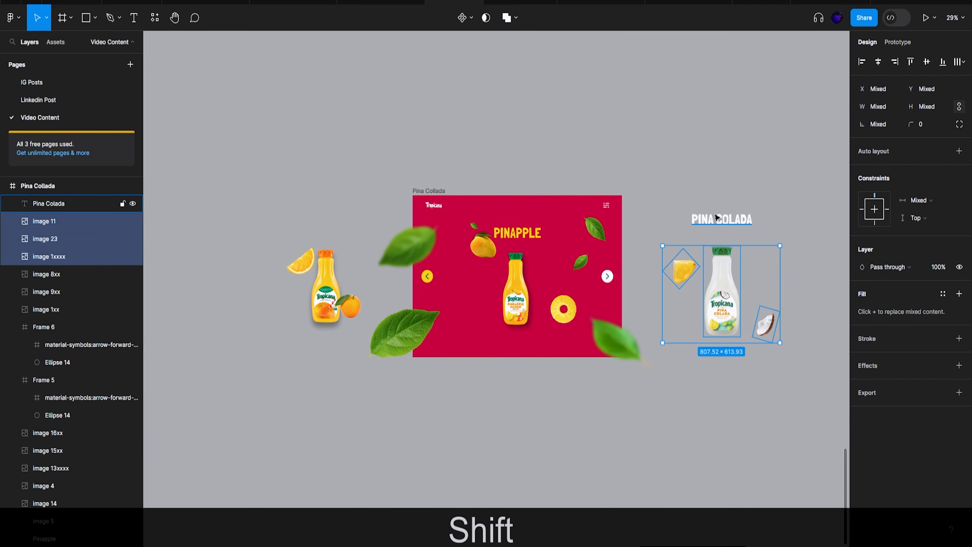
{"action": "left_click", "coordinate": [721, 219], "text": "shift"}
{"action": "left_click", "coordinate": [561, 303], "text": "shift"}
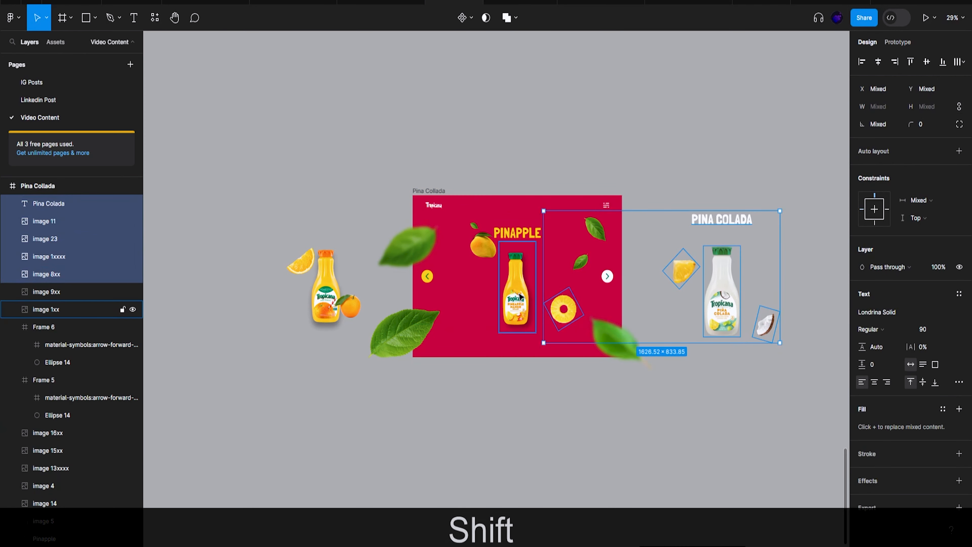
{"action": "left_click", "coordinate": [525, 299], "text": "shift"}
{"action": "left_click", "coordinate": [519, 230], "text": "shift"}
{"action": "left_click", "coordinate": [482, 245], "text": "shift"}
{"action": "left_click", "coordinate": [351, 305], "text": "shift"}
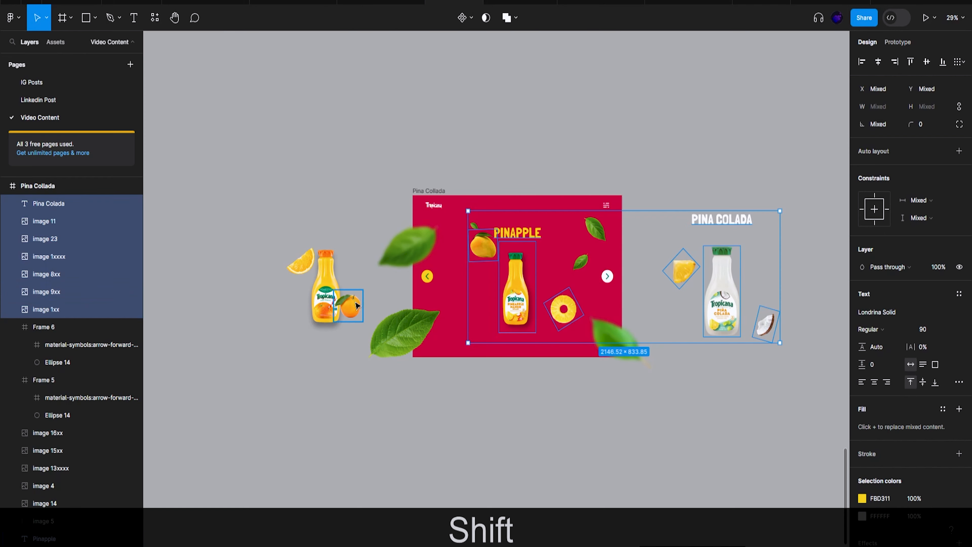
{"action": "left_click", "coordinate": [325, 301], "text": "shift"}
{"action": "left_click", "coordinate": [312, 296], "text": "shift"}
{"action": "left_click", "coordinate": [301, 261], "text": "shift"}
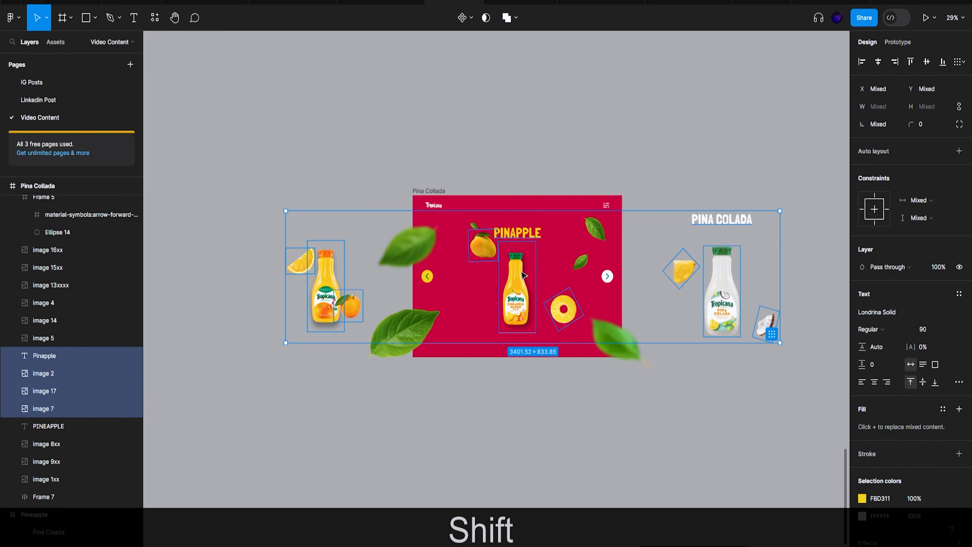
{"action": "left_click_drag", "start_coordinate": [523, 278], "coordinate": [323, 283]}
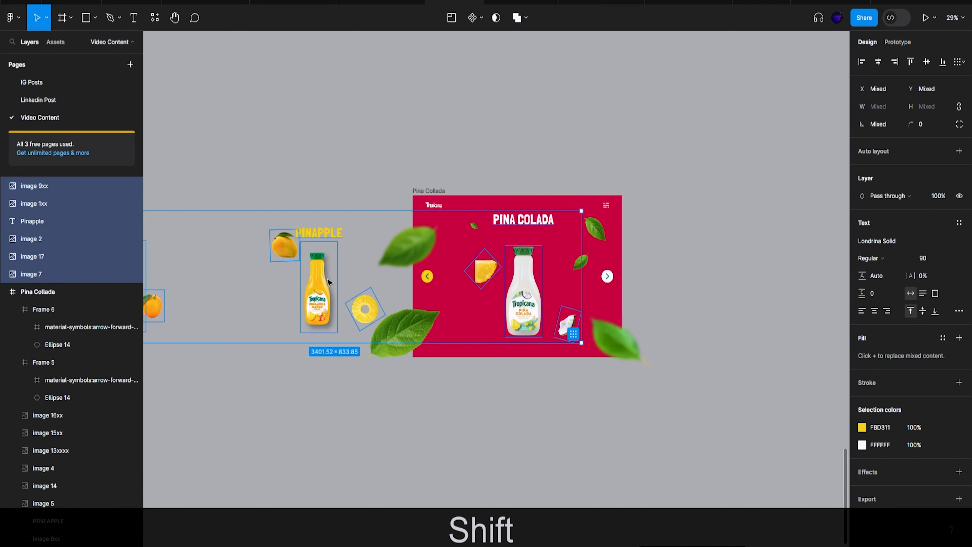
{"action": "left_click", "coordinate": [535, 284]}
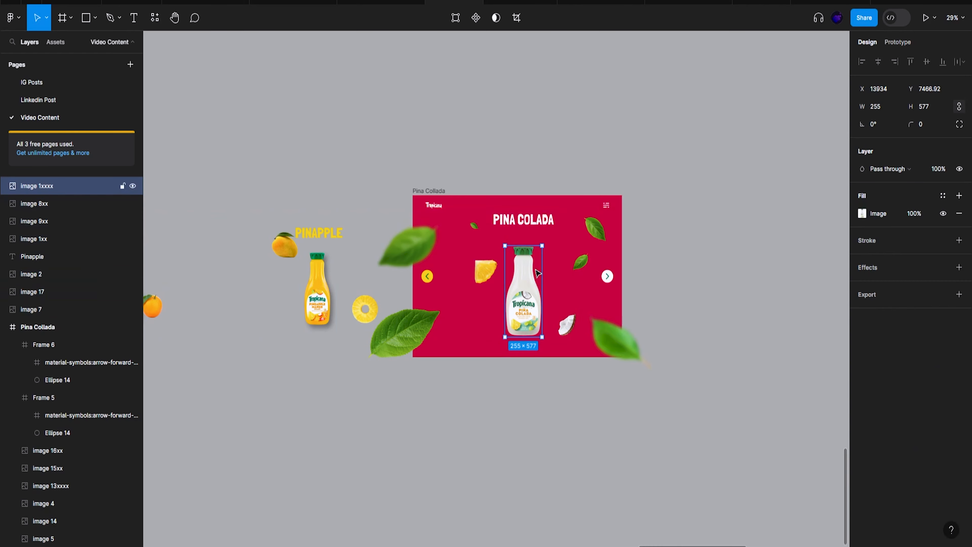
{"action": "left_click", "coordinate": [428, 192]}
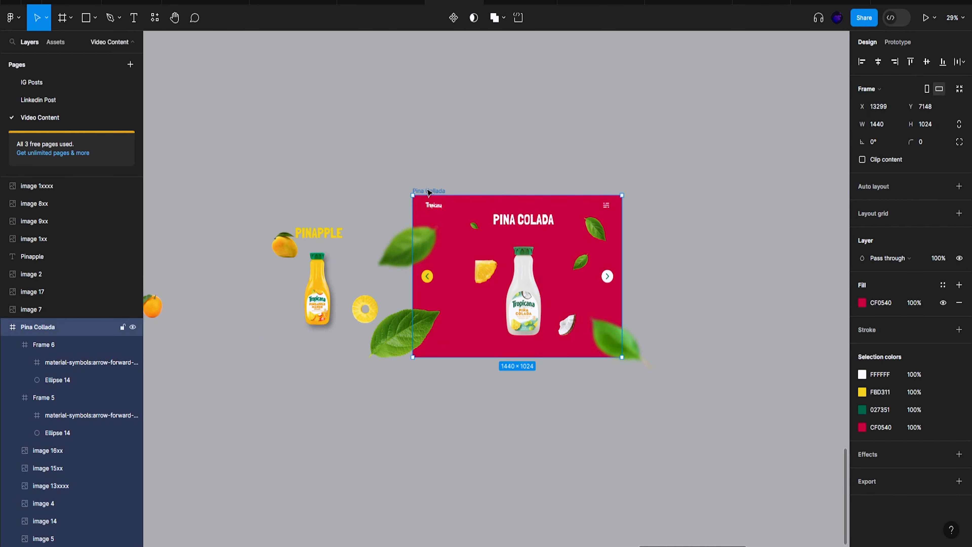
{"action": "key", "text": "ctrl"}
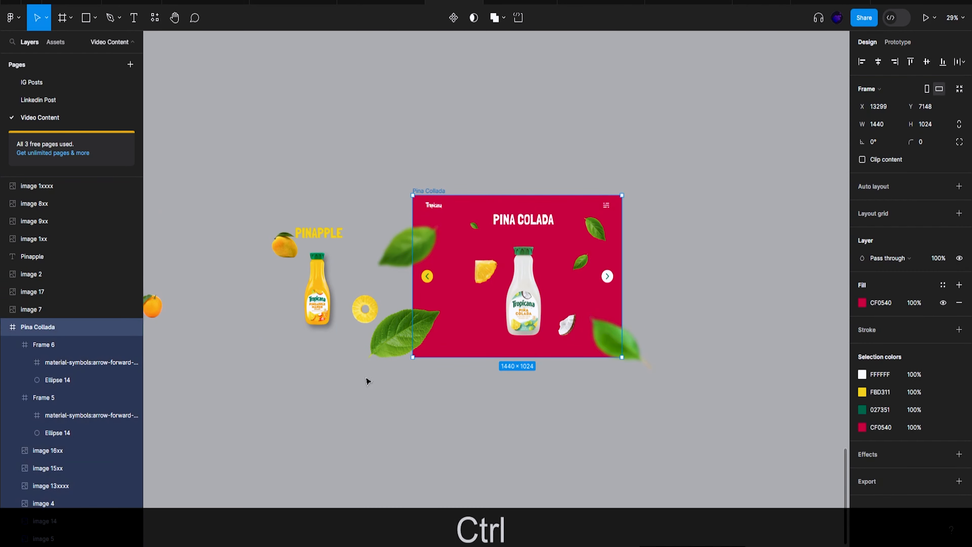
{"action": "key", "text": "ctrl+z"}
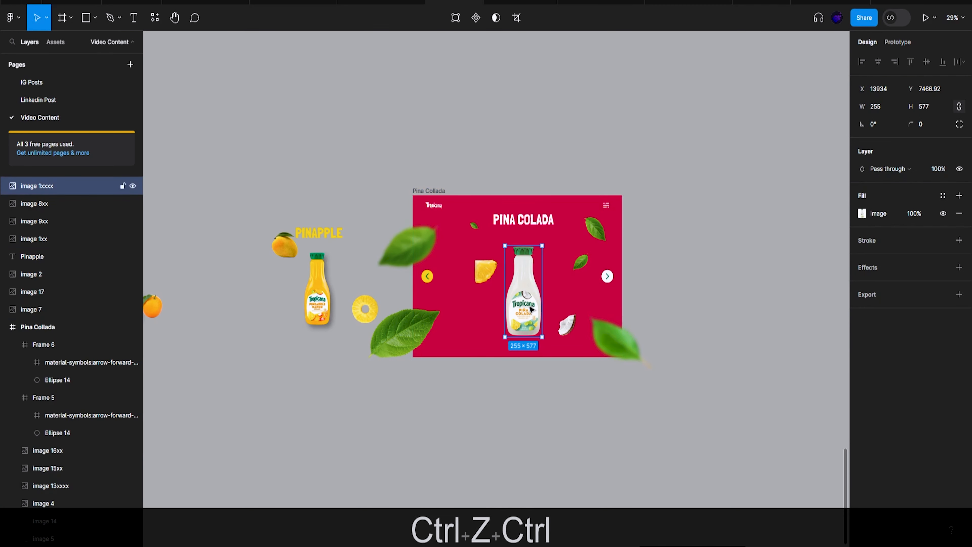
{"action": "key", "text": "ctrl+z"}
{"action": "key", "text": "ctrl+z"}
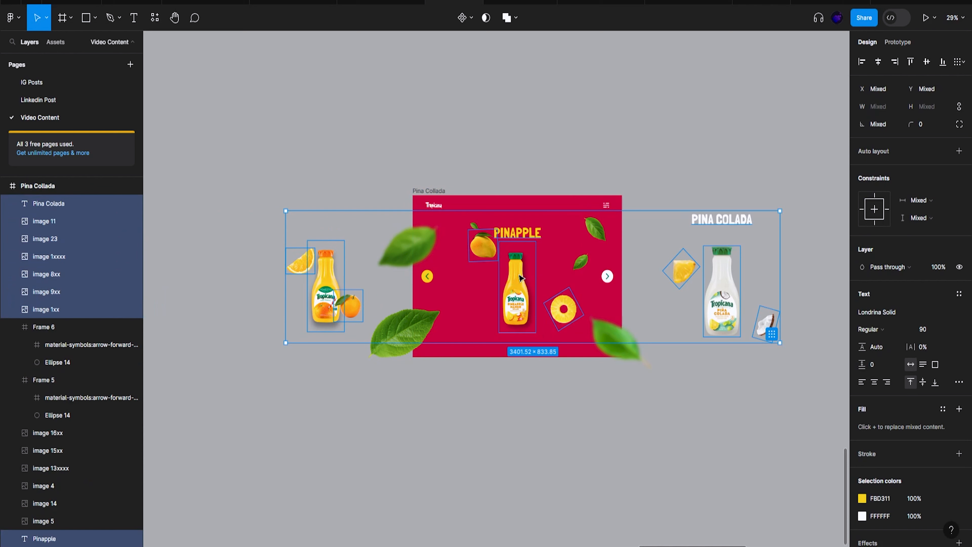
Shift the selected products left within the Pina Collada frame and centre the Pina Colada bottle and heading horizontally
{"action": "left_click_drag", "start_coordinate": [520, 279], "coordinate": [322, 281]}
{"action": "left_click", "coordinate": [527, 283]}
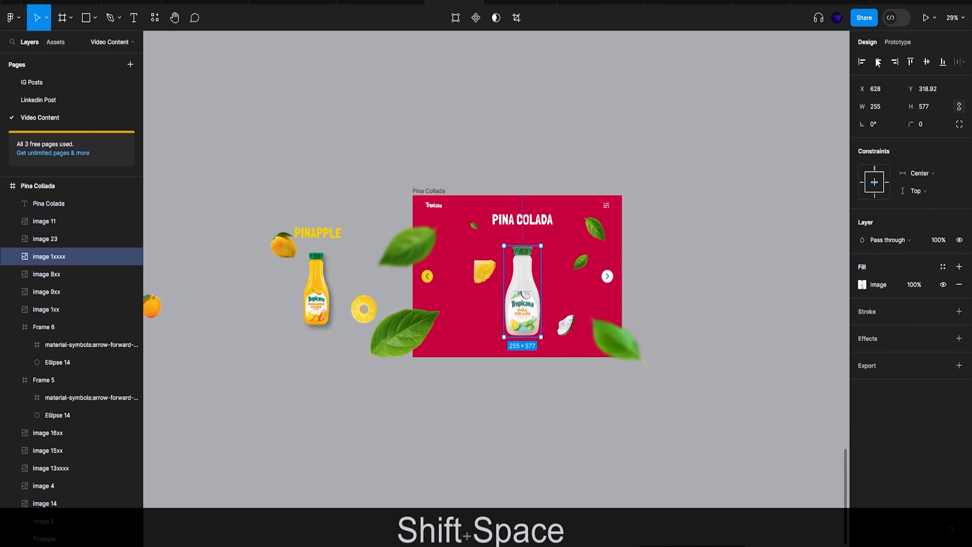
{"action": "left_click", "coordinate": [879, 62]}
{"action": "left_click", "coordinate": [518, 221]}
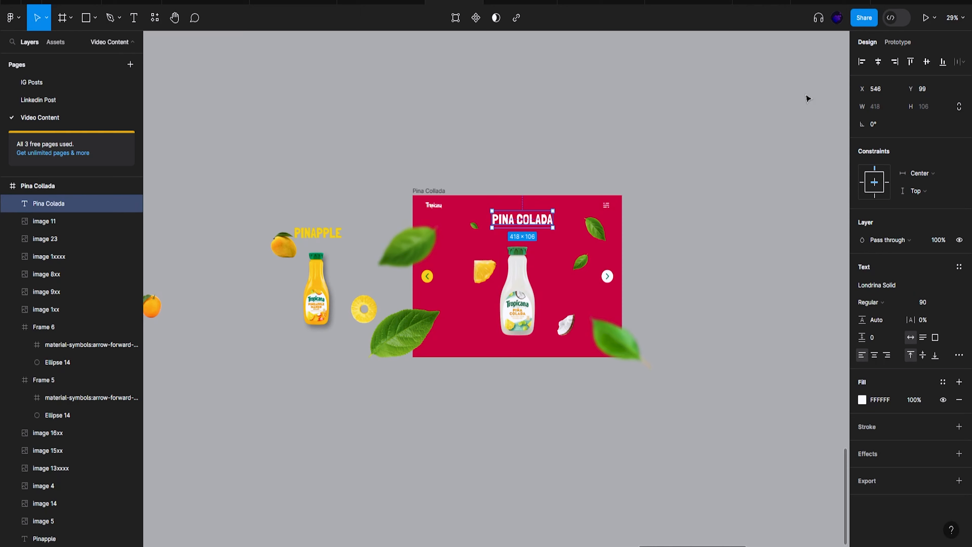
{"action": "left_click", "coordinate": [873, 65]}
Move the Pina Collada frame further right to about X 15335, keeping it level with the other frames
{"action": "left_click", "coordinate": [486, 273]}
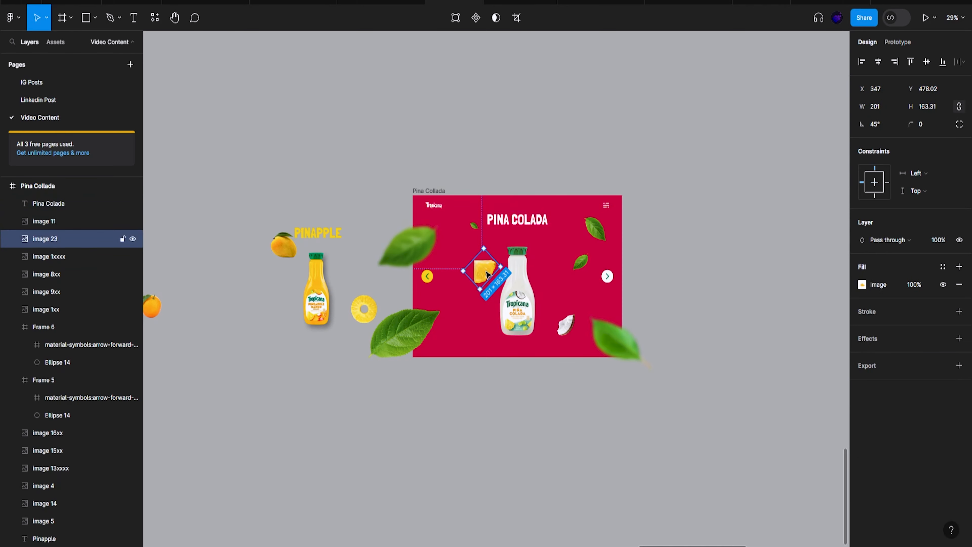
{"action": "scroll", "coordinate": [487, 274], "scroll_direction": "down", "scroll_amount": 5, "text": "ctrl"}
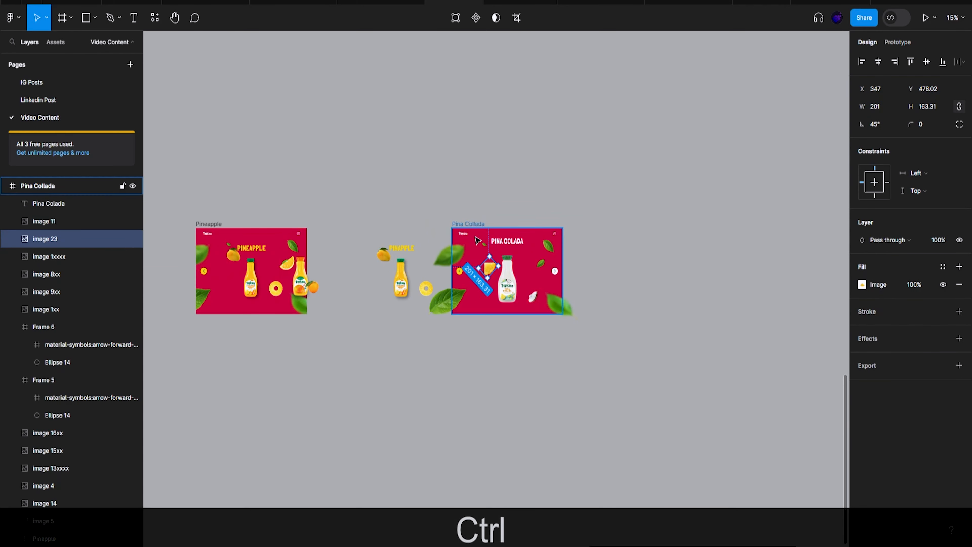
{"action": "left_click", "coordinate": [469, 225]}
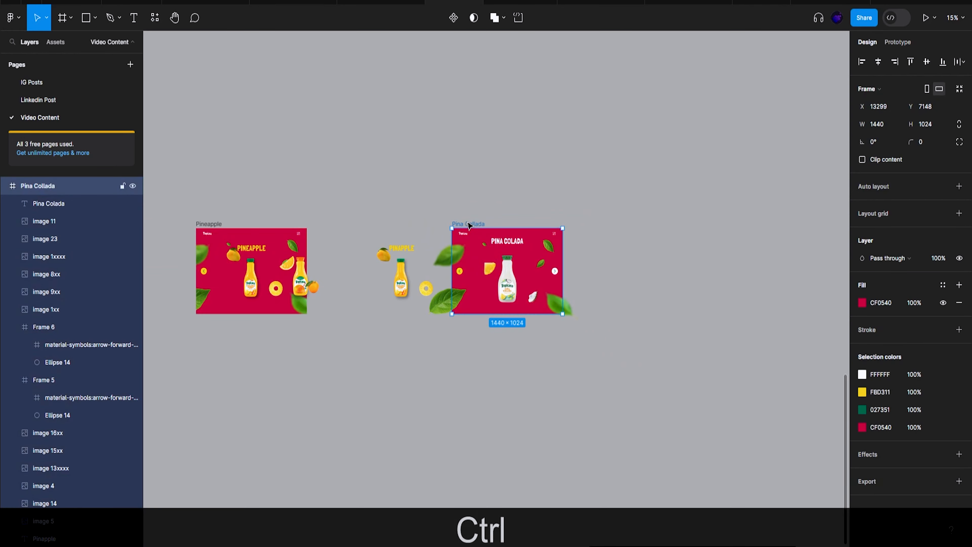
{"action": "left_click_drag", "start_coordinate": [469, 225], "coordinate": [625, 225]}
Temporarily turn off Clip content on the Pineapple frame to tuck its off-frame coconut and pineapple chunk against the Pina Colada bottle
{"action": "scroll", "coordinate": [322, 228], "scroll_direction": "left", "scroll_amount": 5}
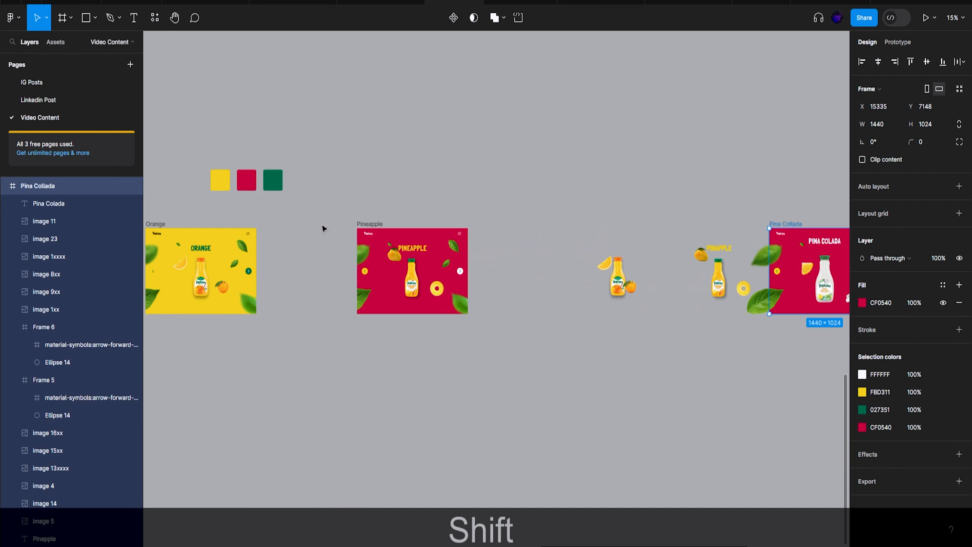
{"action": "left_click", "coordinate": [322, 229]}
{"action": "left_click", "coordinate": [369, 224]}
{"action": "left_click", "coordinate": [863, 160]}
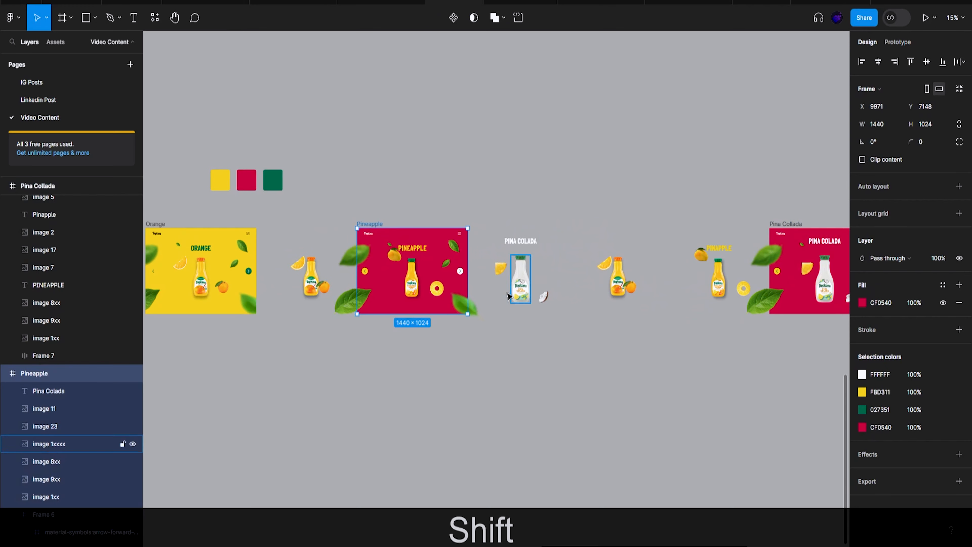
{"action": "scroll", "coordinate": [505, 294], "scroll_direction": "up", "scroll_amount": 5}
{"action": "left_click", "coordinate": [570, 301]}
{"action": "left_click_drag", "start_coordinate": [570, 300], "coordinate": [539, 303]}
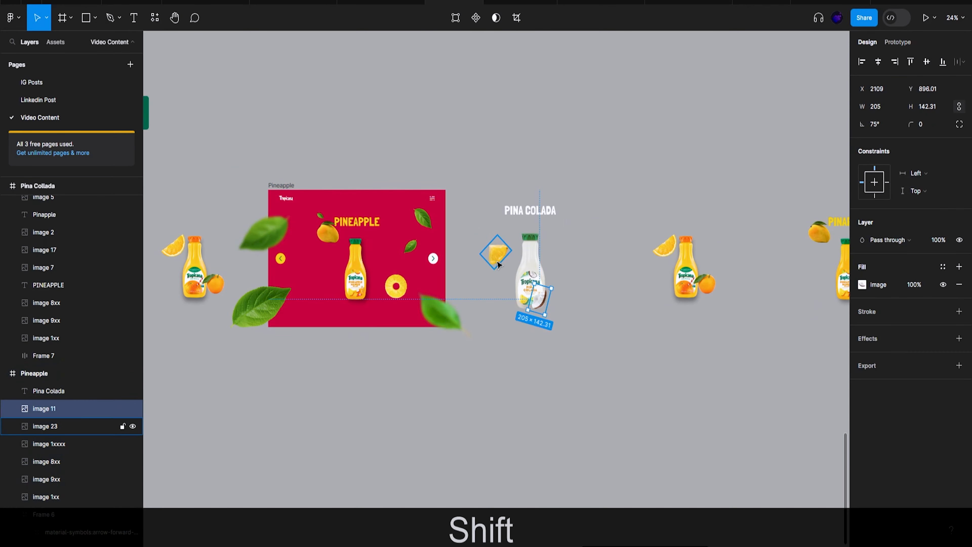
{"action": "left_click", "coordinate": [498, 256]}
{"action": "left_click_drag", "start_coordinate": [498, 255], "coordinate": [519, 256]}
{"action": "left_click", "coordinate": [271, 190]}
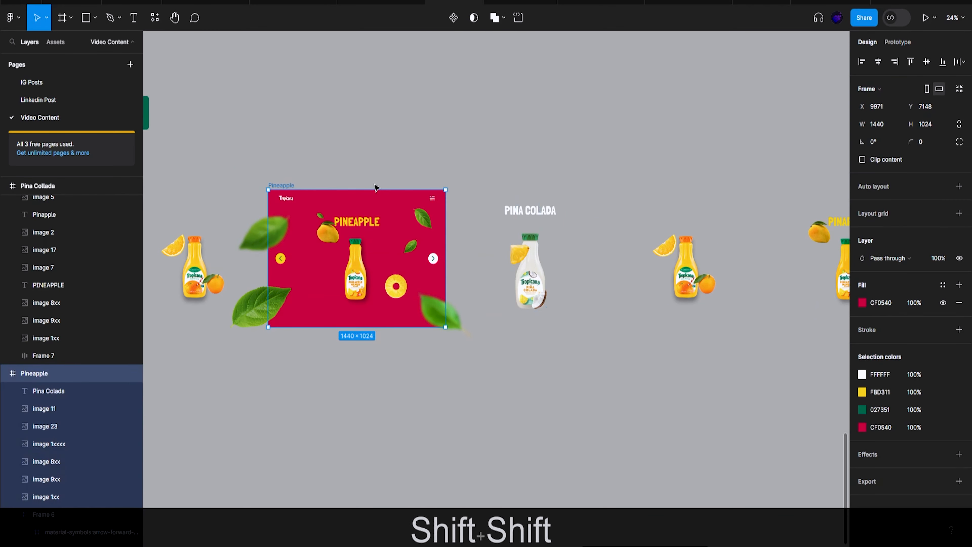
{"action": "left_click", "coordinate": [863, 160]}
Nudge the coconut and pineapple chunk in the Pina Collada frame slightly up and left, placing the chunk at about X 331, Y 461
{"action": "scroll", "coordinate": [445, 302], "scroll_direction": "down", "scroll_amount": 3}
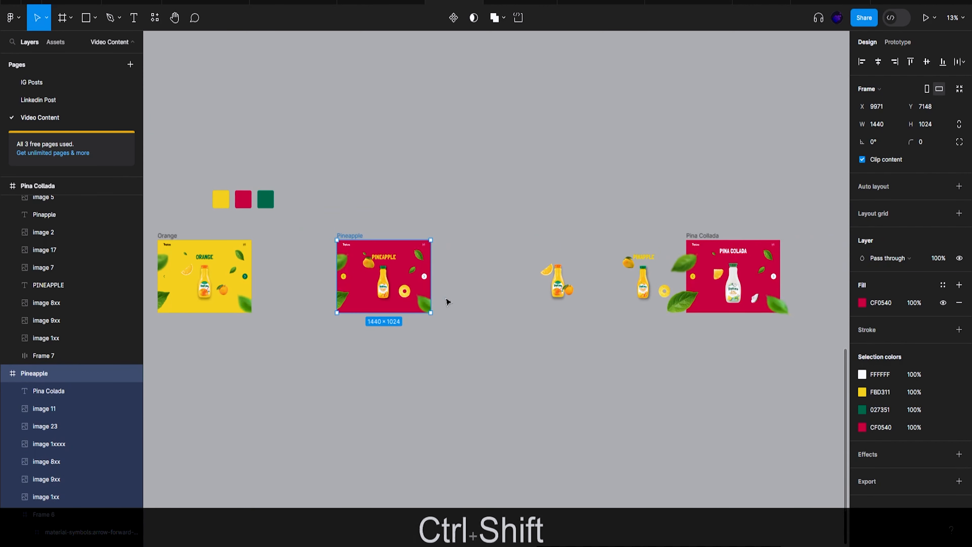
{"action": "scroll", "coordinate": [666, 323], "scroll_direction": "right", "scroll_amount": 3}
{"action": "scroll", "coordinate": [569, 296], "scroll_direction": "up", "scroll_amount": 3}
{"action": "left_click_drag", "start_coordinate": [574, 287], "coordinate": [568, 284]}
{"action": "left_click", "coordinate": [512, 243]}
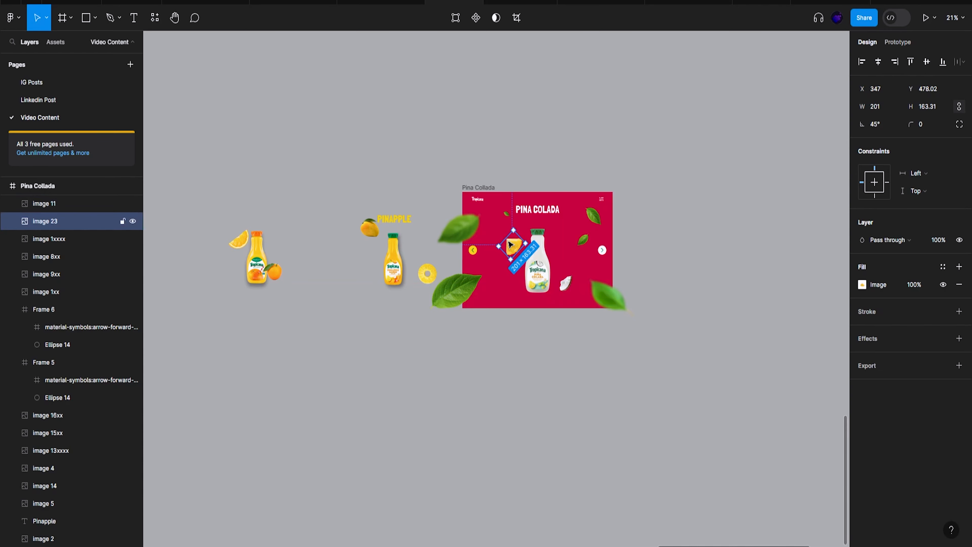
{"action": "left_click_drag", "start_coordinate": [511, 245], "coordinate": [509, 243]}
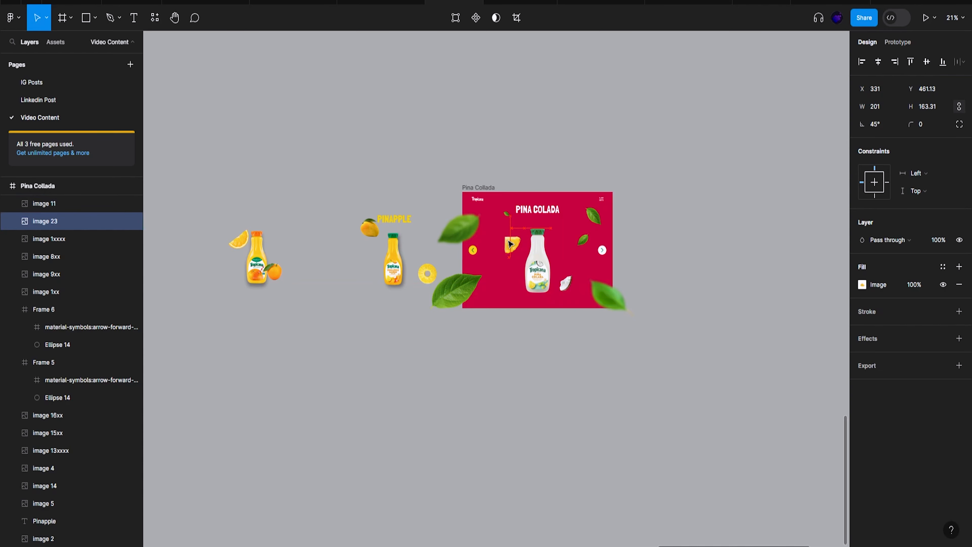
Change the Pina Collada frame's fill to green 027351, sampled from the green palette swatch
{"action": "left_click", "coordinate": [473, 250]}
{"action": "scroll", "coordinate": [559, 290], "scroll_direction": "down", "scroll_amount": 3}
{"action": "scroll", "coordinate": [550, 316], "scroll_direction": "right", "scroll_amount": 2}
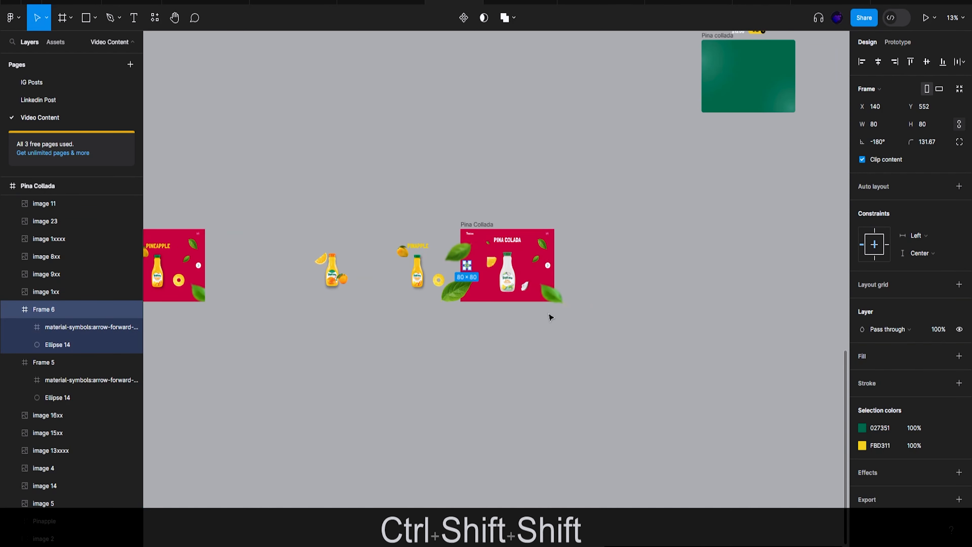
{"action": "scroll", "coordinate": [551, 317], "scroll_direction": "up", "scroll_amount": 2}
{"action": "left_click", "coordinate": [449, 196]}
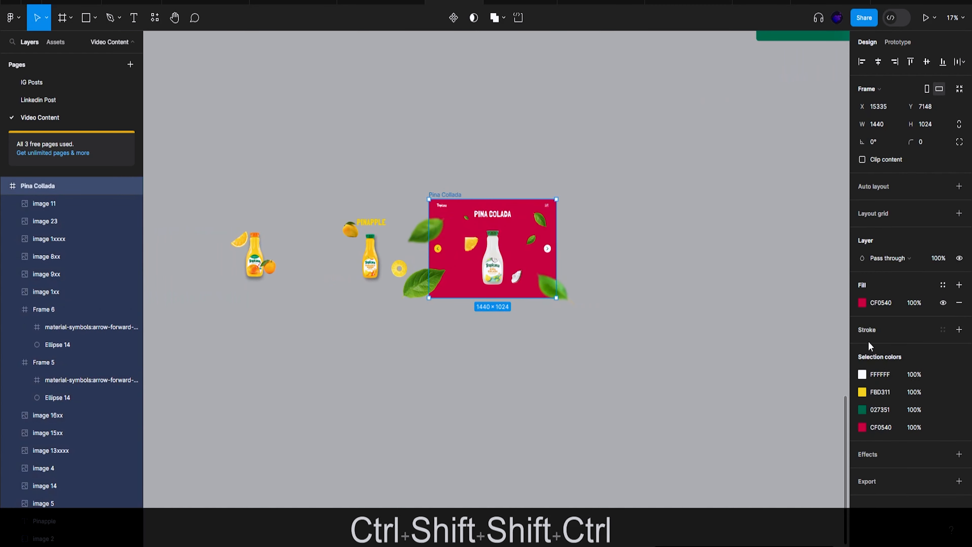
{"action": "scroll", "coordinate": [695, 337], "scroll_direction": "up", "scroll_amount": 2}
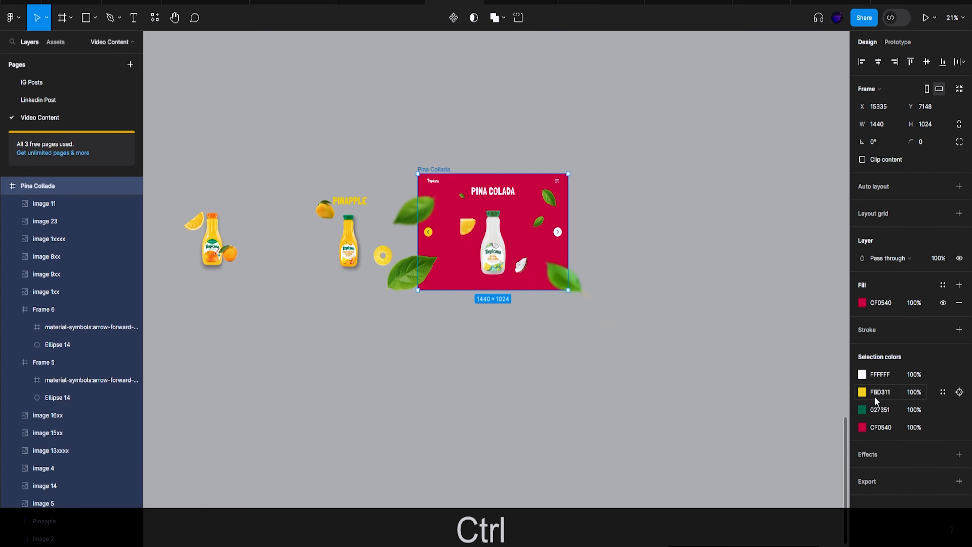
{"action": "left_click", "coordinate": [861, 303]}
{"action": "left_click", "coordinate": [743, 420]}
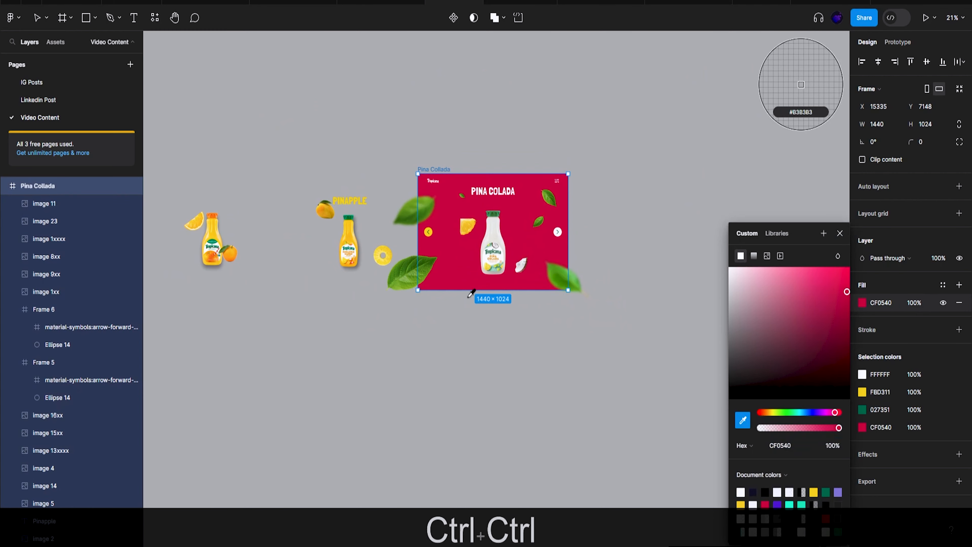
{"action": "scroll", "coordinate": [191, 192], "scroll_direction": "down", "scroll_amount": 4}
{"action": "scroll", "coordinate": [221, 199], "scroll_direction": "left", "scroll_amount": 5}
{"action": "left_click", "coordinate": [169, 184]}
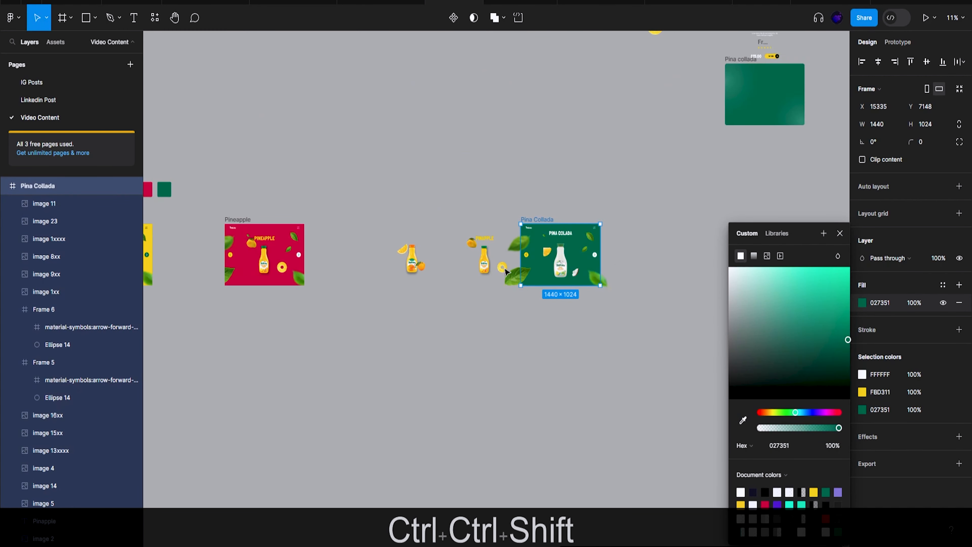
{"action": "scroll", "coordinate": [596, 275], "scroll_direction": "up", "scroll_amount": 4}
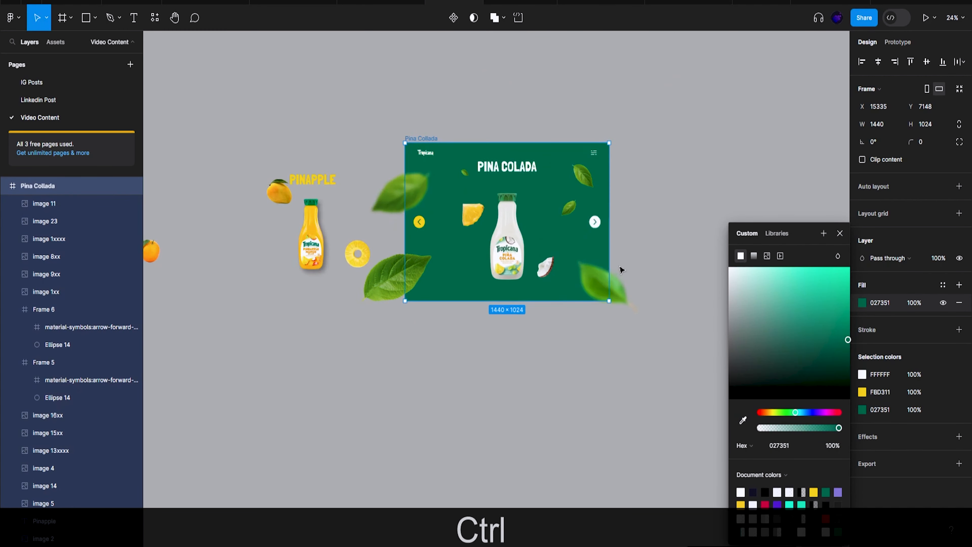
{"action": "left_click", "coordinate": [839, 235]}
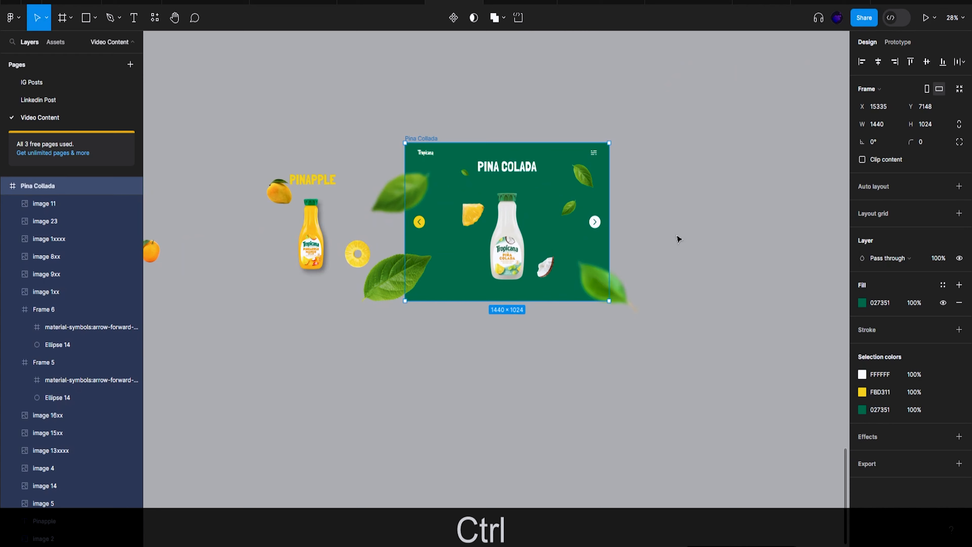
Recolour the yellow circle of the Pina Collada frame's left arrow button to red CF0540, sampled from the Pineapple frame
{"action": "left_click", "coordinate": [425, 226]}
{"action": "scroll", "coordinate": [559, 268], "scroll_direction": "down", "scroll_amount": 3}
{"action": "scroll", "coordinate": [709, 391], "scroll_direction": "left", "scroll_amount": 5}
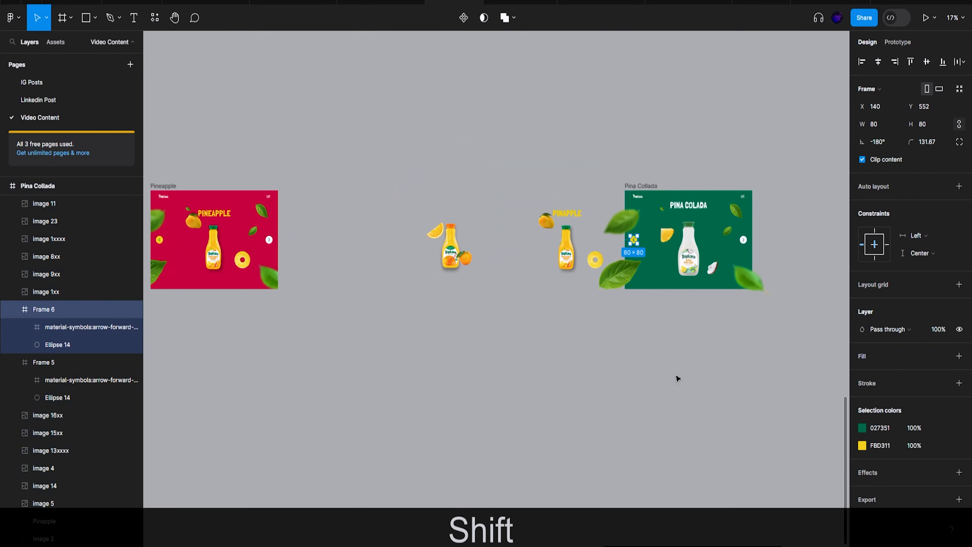
{"action": "left_click", "coordinate": [862, 445]}
{"action": "left_click", "coordinate": [743, 420]}
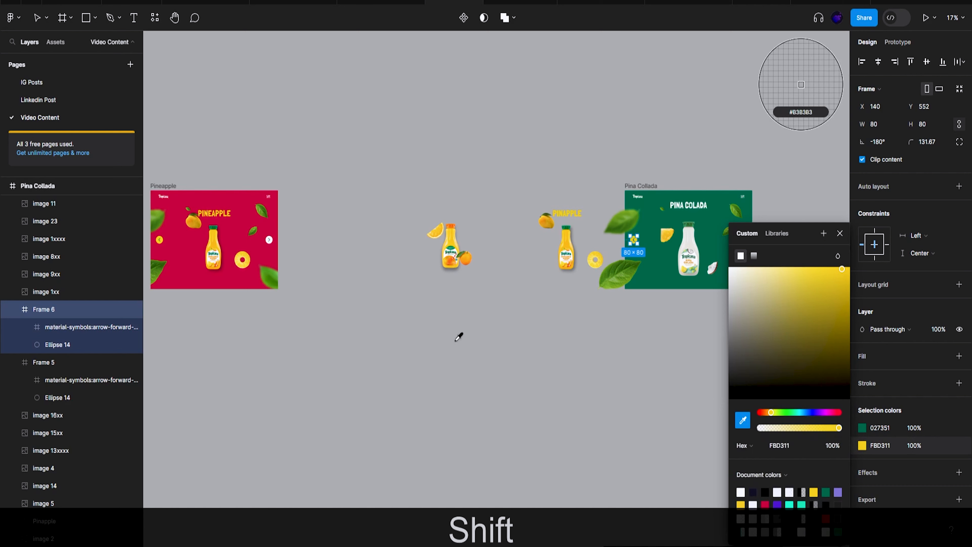
{"action": "left_click", "coordinate": [242, 283]}
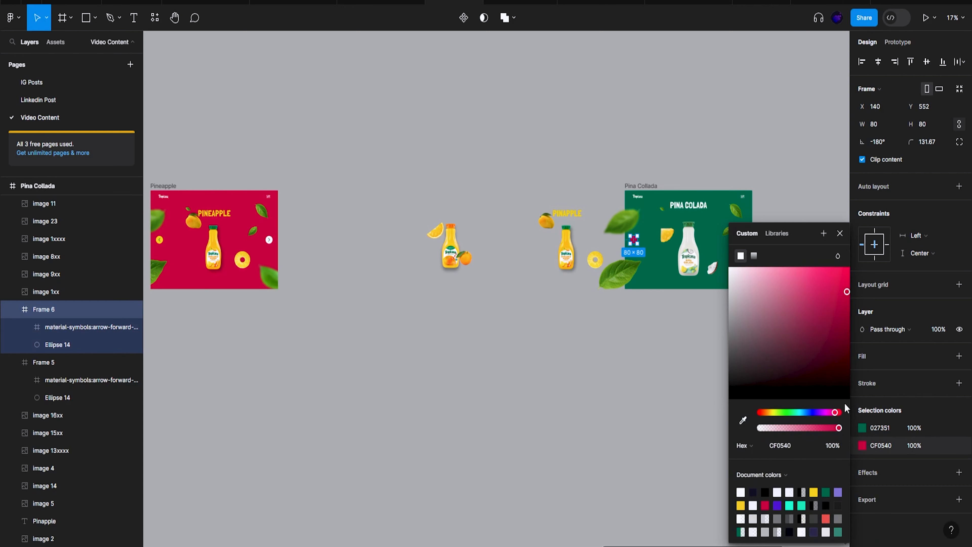
Recolour the green chevron of the Pina Colada frame's left arrow button to yellow FBD311, sampled from the Pineapple frame's left arrow circle
{"action": "left_click", "coordinate": [864, 426]}
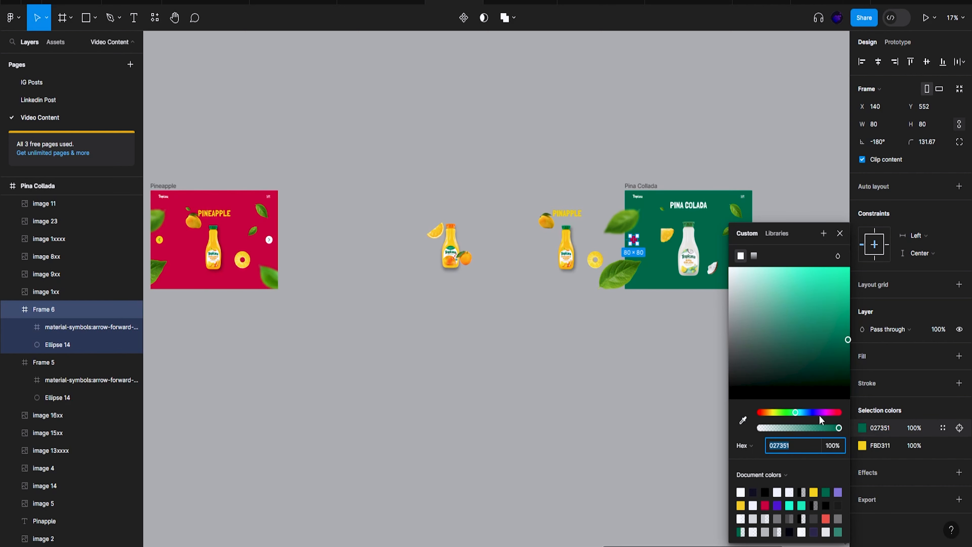
{"action": "left_click", "coordinate": [744, 421]}
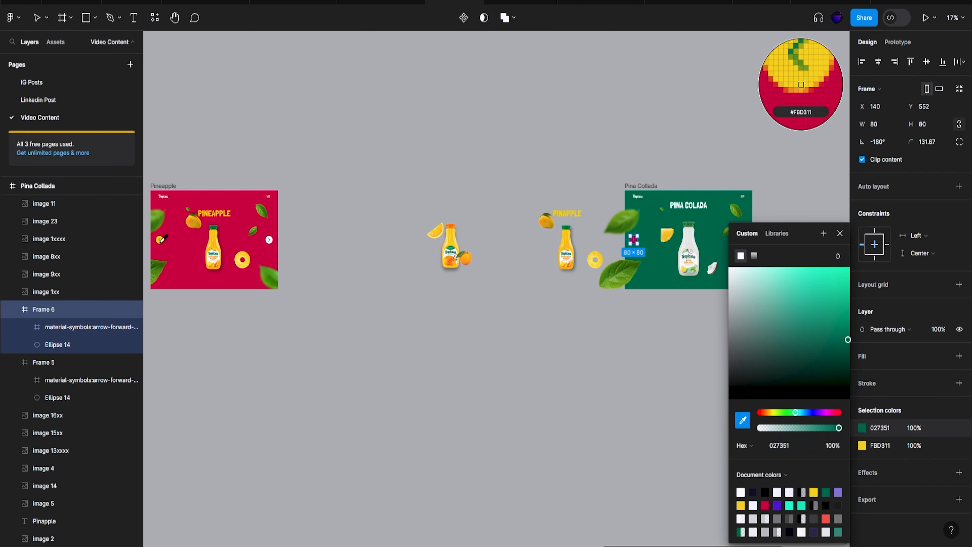
{"action": "left_click", "coordinate": [159, 239]}
{"action": "scroll", "coordinate": [603, 330], "scroll_direction": "right", "scroll_amount": 3}
{"action": "left_click", "coordinate": [604, 330]}
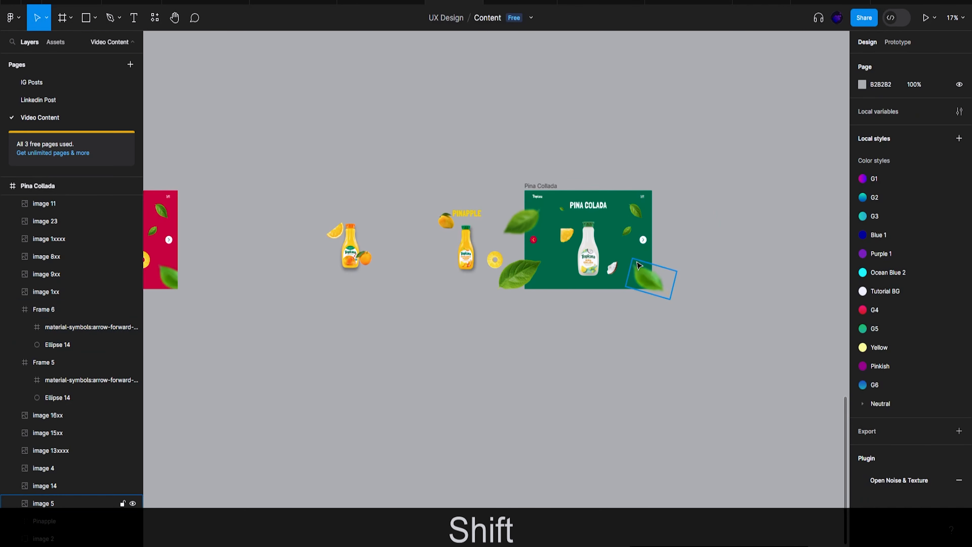
Recolour the Pina Colada frame's right arrow button with a white FFFFFF chevron and a circle in the background green 027351
{"action": "scroll", "coordinate": [640, 260], "scroll_direction": "up", "scroll_amount": 5}
{"action": "left_click", "coordinate": [650, 213]}
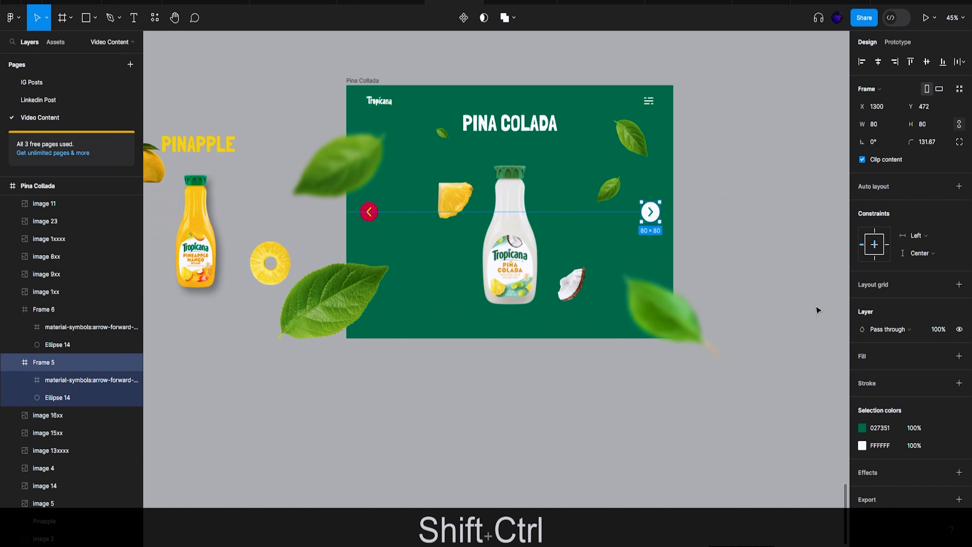
{"action": "left_click", "coordinate": [862, 428]}
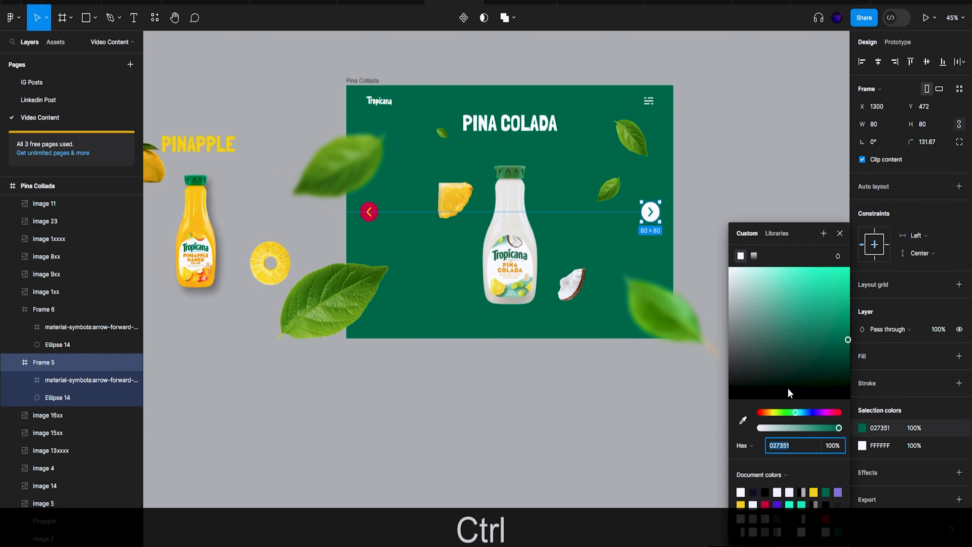
{"action": "scroll", "coordinate": [643, 281], "scroll_direction": "down", "scroll_amount": 5}
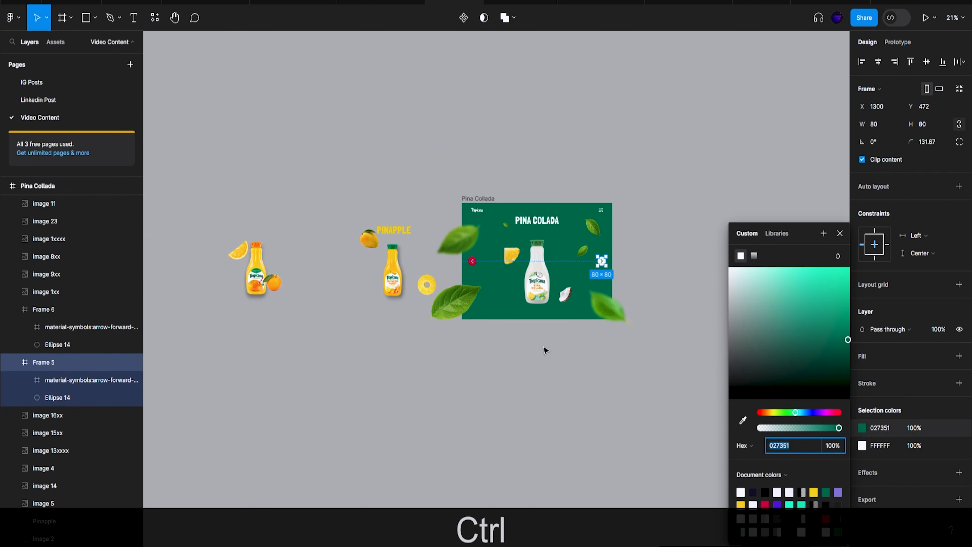
{"action": "left_click", "coordinate": [863, 446]}
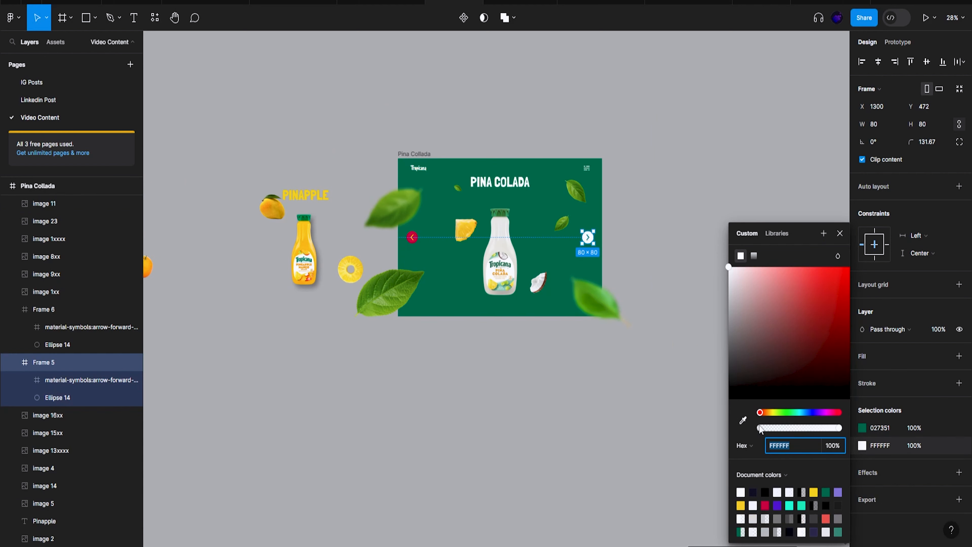
{"action": "left_click", "coordinate": [744, 420]}
{"action": "left_click", "coordinate": [545, 236]}
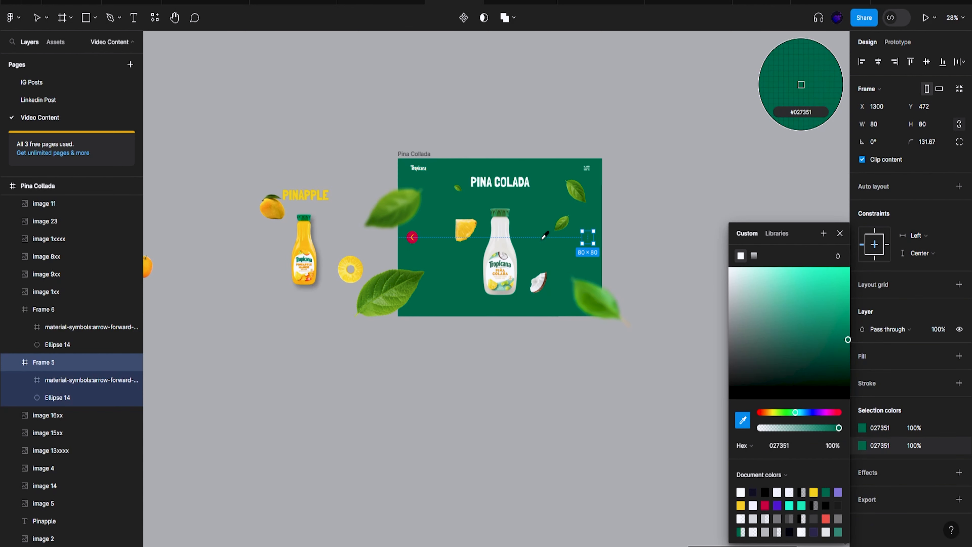
{"action": "left_click", "coordinate": [643, 203]}
{"action": "left_click", "coordinate": [593, 242]}
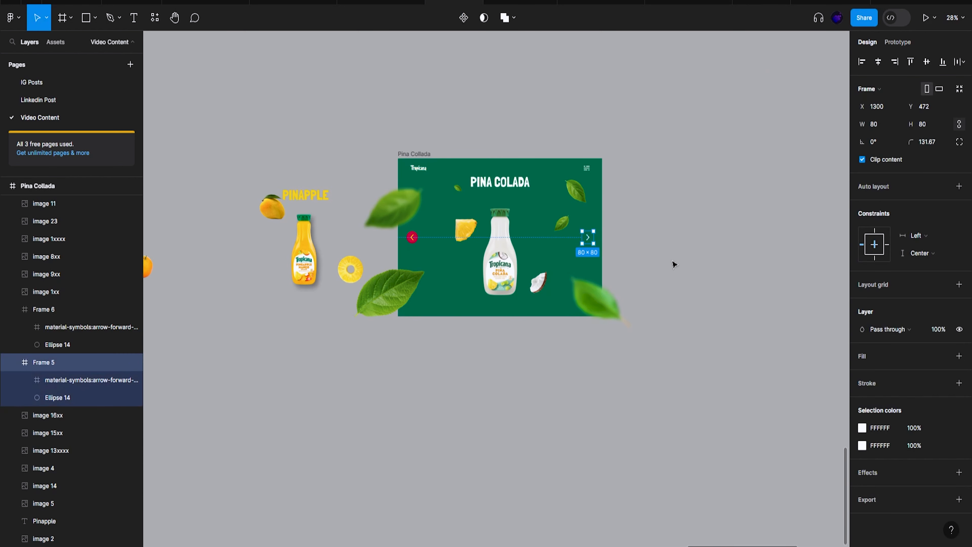
Turn on Clip content for the Pina Colada frame
{"action": "left_click", "coordinate": [658, 263]}
{"action": "scroll", "coordinate": [634, 264], "scroll_direction": "up", "scroll_amount": 2}
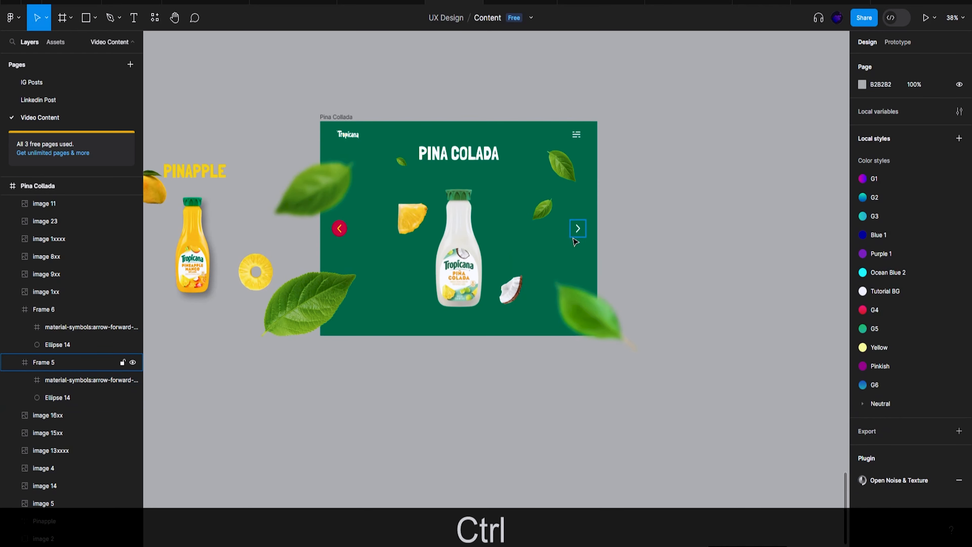
{"action": "left_click", "coordinate": [546, 119]}
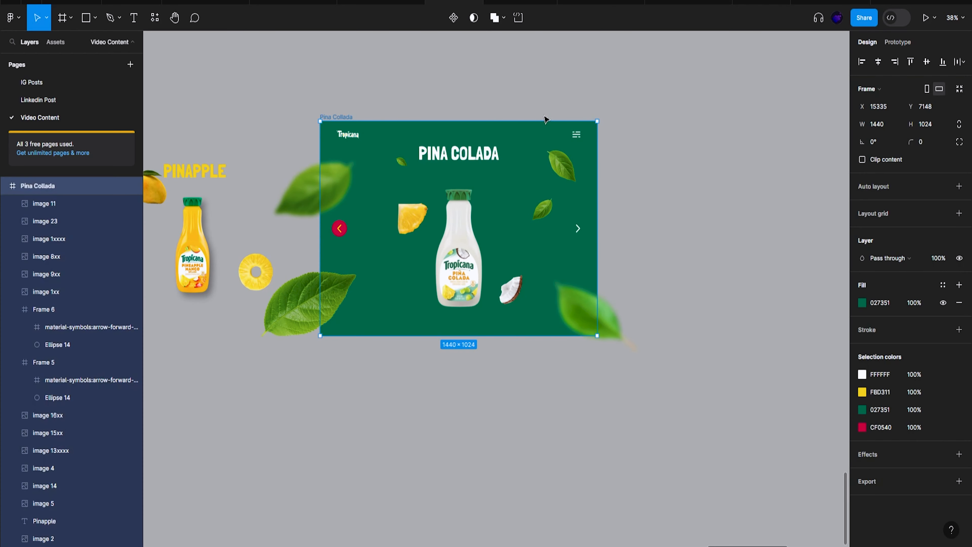
{"action": "left_click", "coordinate": [864, 160]}
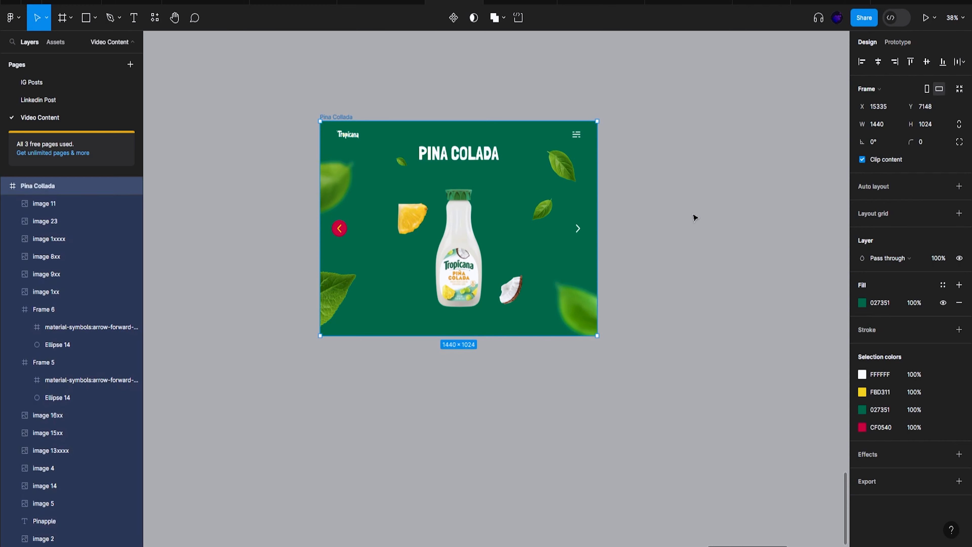
Turn off Clip content for the Orange frame to expose its off-frame pineapple products
{"action": "scroll", "coordinate": [694, 215], "scroll_direction": "down", "scroll_amount": 6}
{"action": "scroll", "coordinate": [445, 205], "scroll_direction": "up", "scroll_amount": 5}
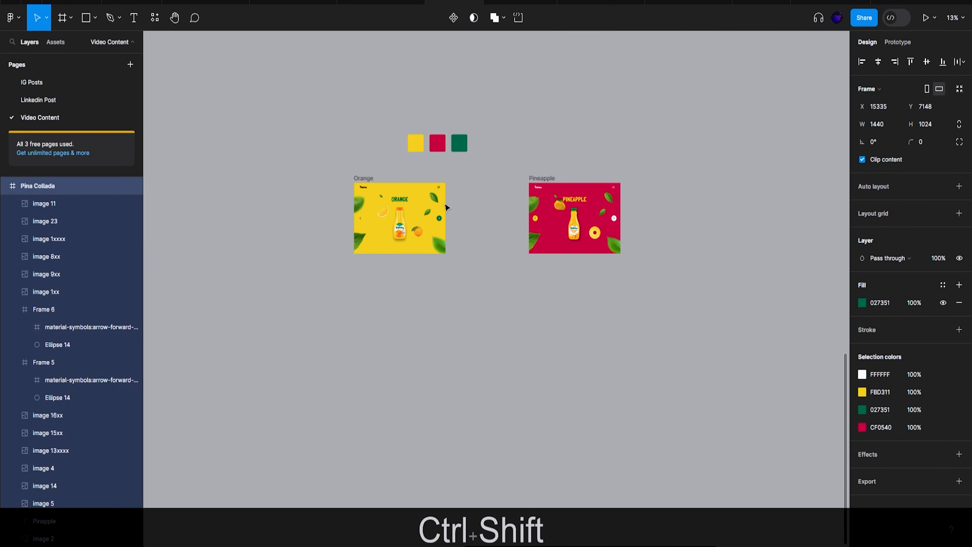
{"action": "left_click", "coordinate": [314, 161], "text": "ctrl"}
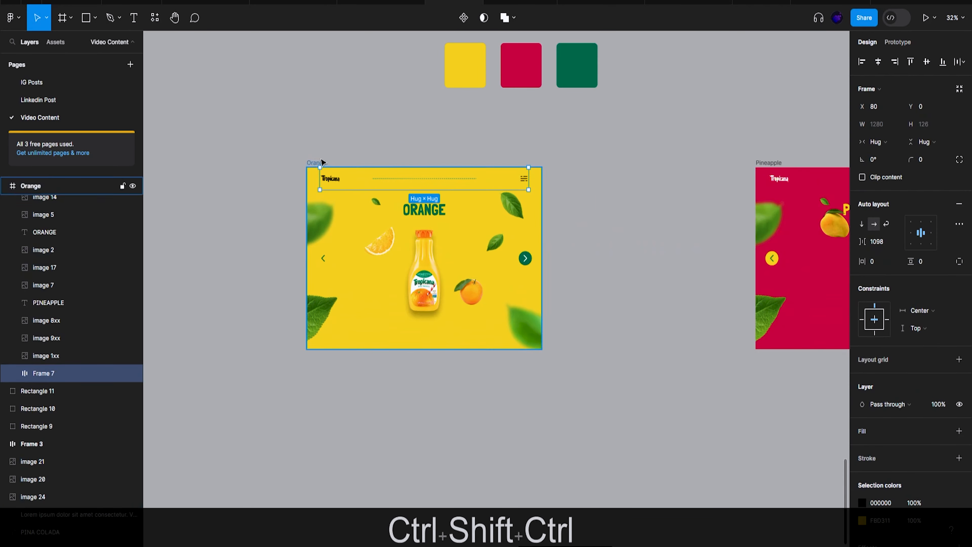
{"action": "left_click", "coordinate": [314, 162]}
{"action": "scroll", "coordinate": [309, 153], "scroll_direction": "down", "scroll_amount": 3}
{"action": "left_click", "coordinate": [369, 182], "text": "ctrl"}
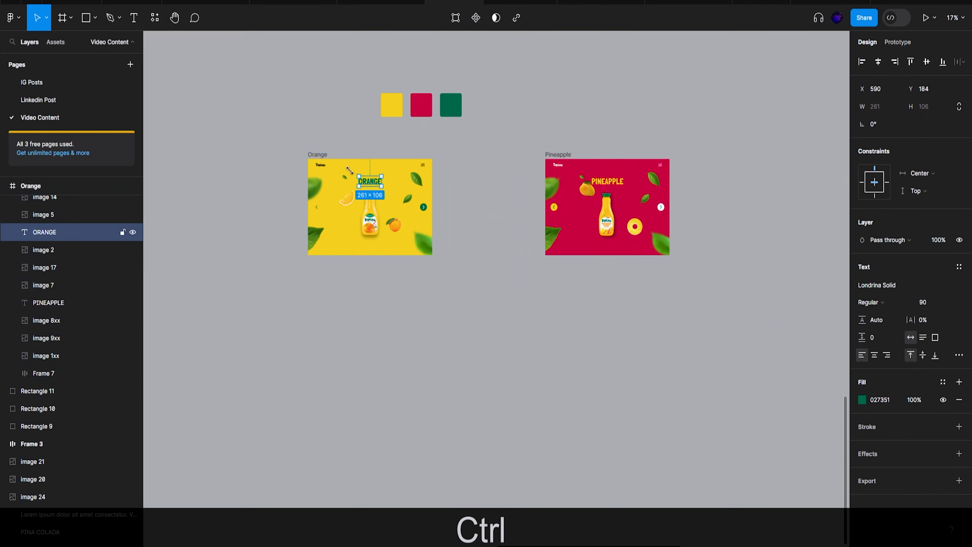
{"action": "left_click", "coordinate": [317, 155]}
{"action": "left_click", "coordinate": [891, 161]}
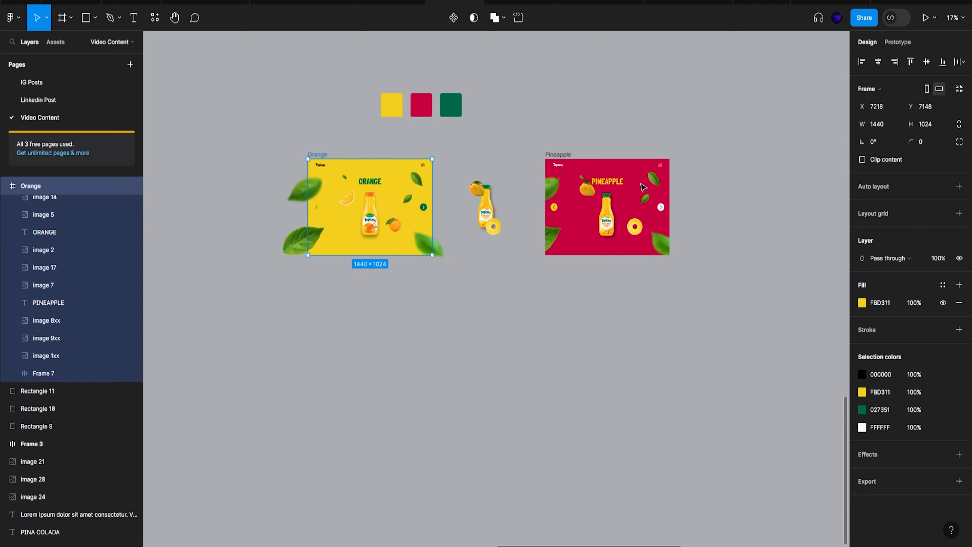
Copy the PINEAPPLE title from the Pineapple frame into the Orange frame and move it over the off-frame pineapple bottle at X 9097, Y 7332
{"action": "left_click", "coordinate": [613, 183]}
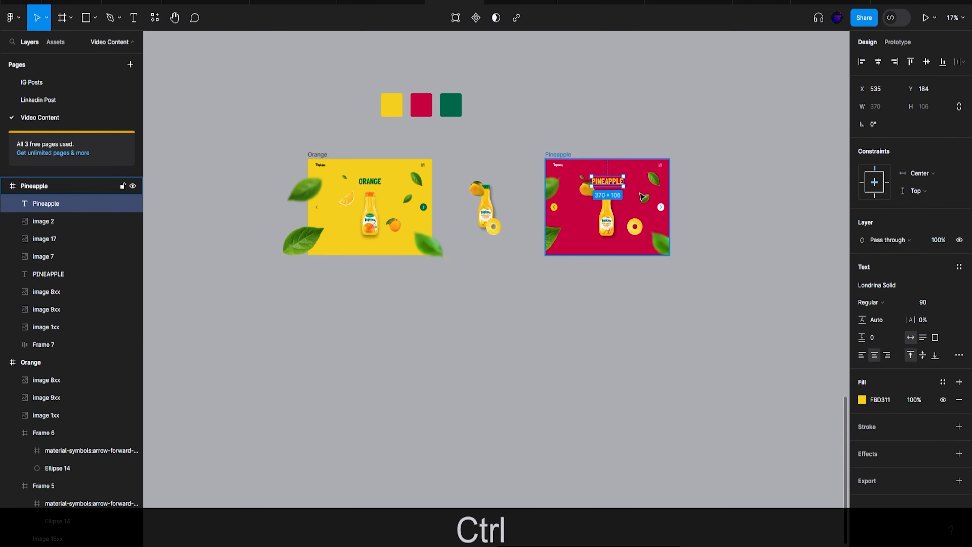
{"action": "key", "text": "ctrl+c"}
{"action": "key", "text": "ctrl+c"}
{"action": "key", "text": "ctrl+c"}
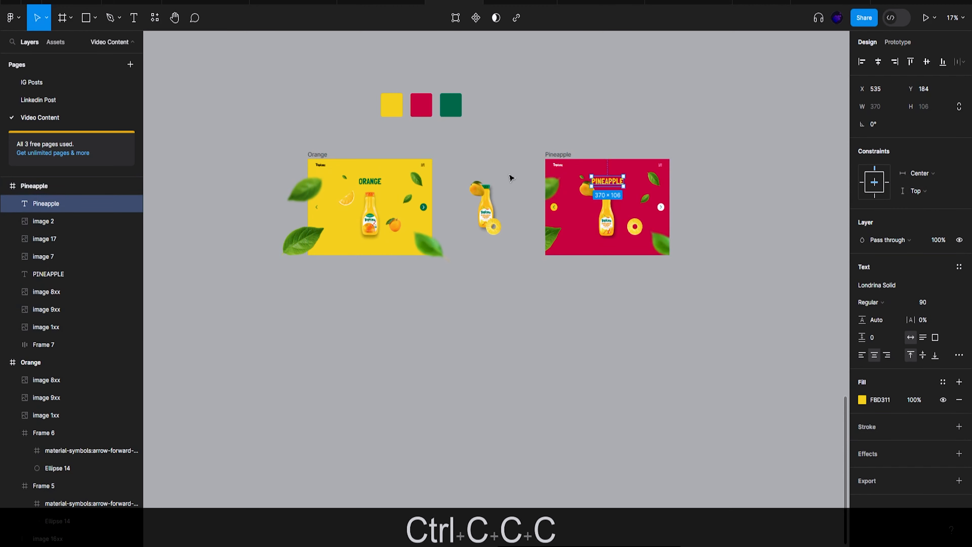
{"action": "scroll", "coordinate": [494, 183], "scroll_direction": "up", "scroll_amount": 5}
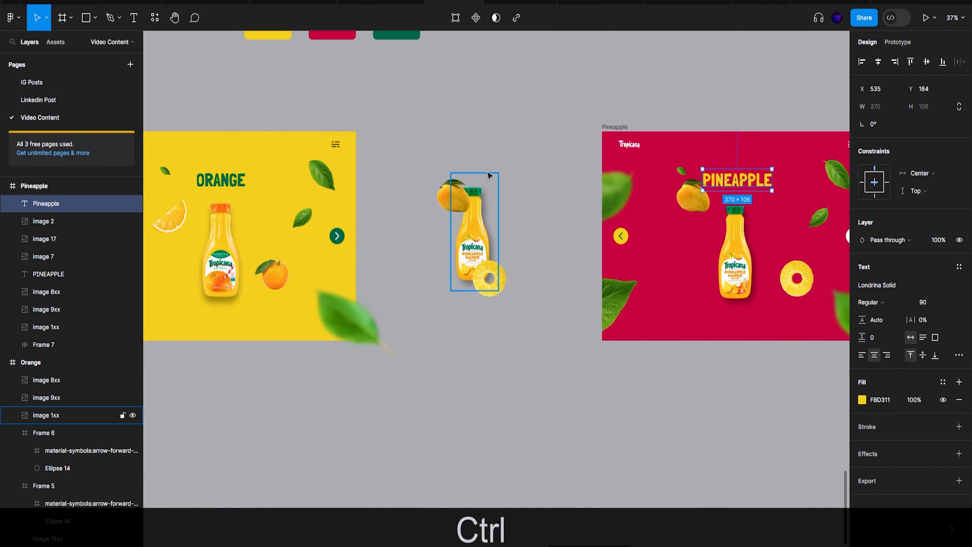
{"action": "scroll", "coordinate": [215, 146], "scroll_direction": "left", "scroll_amount": 3}
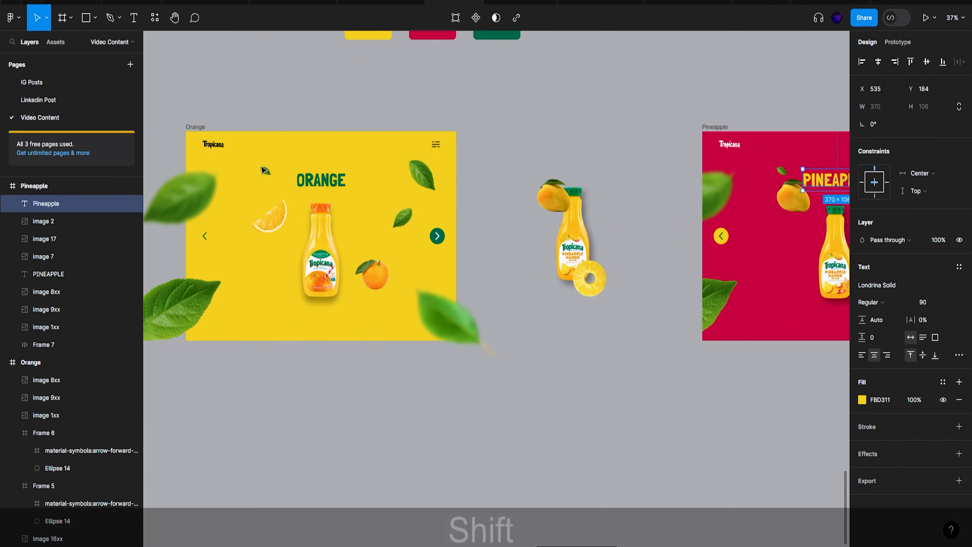
{"action": "left_click", "coordinate": [204, 132]}
{"action": "key", "text": "ctrl+v"}
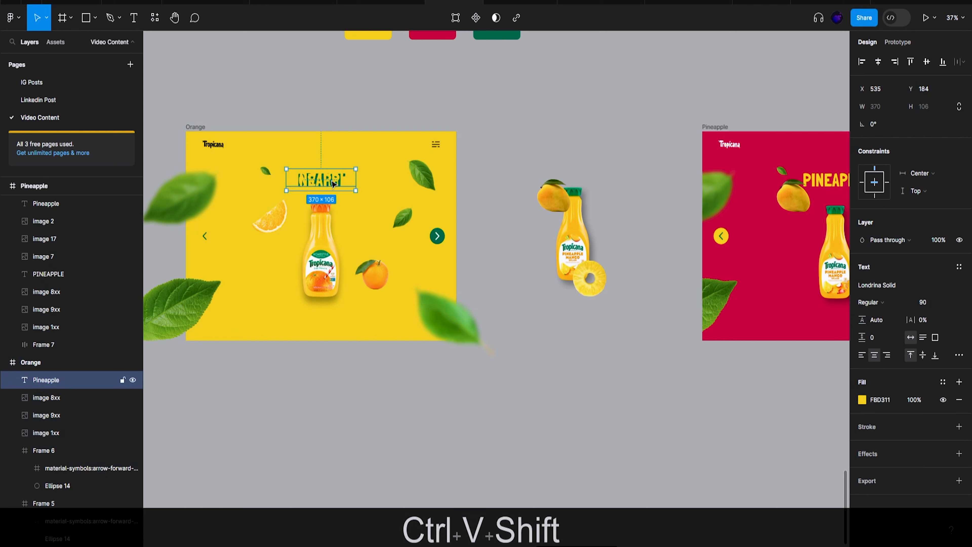
{"action": "left_click_drag", "start_coordinate": [333, 184], "coordinate": [573, 184]}
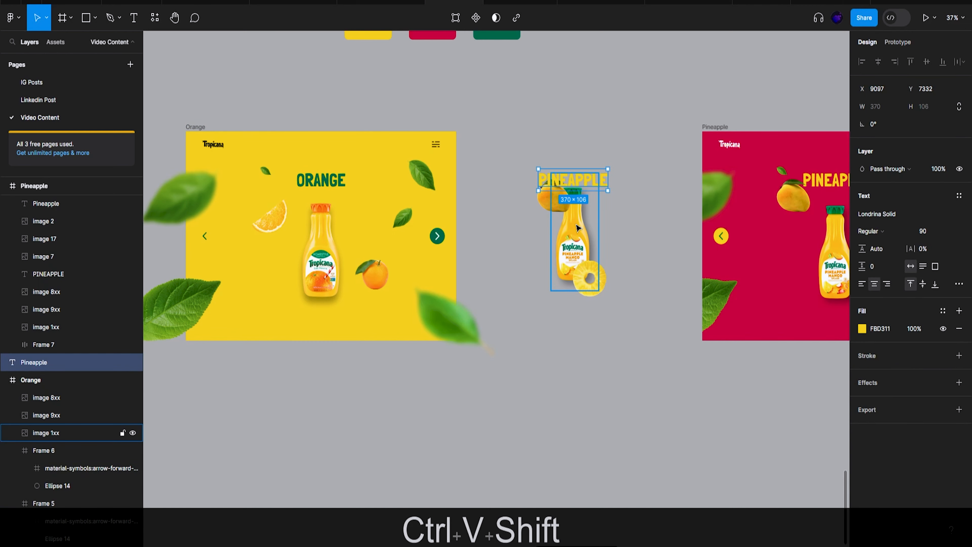
Lower the off-frame pineapple bottle beside the Orange frame and align its vertical centre with the orange bottle at Y 287
{"action": "scroll", "coordinate": [578, 230], "scroll_direction": "right", "scroll_amount": 5}
{"action": "left_click", "coordinate": [575, 241]}
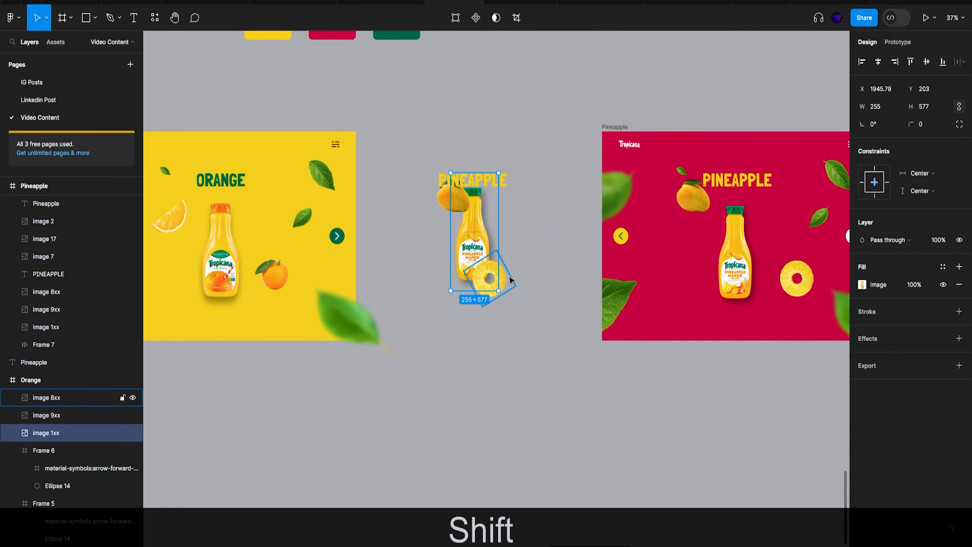
{"action": "left_click_drag", "start_coordinate": [507, 286], "coordinate": [747, 276]}
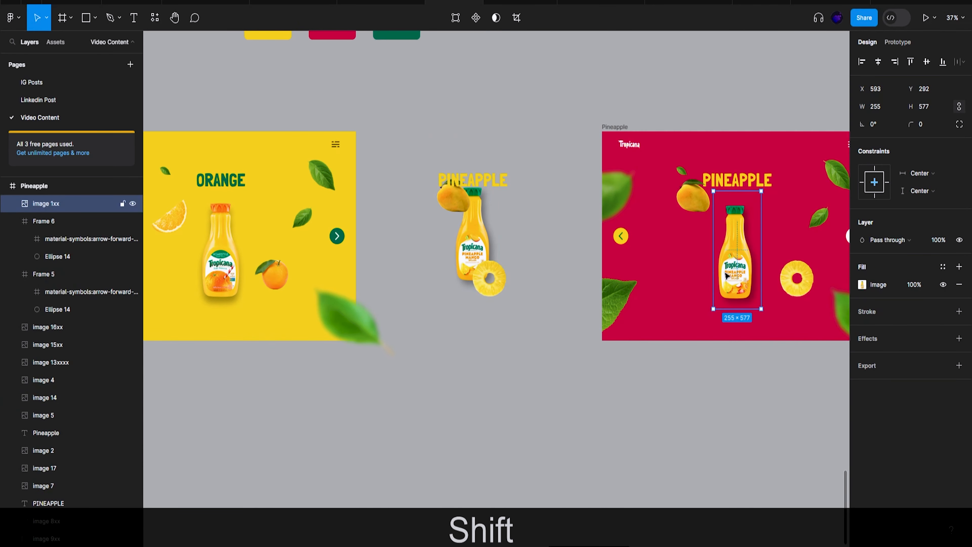
{"action": "left_click", "coordinate": [474, 249]}
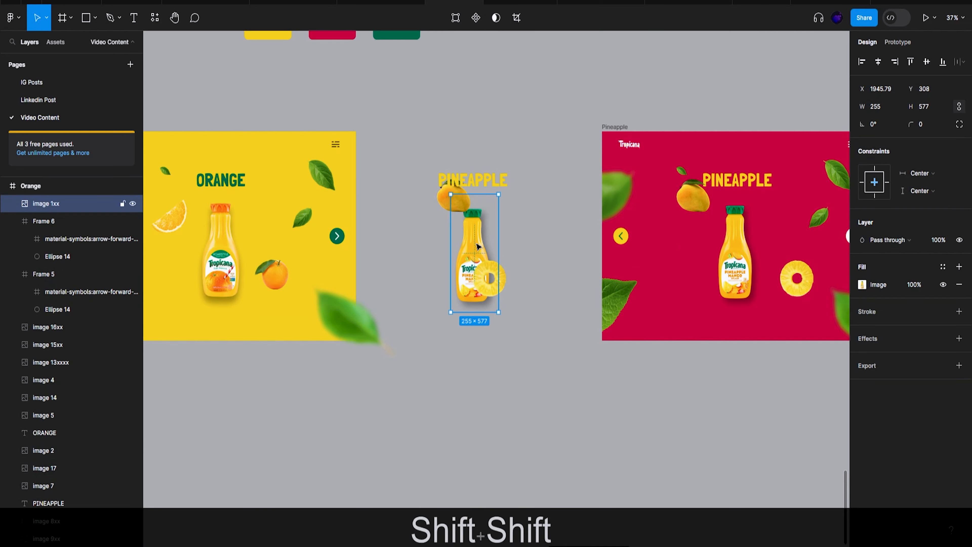
{"action": "left_click", "coordinate": [237, 247], "text": "shift"}
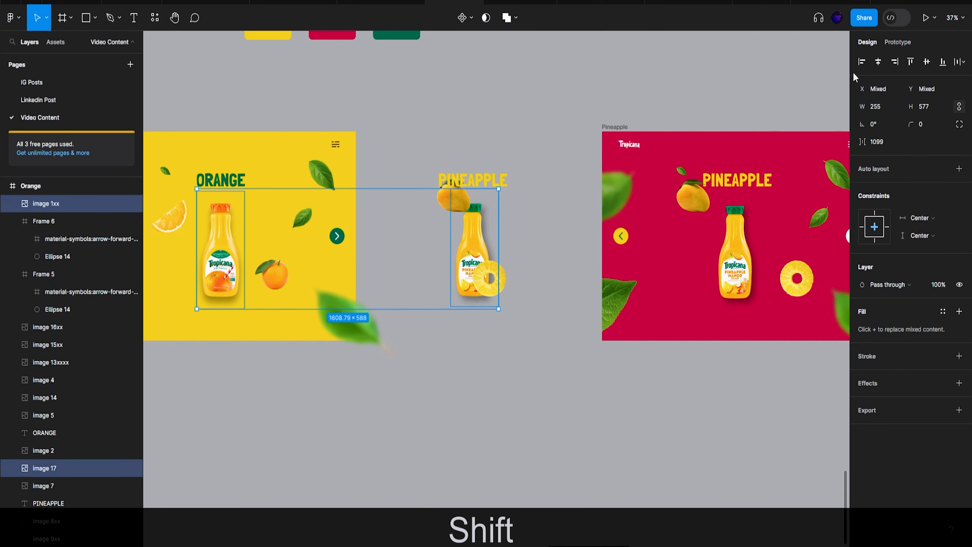
{"action": "left_click", "coordinate": [927, 62]}
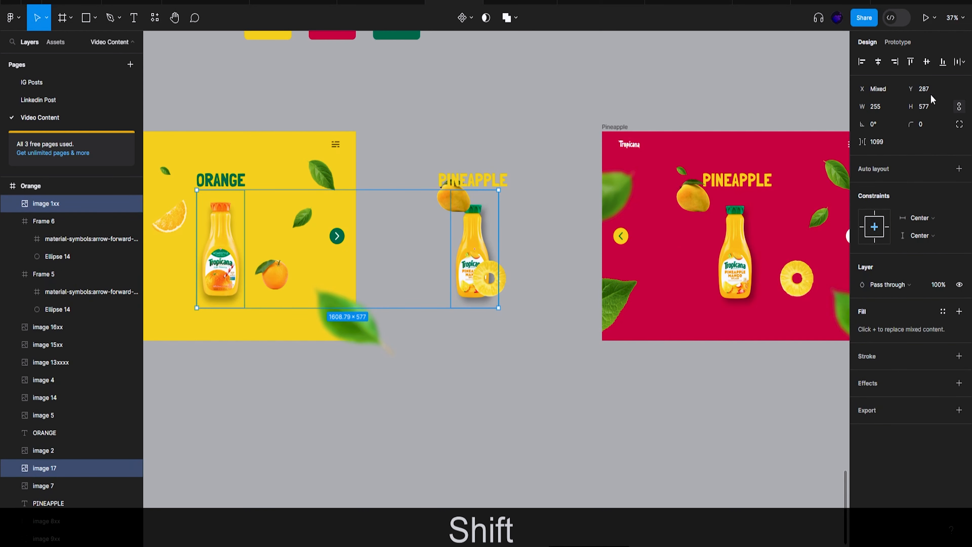
{"action": "left_click", "coordinate": [927, 62], "text": "shift"}
{"action": "key", "text": "ctrl+z"}
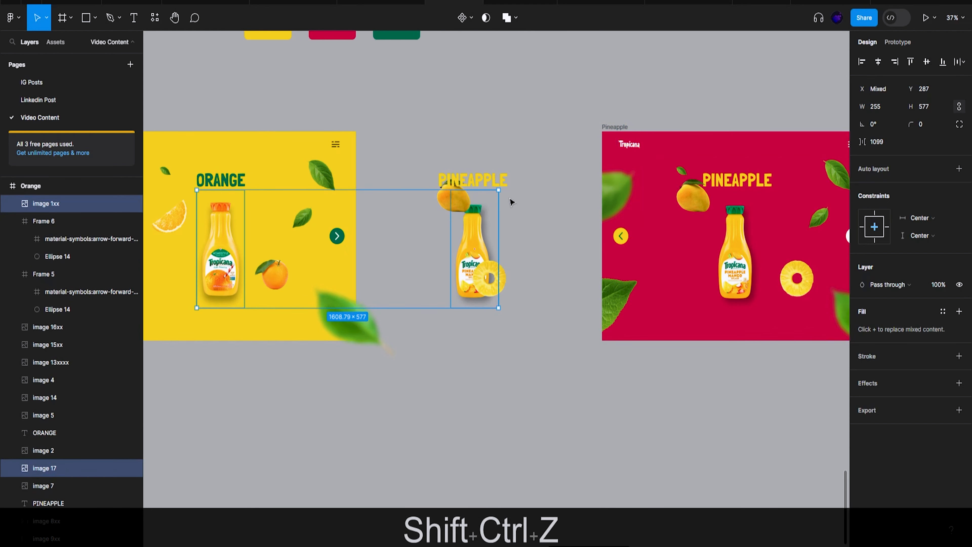
Nudge the orange bottle and the off-frame pineapple bottle down 5 px to Y 292, matching the Pineapple frame's bottle
{"action": "left_click", "coordinate": [222, 229], "text": "shift"}
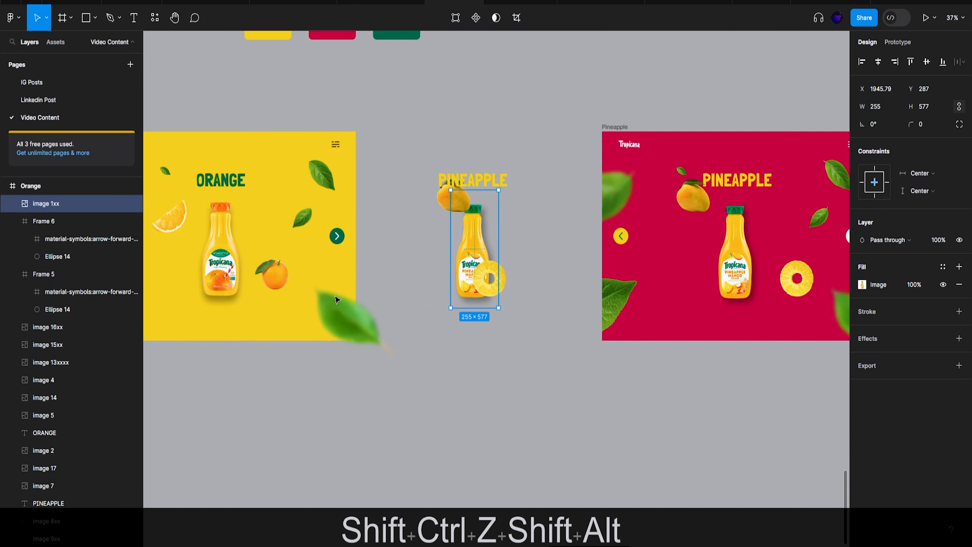
{"action": "left_click", "coordinate": [718, 257]}
{"action": "left_click", "coordinate": [473, 249]}
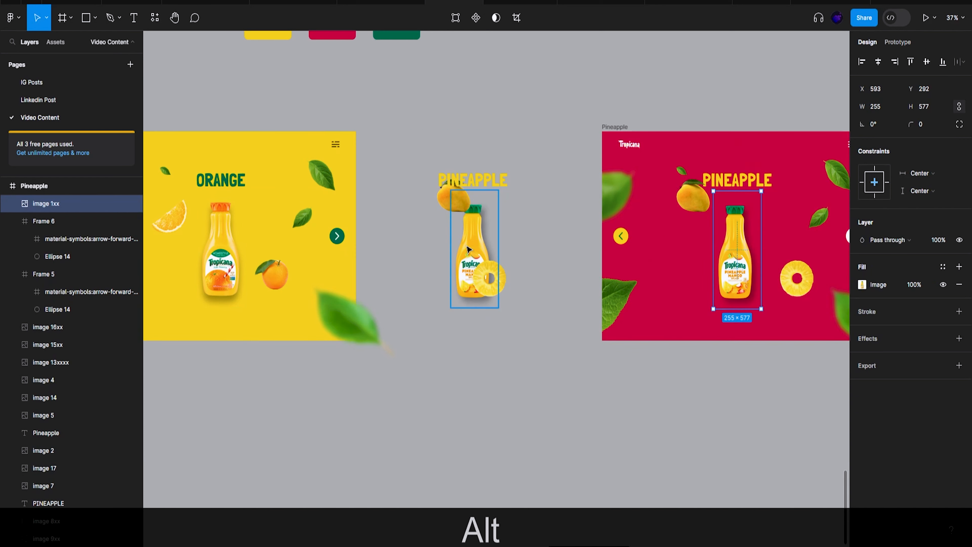
{"action": "left_click", "coordinate": [221, 265], "text": "shift"}
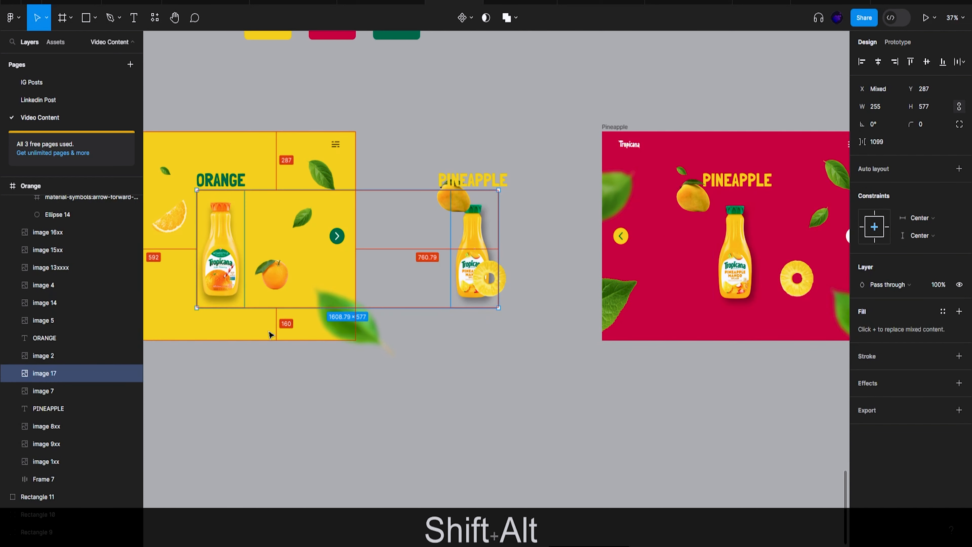
{"action": "key", "text": "alt+shift"}
{"action": "key", "text": "Down"}
{"action": "key", "text": "Down"}
{"action": "key", "text": "Down"}
{"action": "key", "text": "Down"}
{"action": "key", "text": "Down"}
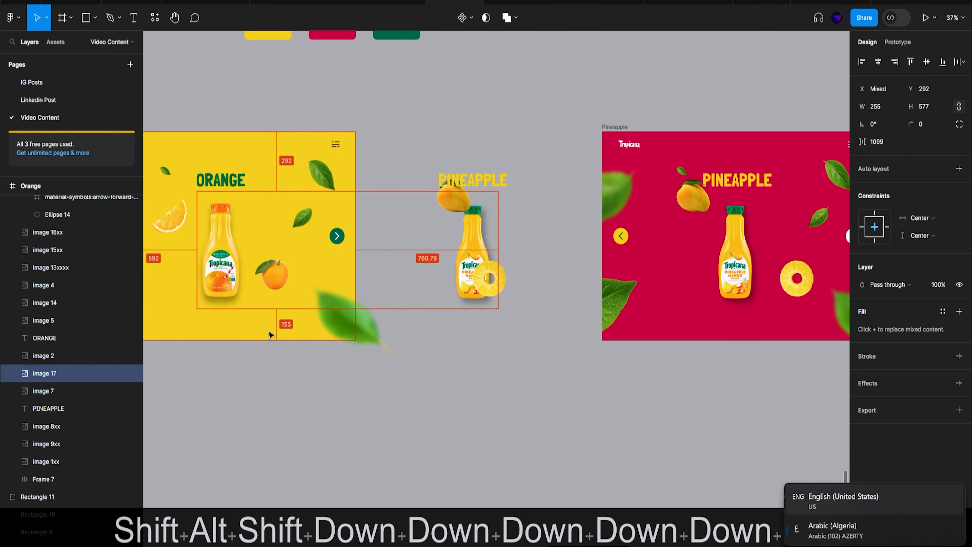
{"action": "key", "text": "shift"}
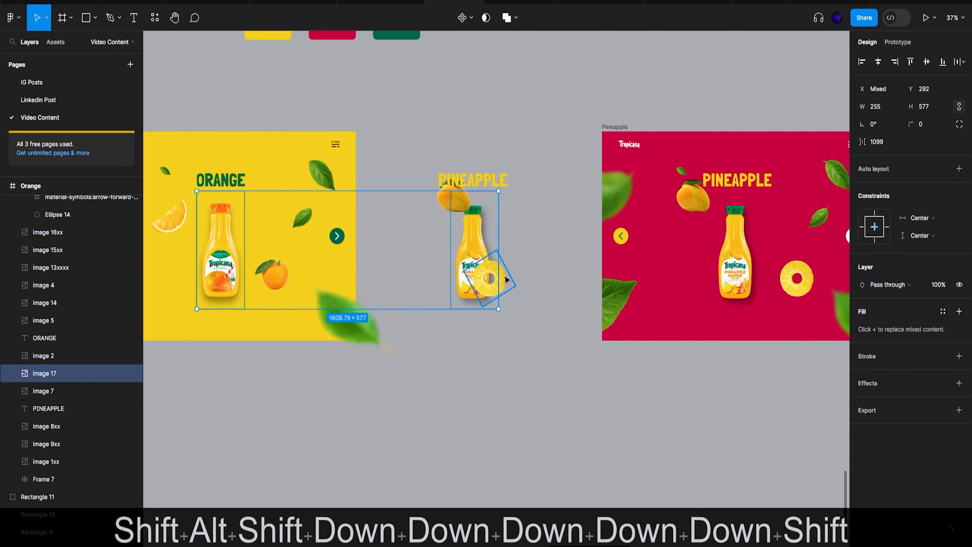
{"action": "left_click", "coordinate": [487, 181]}
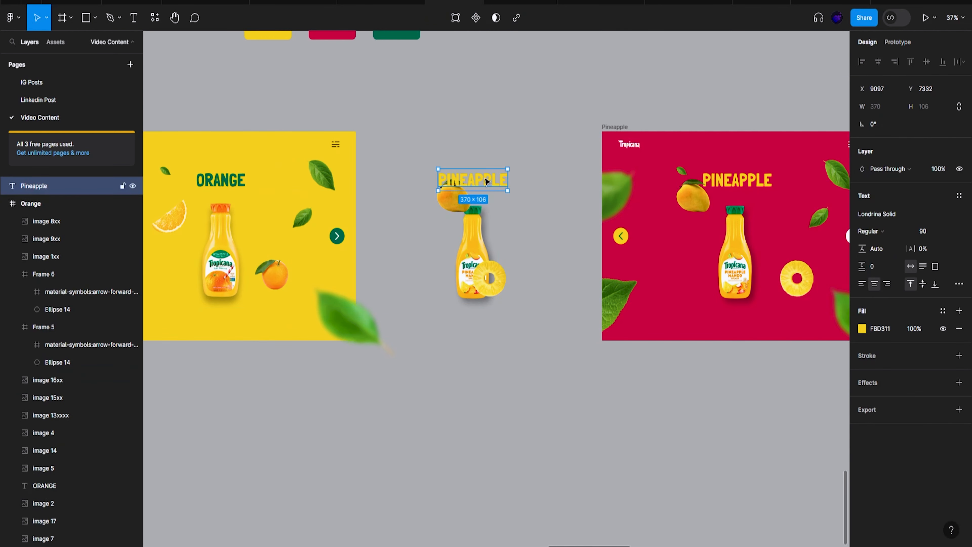
{"action": "left_click", "coordinate": [219, 184], "text": "shift"}
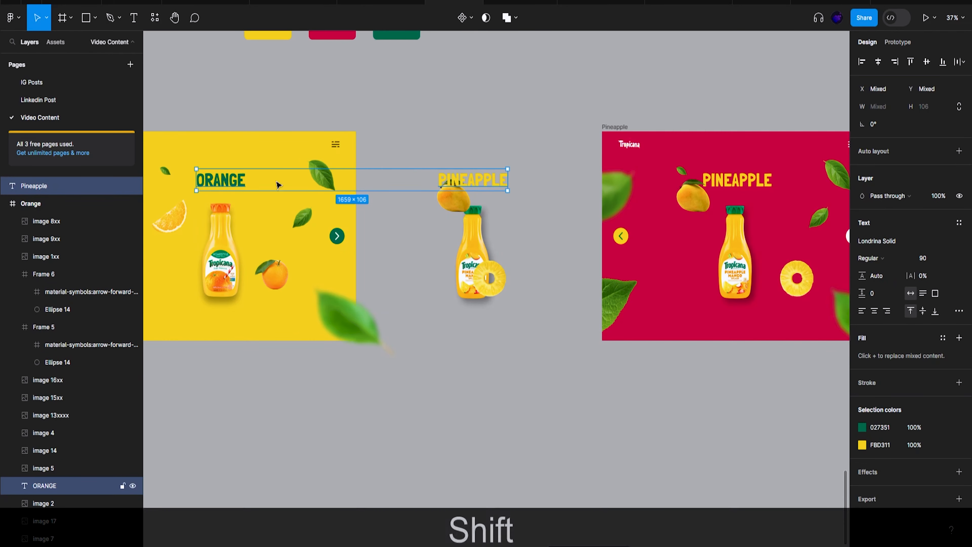
{"action": "left_click", "coordinate": [503, 140]}
{"action": "scroll", "coordinate": [419, 184], "scroll_direction": "down", "scroll_amount": 5}
{"action": "left_click", "coordinate": [231, 146]}
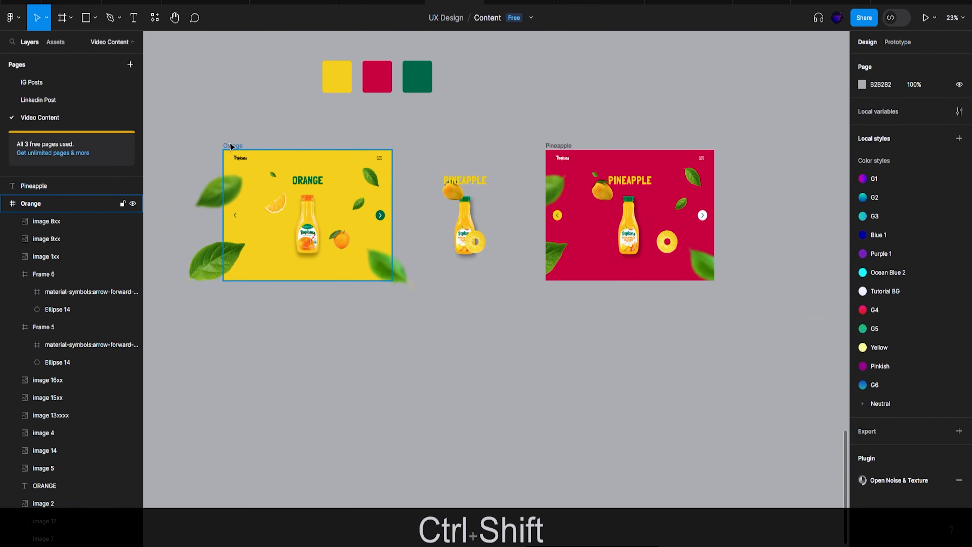
{"action": "left_click", "coordinate": [231, 146]}
{"action": "left_click", "coordinate": [862, 159]}
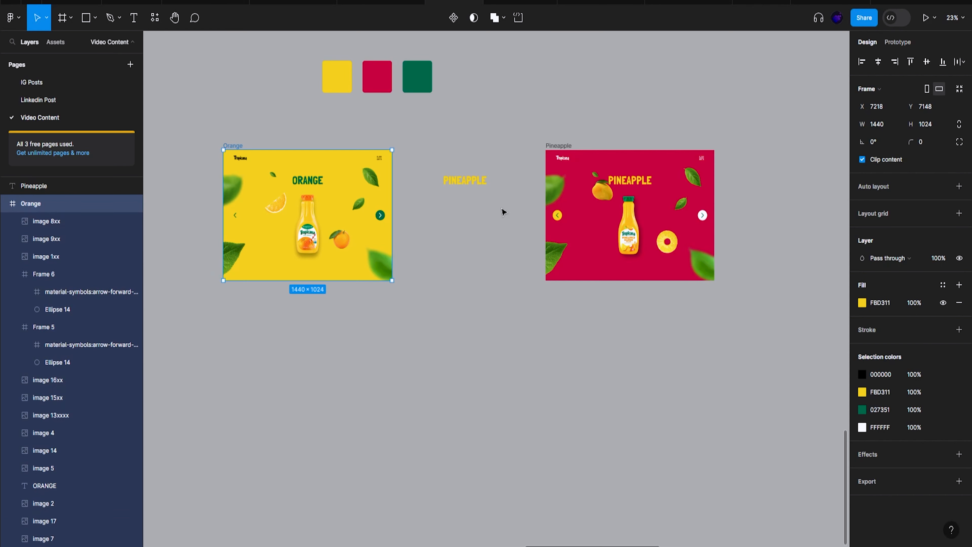
{"action": "scroll", "coordinate": [501, 211], "scroll_direction": "right", "scroll_amount": 4}
{"action": "scroll", "coordinate": [343, 184], "scroll_direction": "left", "scroll_amount": 4}
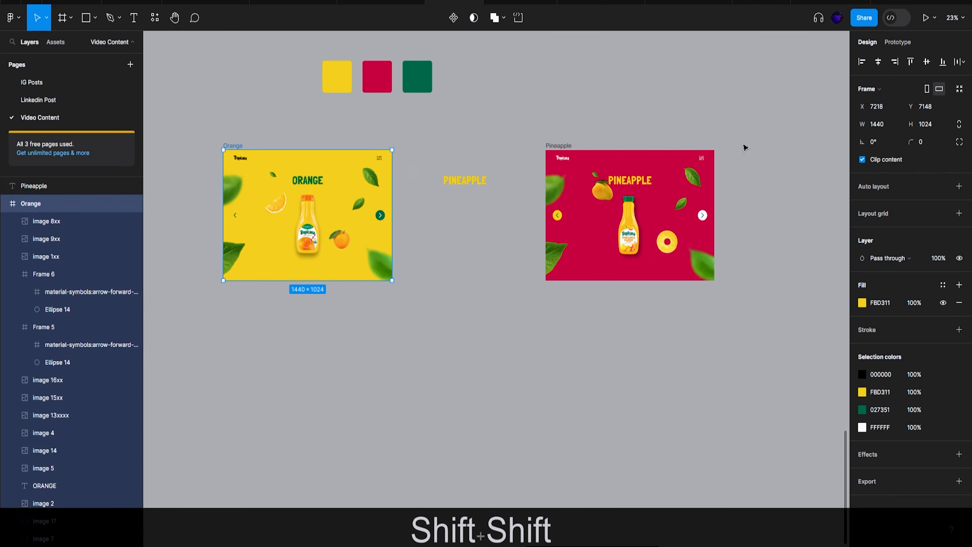
{"action": "left_click", "coordinate": [883, 164]}
Nest the PINEAPPLE title layer inside the Orange frame and turn on Clip content for that frame
{"action": "left_click", "coordinate": [472, 186]}
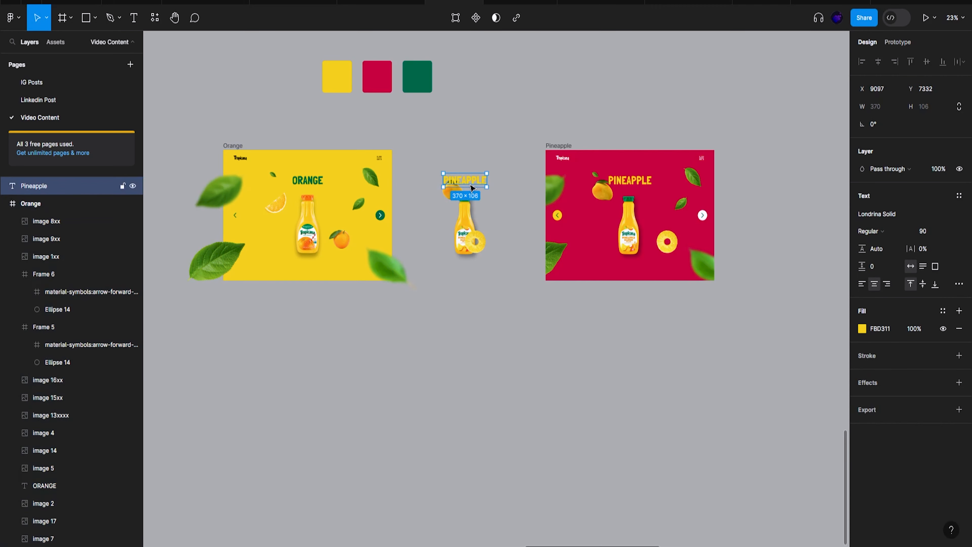
{"action": "left_click_drag", "start_coordinate": [52, 192], "coordinate": [54, 214]}
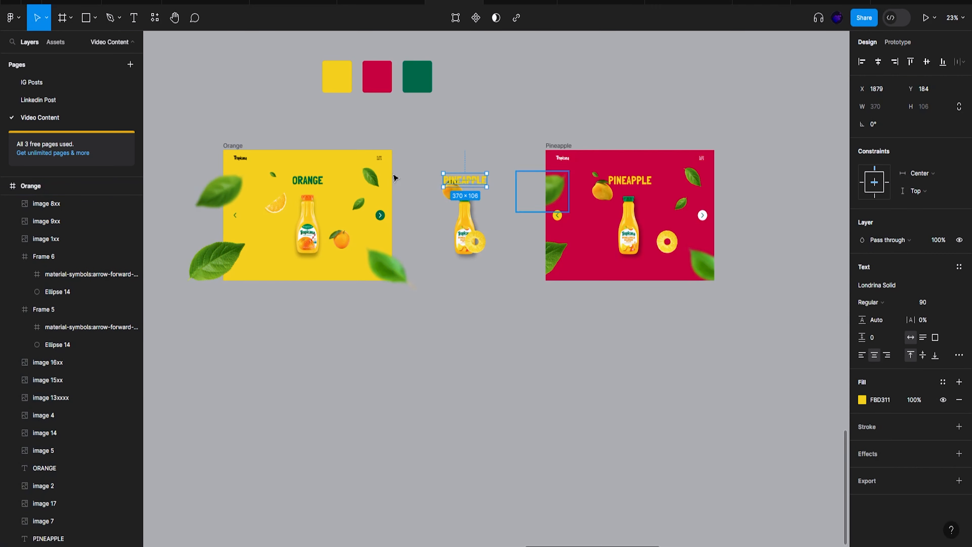
{"action": "left_click", "coordinate": [232, 146]}
{"action": "left_click", "coordinate": [884, 160]}
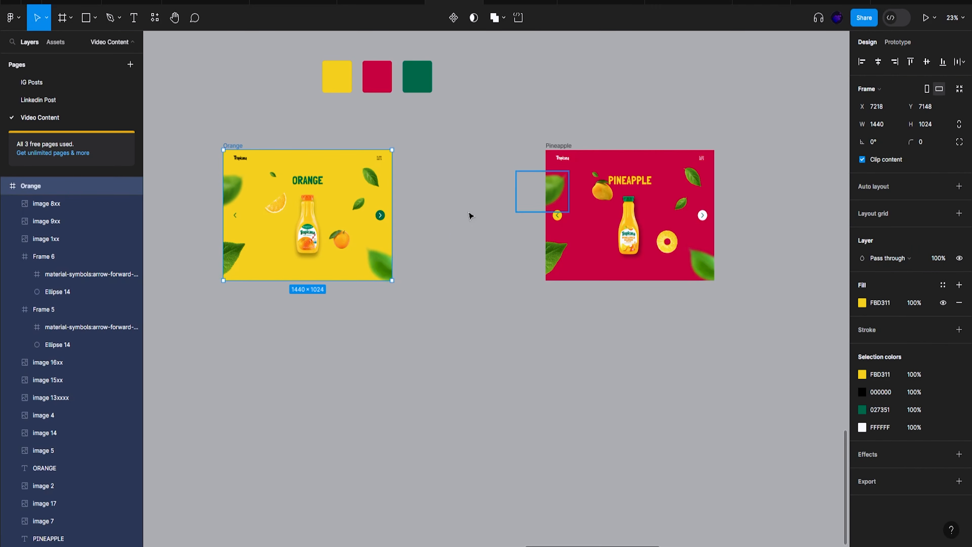
Turn off Clip content for the Pineapple frame to expose its off-frame products
{"action": "scroll", "coordinate": [471, 217], "scroll_direction": "right", "scroll_amount": 2}
{"action": "left_click", "coordinate": [456, 147]}
{"action": "scroll", "coordinate": [511, 189], "scroll_direction": "right", "scroll_amount": 2}
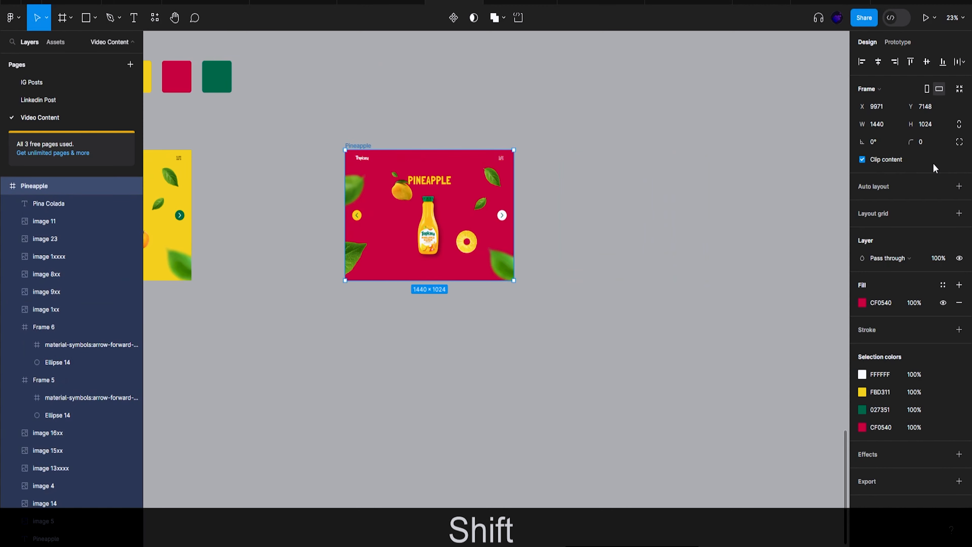
{"action": "left_click", "coordinate": [883, 161]}
Copy the ORANGE title from the Orange frame into the Pineapple frame and centre it horizontally over the off-frame orange bottle
{"action": "scroll", "coordinate": [471, 214], "scroll_direction": "left", "scroll_amount": 2}
{"action": "left_click", "coordinate": [598, 184]}
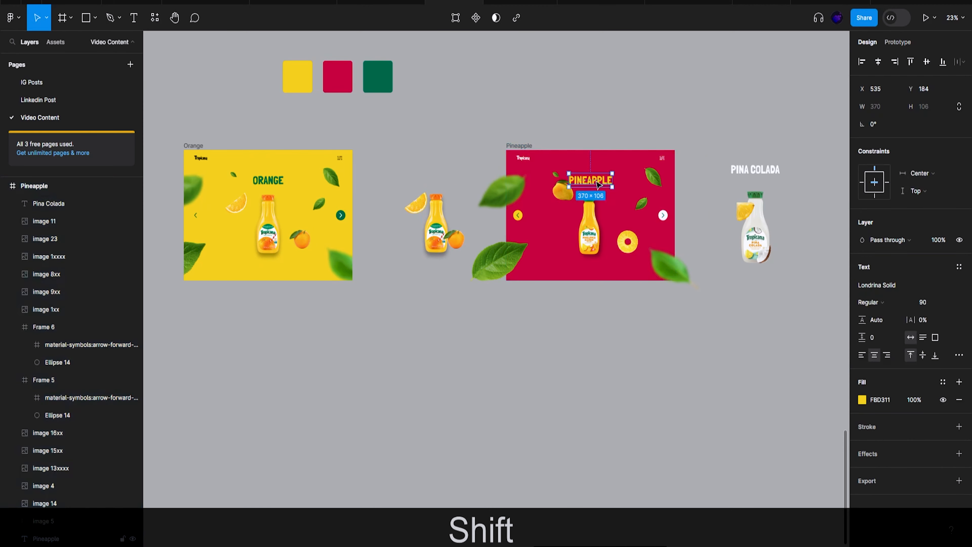
{"action": "left_click", "coordinate": [263, 185]}
{"action": "key", "text": "ctrl+c"}
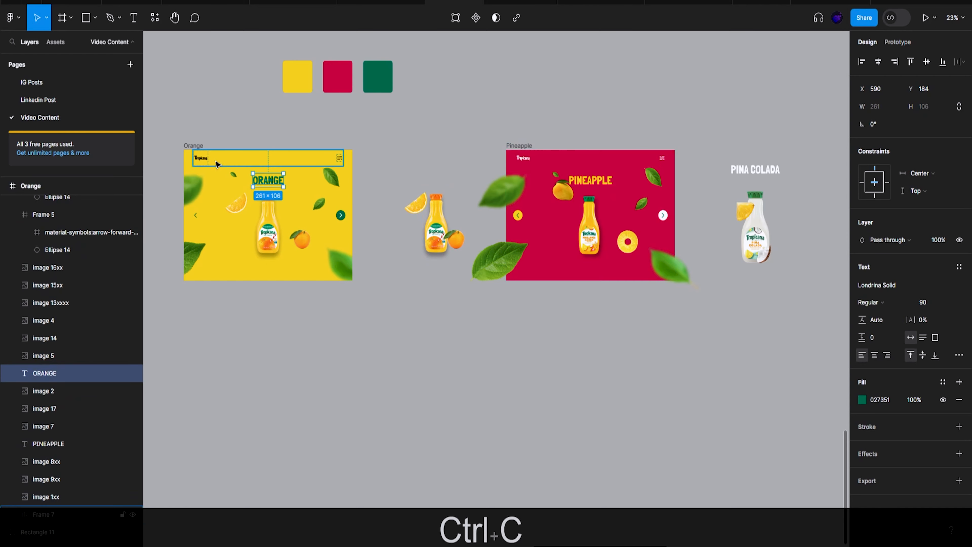
{"action": "left_click", "coordinate": [199, 150]}
{"action": "left_click", "coordinate": [584, 156]}
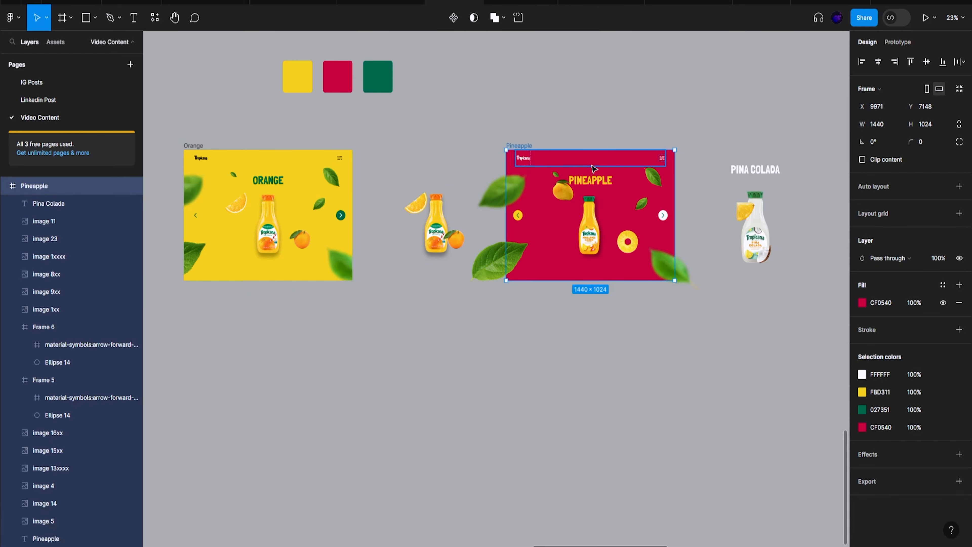
{"action": "key", "text": "ctrl+v"}
{"action": "scroll", "coordinate": [620, 189], "scroll_direction": "up", "scroll_amount": 5}
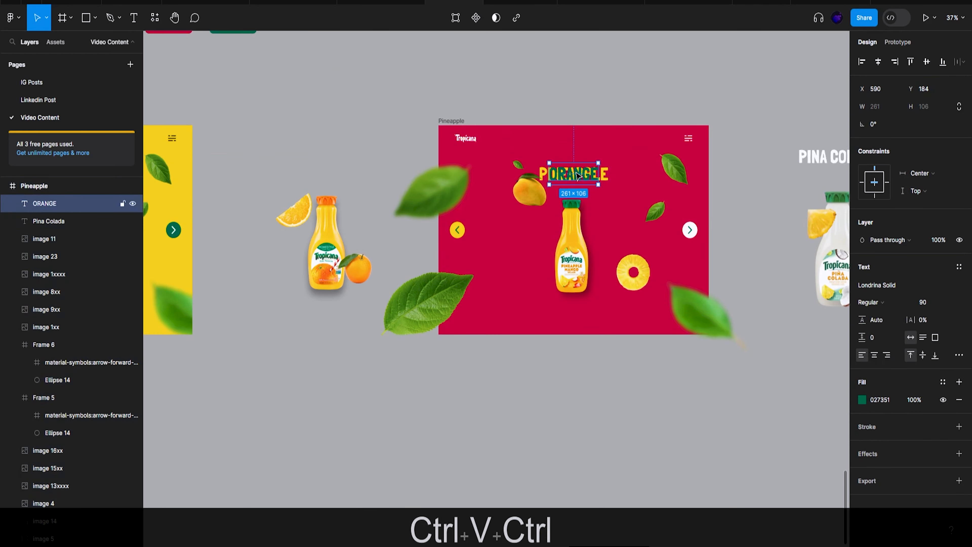
{"action": "left_click_drag", "start_coordinate": [581, 177], "coordinate": [331, 178]}
{"action": "left_click", "coordinate": [326, 245], "text": "shift"}
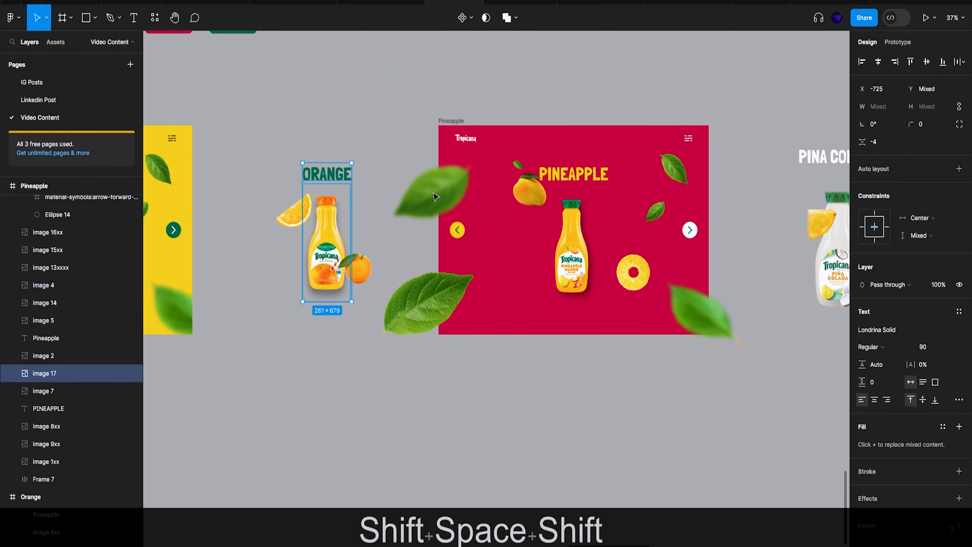
{"action": "left_click", "coordinate": [878, 62]}
Turn on Clip content for the Pineapple frame to hide its off-frame products
{"action": "left_click", "coordinate": [352, 121]}
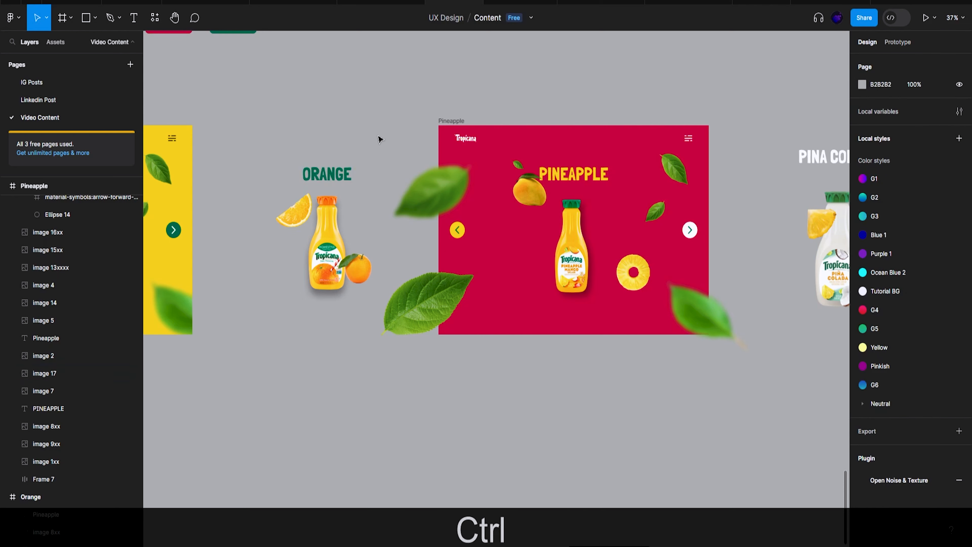
{"action": "scroll", "coordinate": [380, 137], "scroll_direction": "down", "scroll_amount": 3}
{"action": "left_click", "coordinate": [425, 125]}
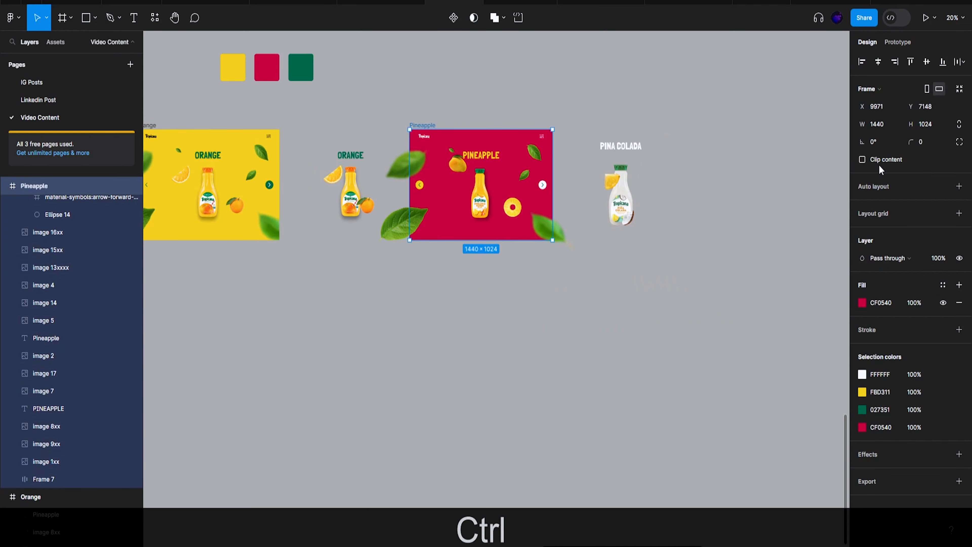
{"action": "left_click", "coordinate": [880, 166]}
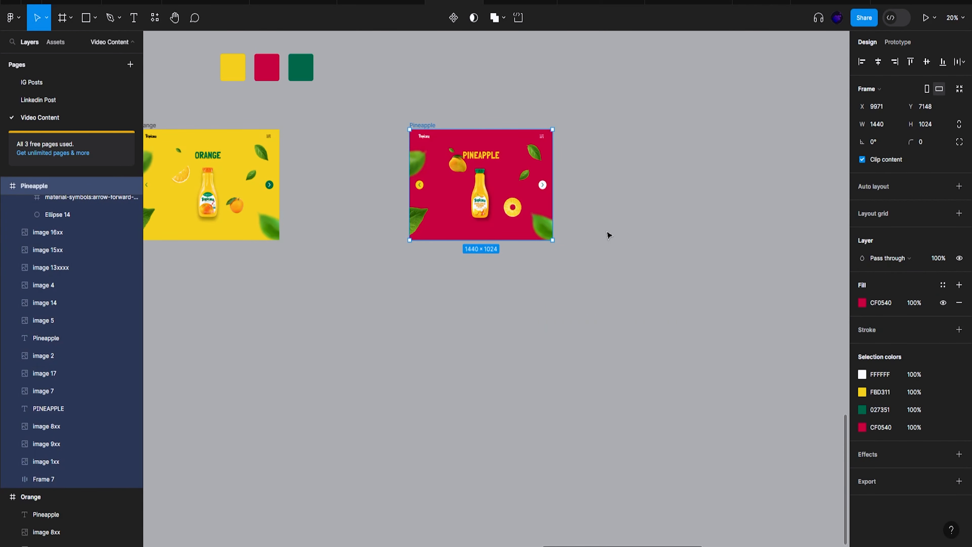
Move the Orange frame to X 7651 and the Pina Collada frame to X 12249, closer to the Pineapple frame
{"action": "scroll", "coordinate": [620, 275], "scroll_direction": "up", "scroll_amount": 2}
{"action": "scroll", "coordinate": [621, 229], "scroll_direction": "down", "scroll_amount": 3}
{"action": "scroll", "coordinate": [617, 226], "scroll_direction": "right", "scroll_amount": 3}
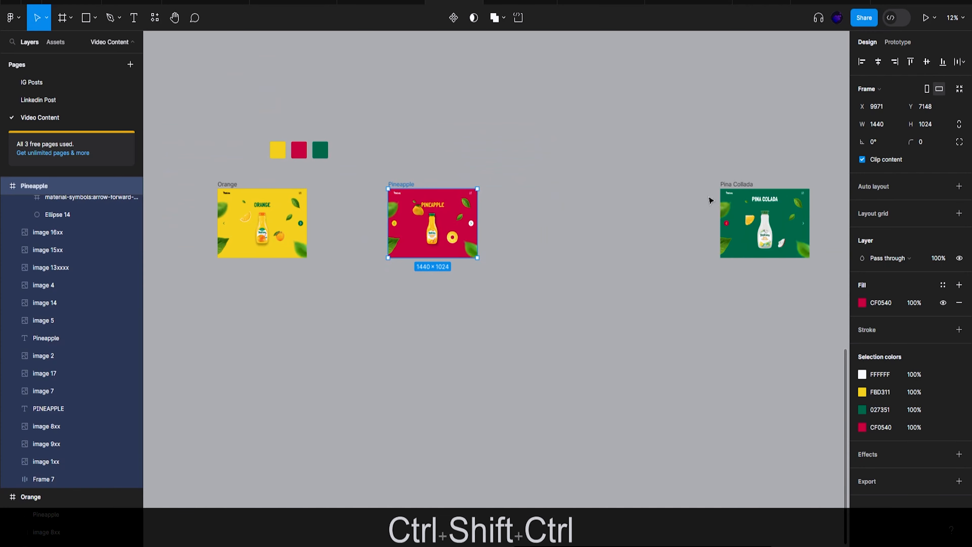
{"action": "left_click_drag", "start_coordinate": [723, 203], "coordinate": [551, 203]}
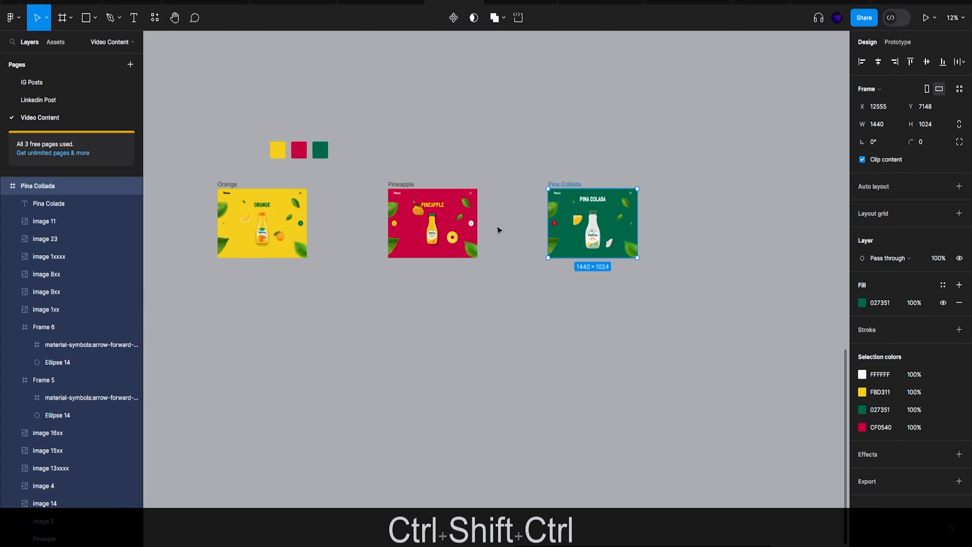
{"action": "scroll", "coordinate": [499, 230], "scroll_direction": "left", "scroll_amount": 2}
{"action": "scroll", "coordinate": [513, 229], "scroll_direction": "up", "scroll_amount": 3}
{"action": "scroll", "coordinate": [264, 190], "scroll_direction": "left", "scroll_amount": 4}
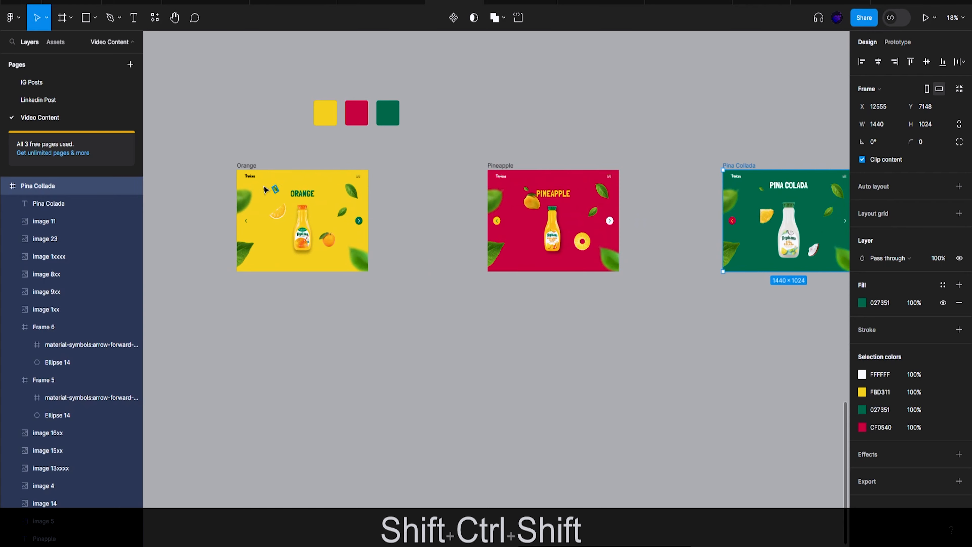
{"action": "left_click_drag", "start_coordinate": [249, 166], "coordinate": [288, 167]}
{"action": "scroll", "coordinate": [477, 287], "scroll_direction": "right", "scroll_amount": 4}
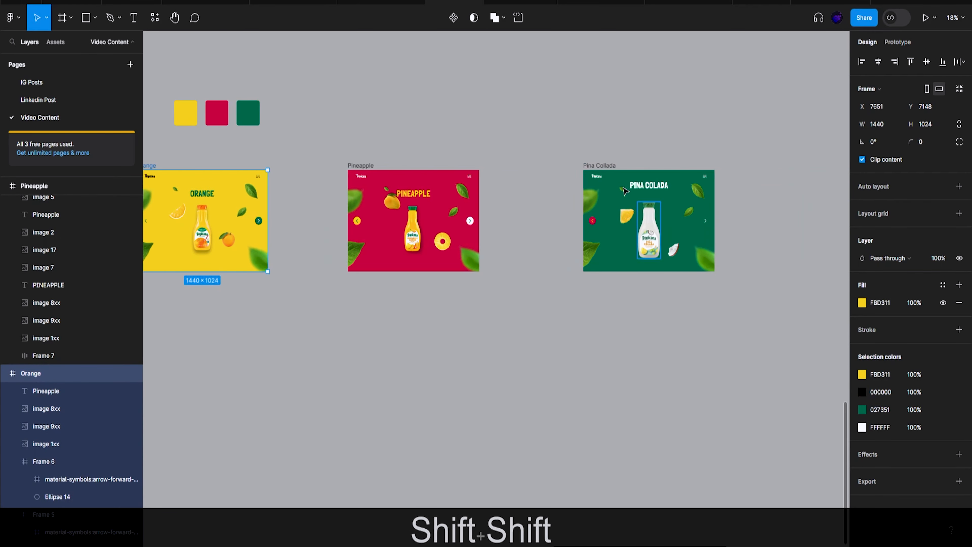
{"action": "left_click_drag", "start_coordinate": [600, 166], "coordinate": [572, 166]}
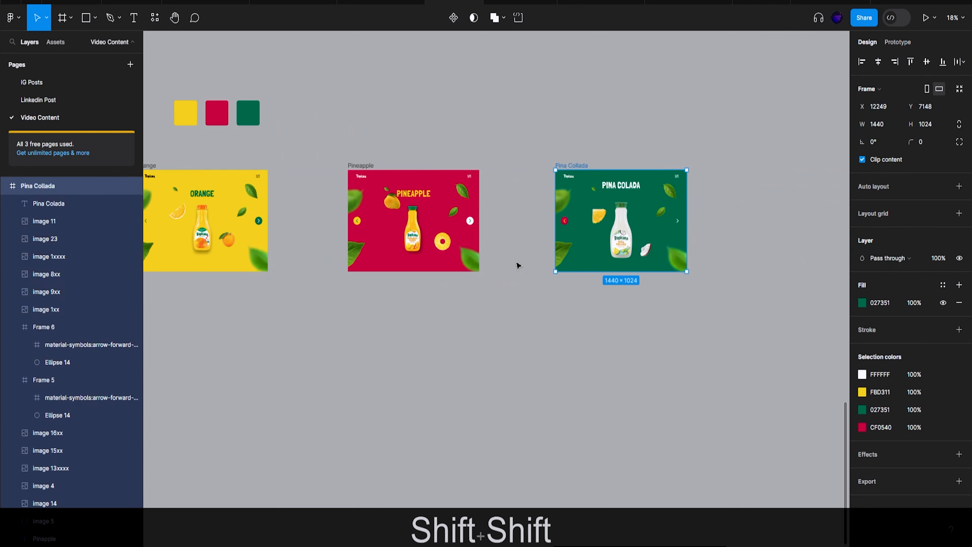
{"action": "scroll", "coordinate": [516, 265], "scroll_direction": "left", "scroll_amount": 2}
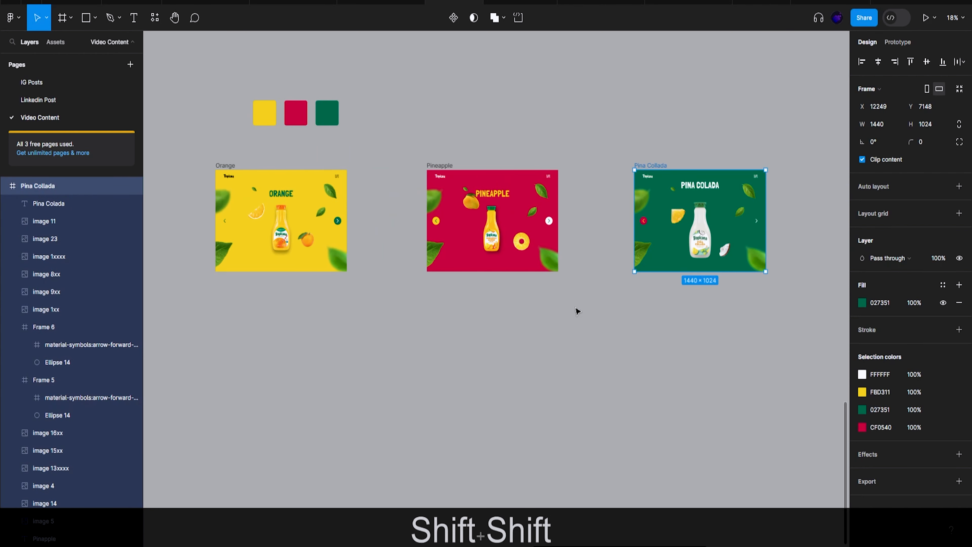
Link the Orange frame's forward arrow button to the Pineapple frame with an on-click Navigate to interaction
{"action": "left_click", "coordinate": [228, 166]}
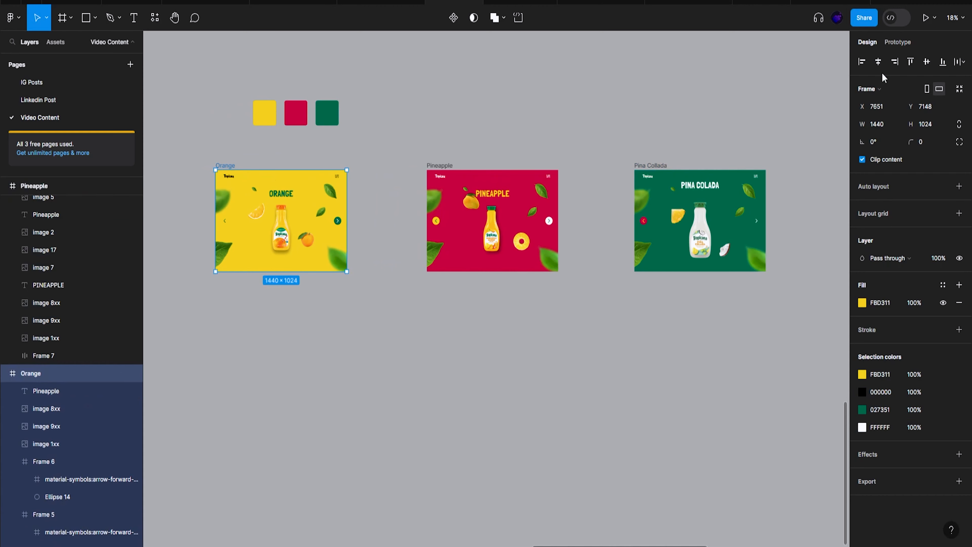
{"action": "left_click", "coordinate": [898, 42]}
{"action": "scroll", "coordinate": [373, 230], "scroll_direction": "up", "scroll_amount": 4}
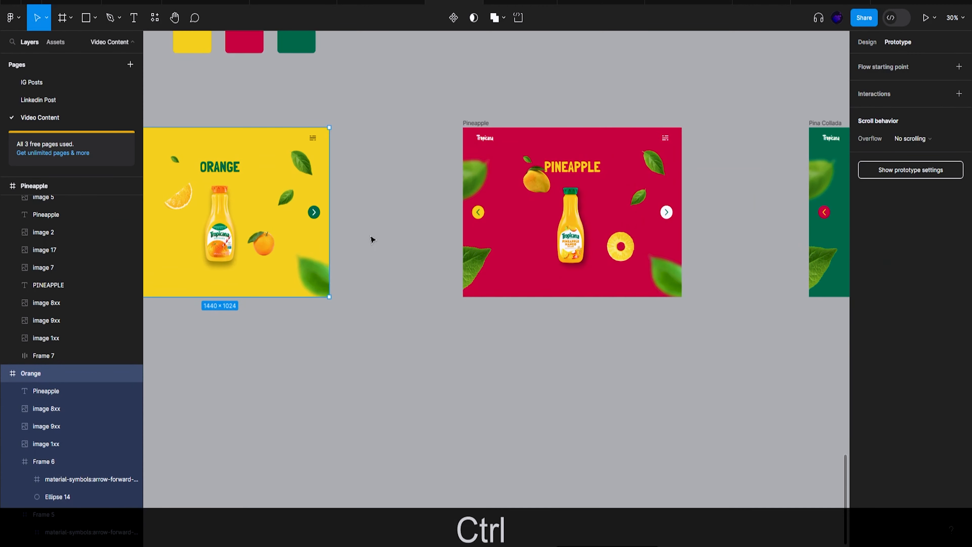
{"action": "left_click", "coordinate": [356, 217], "text": "ctrl+shift"}
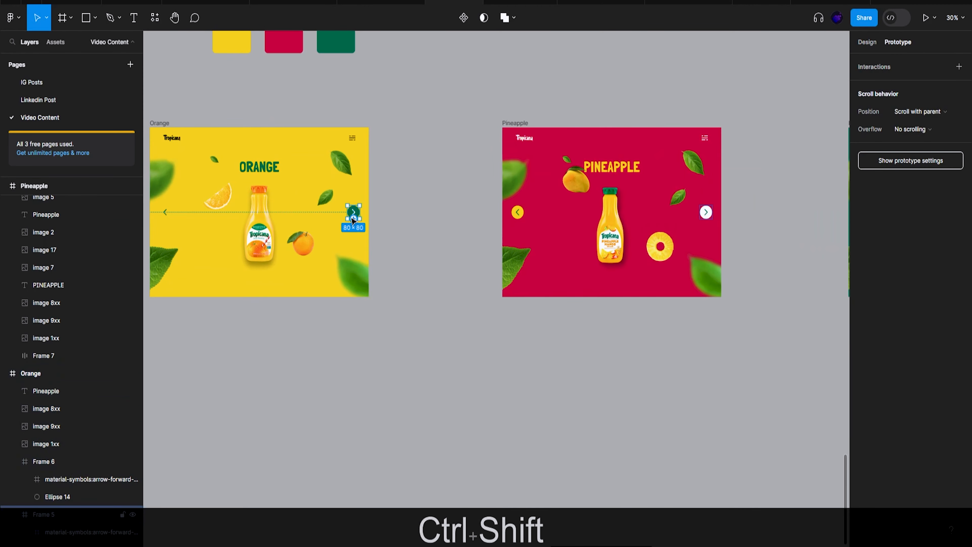
{"action": "left_click_drag", "start_coordinate": [362, 215], "coordinate": [559, 247]}
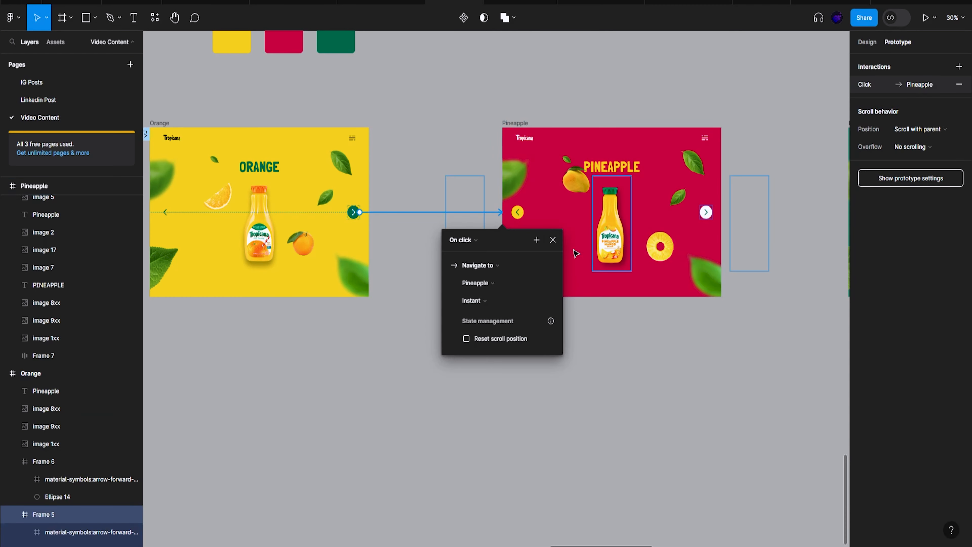
Set the arrow's transition to Smart animate with Custom spring easing
{"action": "left_click", "coordinate": [493, 300]}
{"action": "left_click", "coordinate": [504, 322]}
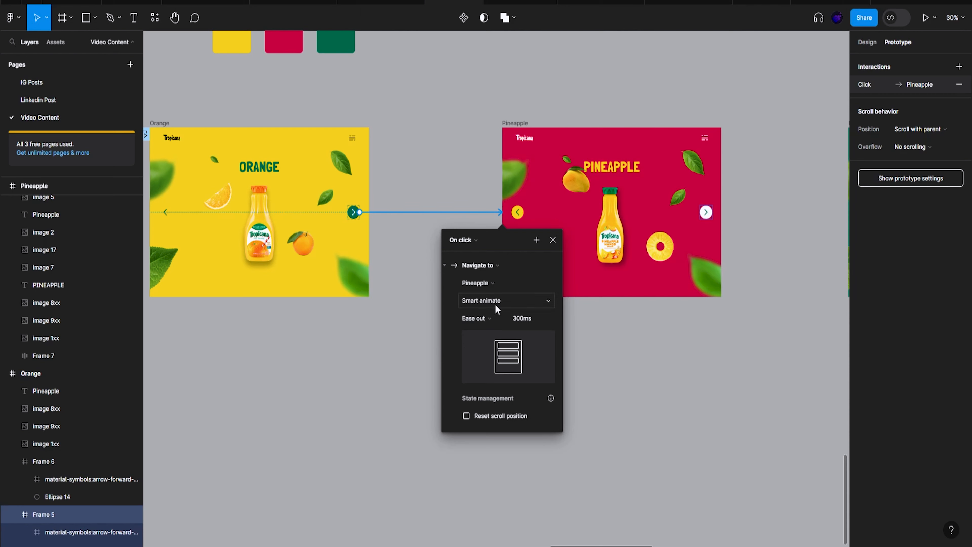
{"action": "left_click", "coordinate": [475, 318]}
{"action": "left_click", "coordinate": [512, 460]}
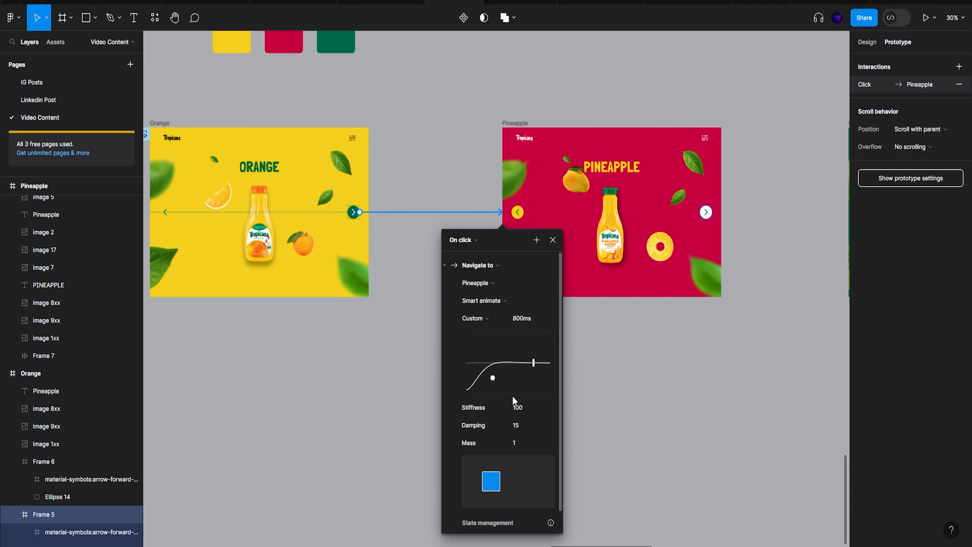
Set the custom spring's stiffness to 16 and its damping to 5
{"action": "type", "text": "16"}
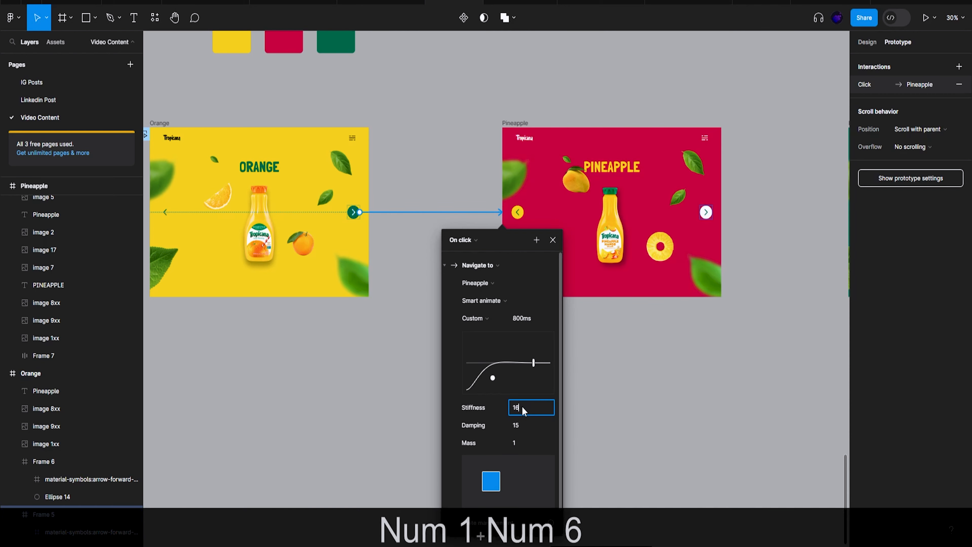
{"action": "key", "text": "Return"}
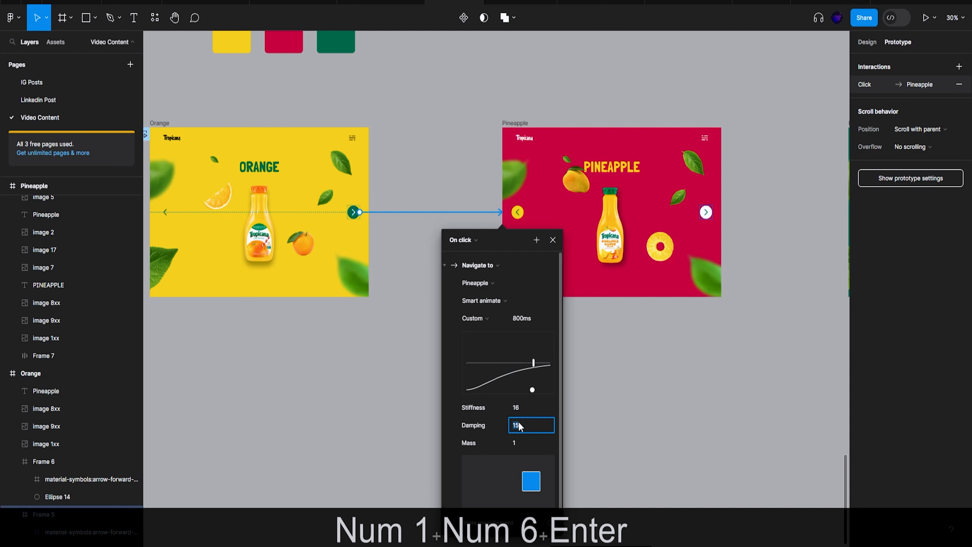
{"action": "type", "text": "5"}
{"action": "key", "text": "Return"}
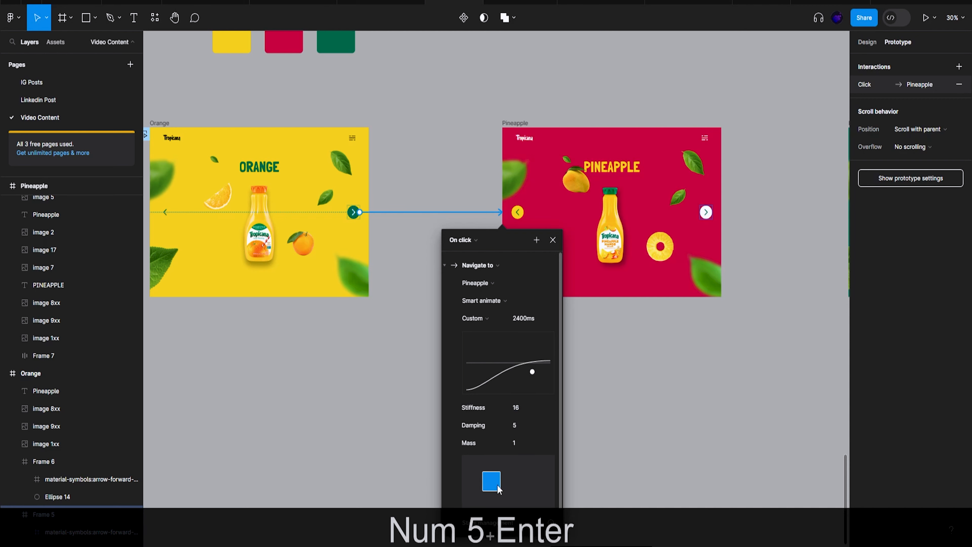
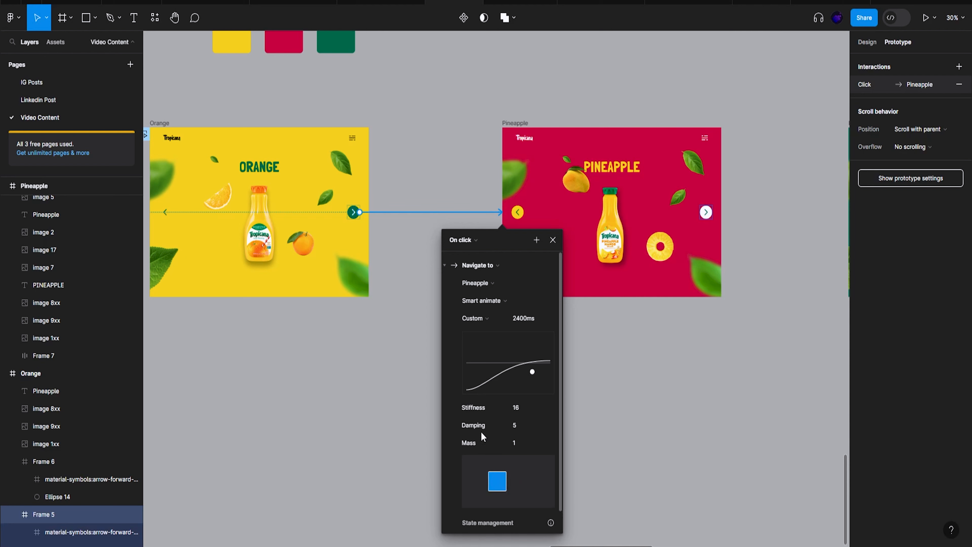
Set the duration of the Orange-to-Pineapple transition to 2000 ms
{"action": "scroll", "coordinate": [483, 437], "scroll_direction": "down", "scroll_amount": 1}
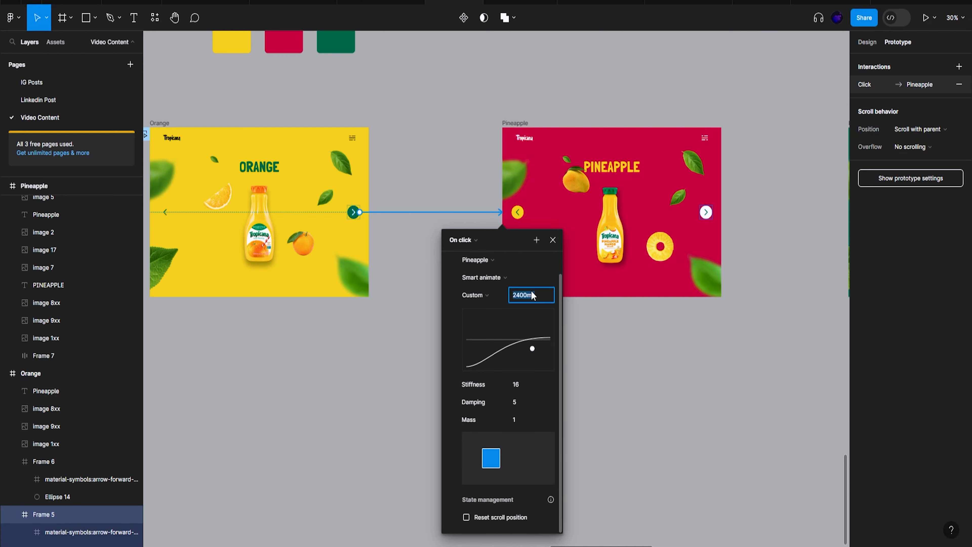
{"action": "type", "text": "2000"}
{"action": "key", "text": "Return"}
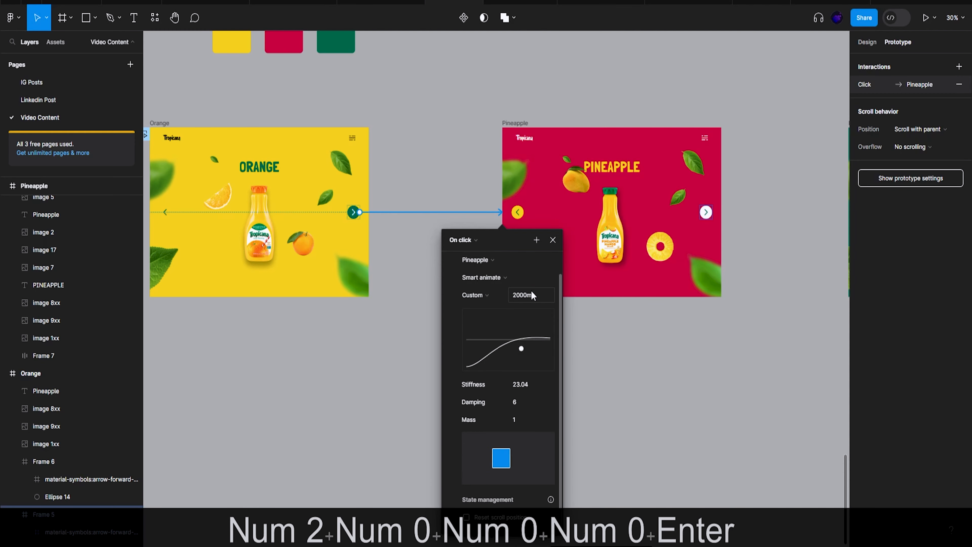
Link the Pineapple frame's back arrow to the Orange frame on click, with the 2000 ms custom Smart animate transition
{"action": "left_click", "coordinate": [554, 240]}
{"action": "scroll", "coordinate": [404, 285], "scroll_direction": "down", "scroll_amount": 2, "text": "ctrl"}
{"action": "scroll", "coordinate": [458, 238], "scroll_direction": "right", "scroll_amount": 2}
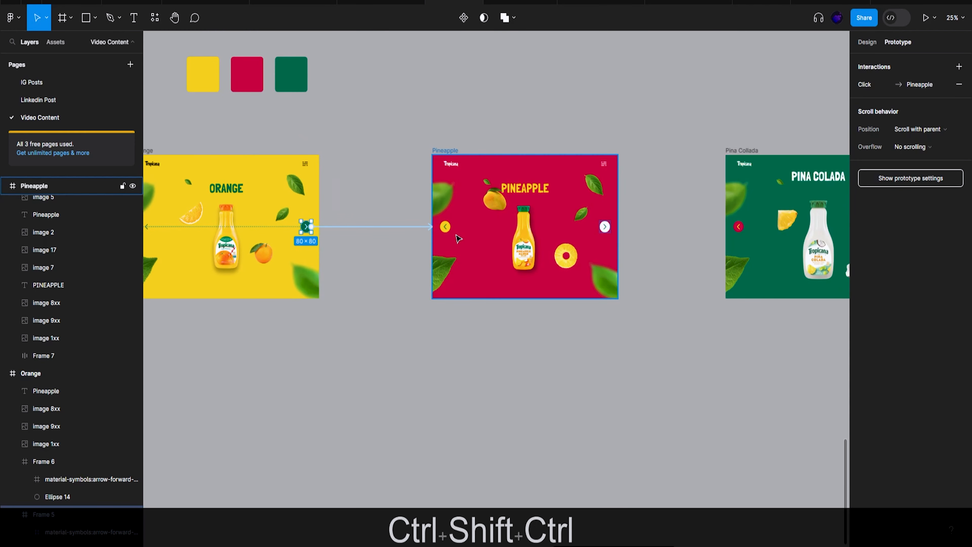
{"action": "left_click", "coordinate": [450, 229]}
{"action": "left_click_drag", "start_coordinate": [452, 229], "coordinate": [306, 226]}
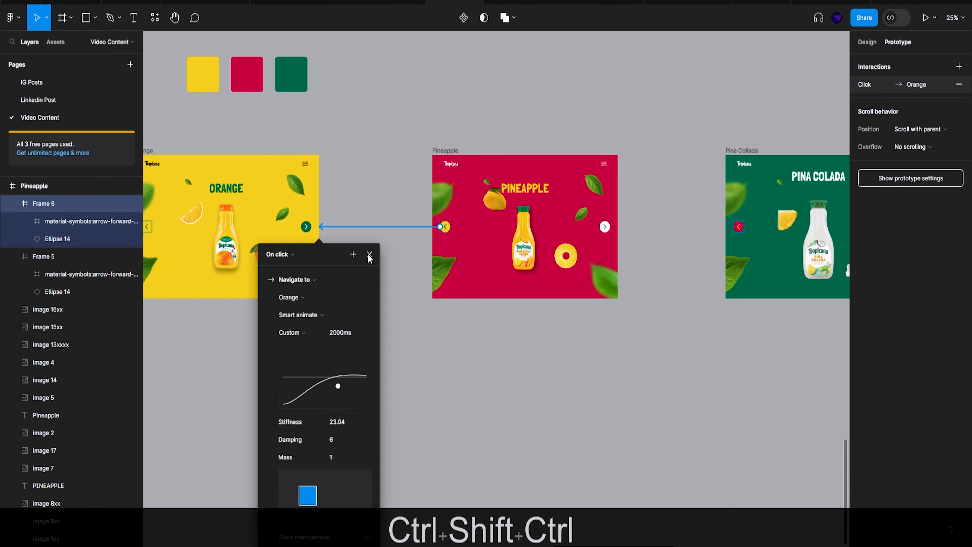
{"action": "scroll", "coordinate": [412, 319], "scroll_direction": "right", "scroll_amount": 2}
Link the Pineapple frame's forward arrow button to the Pina Collada frame
{"action": "left_click", "coordinate": [564, 227]}
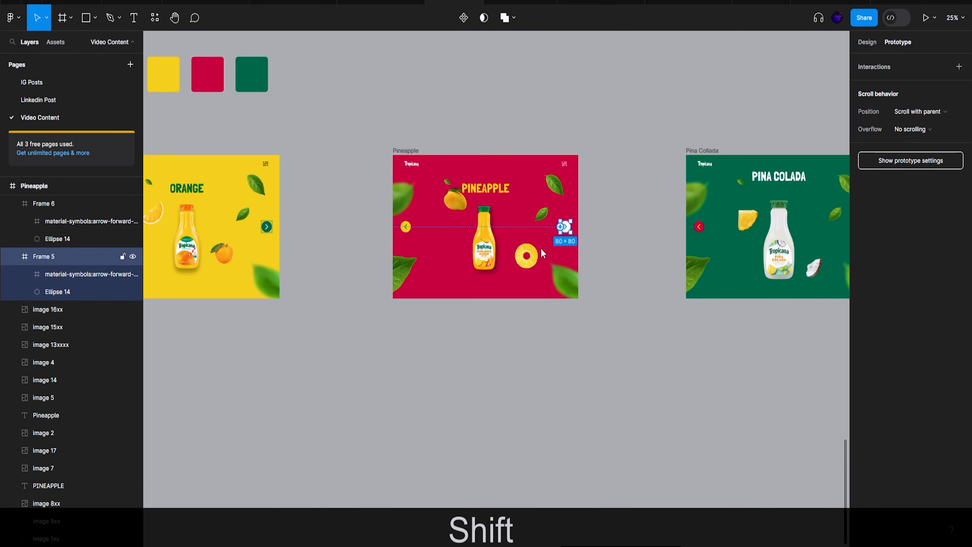
{"action": "scroll", "coordinate": [541, 251], "scroll_direction": "right", "scroll_amount": 2}
{"action": "left_click_drag", "start_coordinate": [570, 234], "coordinate": [471, 228]}
Link the Pina Collada frame's back arrow button to the Pineapple frame
{"action": "left_click", "coordinate": [600, 229]}
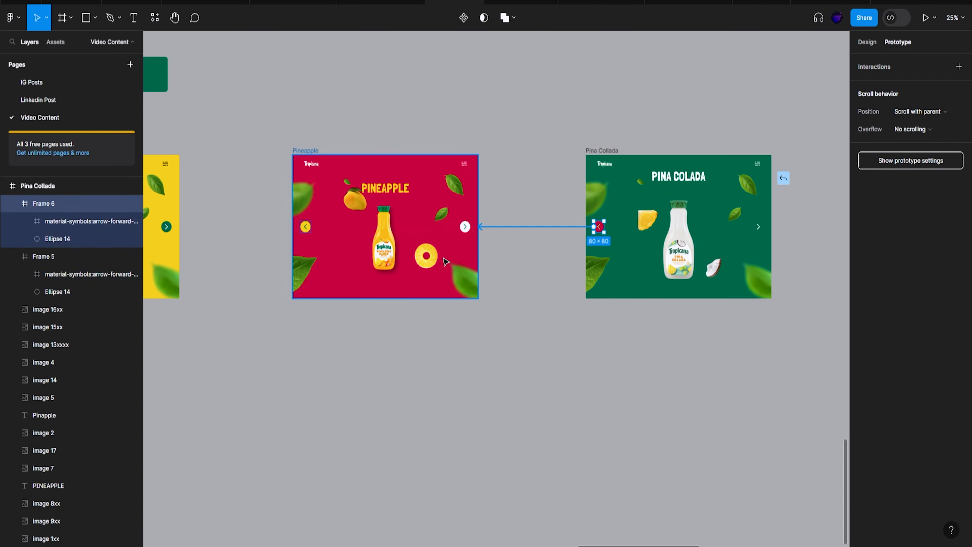
{"action": "left_click", "coordinate": [528, 254]}
{"action": "left_click", "coordinate": [759, 227]}
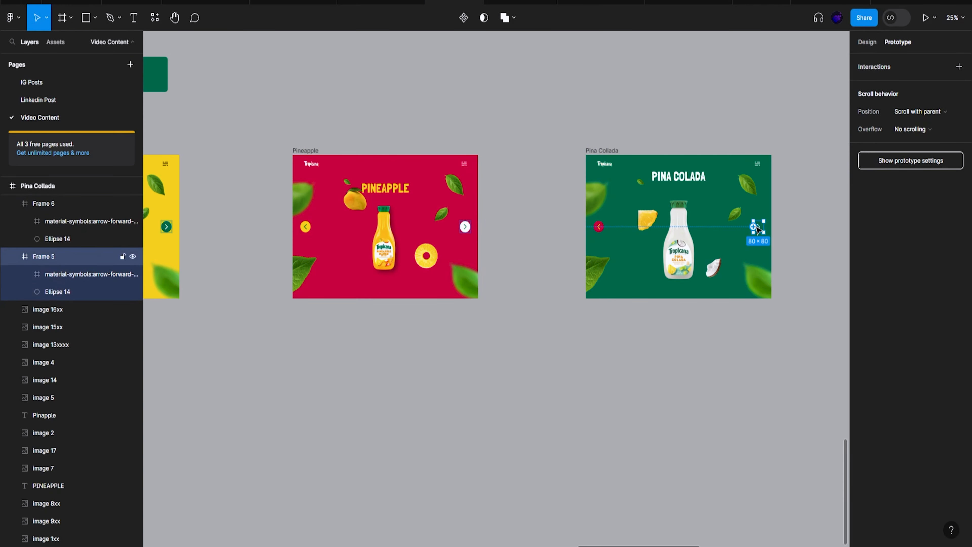
Present the prototype from the Orange frame and test the arrow buttons forward to Pina Colada and back to Orange
{"action": "scroll", "coordinate": [534, 302], "scroll_direction": "left", "scroll_amount": 5}
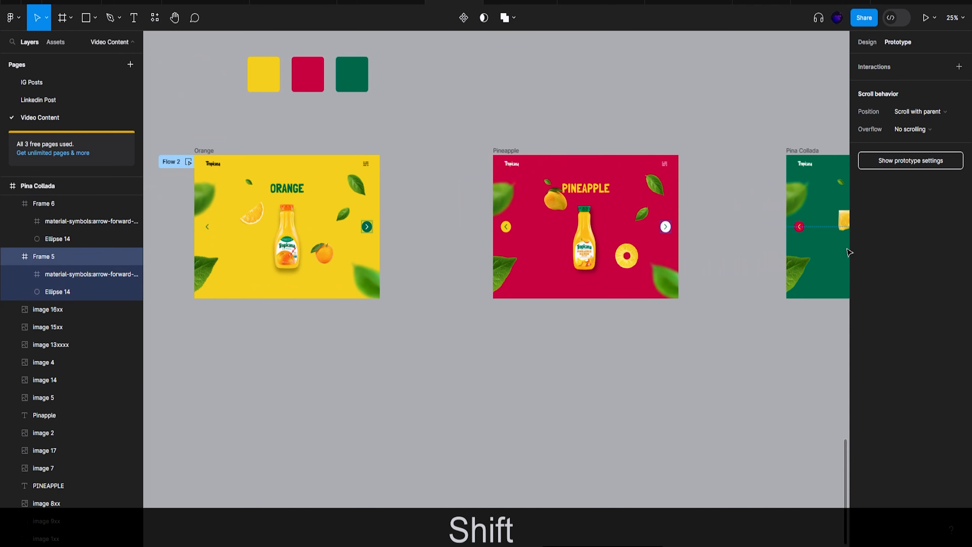
{"action": "scroll", "coordinate": [838, 248], "scroll_direction": "right", "scroll_amount": 3}
{"action": "scroll", "coordinate": [688, 101], "scroll_direction": "left", "scroll_amount": 3}
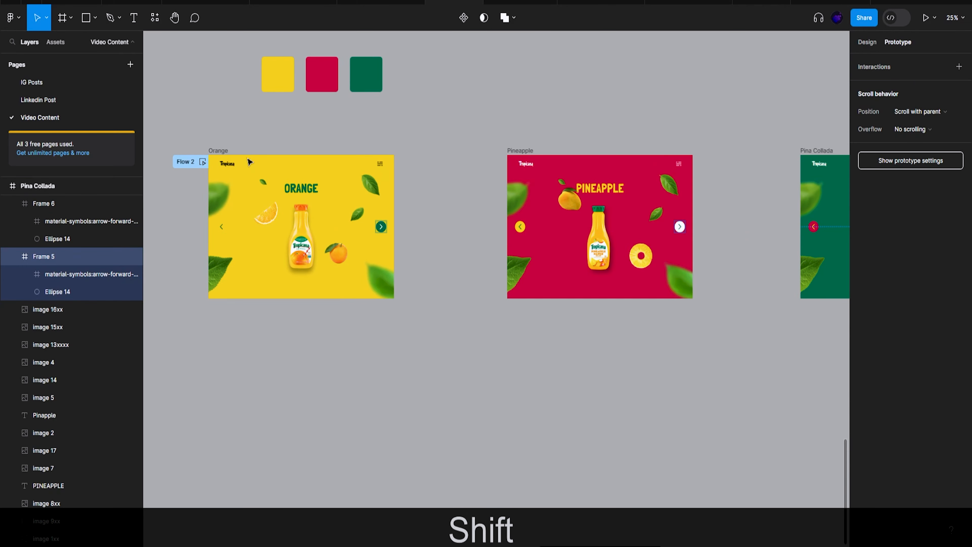
{"action": "left_click", "coordinate": [230, 152]}
{"action": "left_click", "coordinate": [868, 43]}
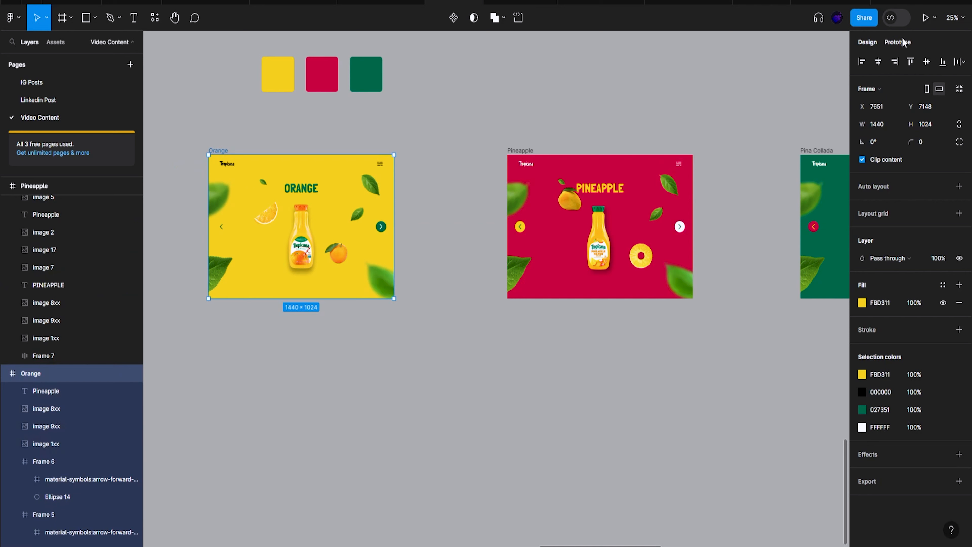
{"action": "left_click", "coordinate": [926, 18]}
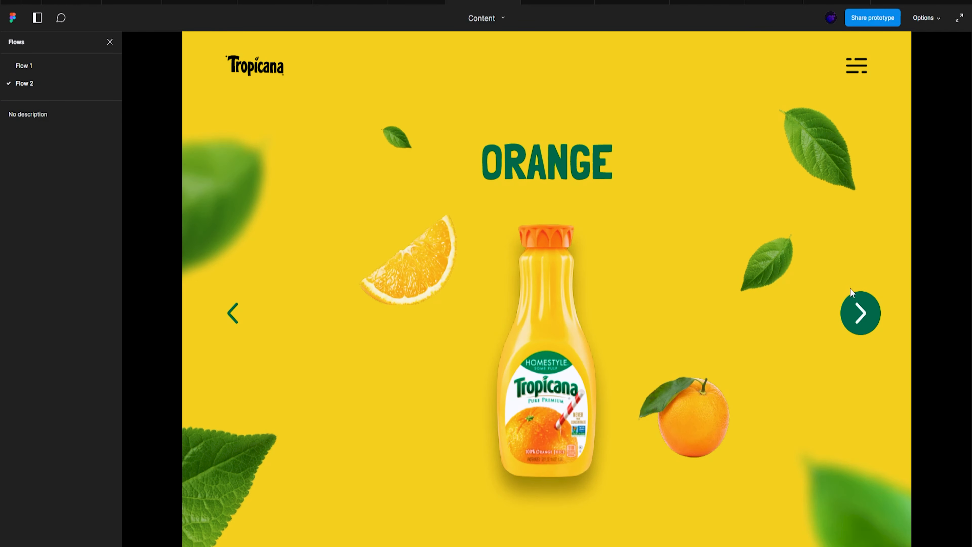
{"action": "left_click", "coordinate": [861, 314]}
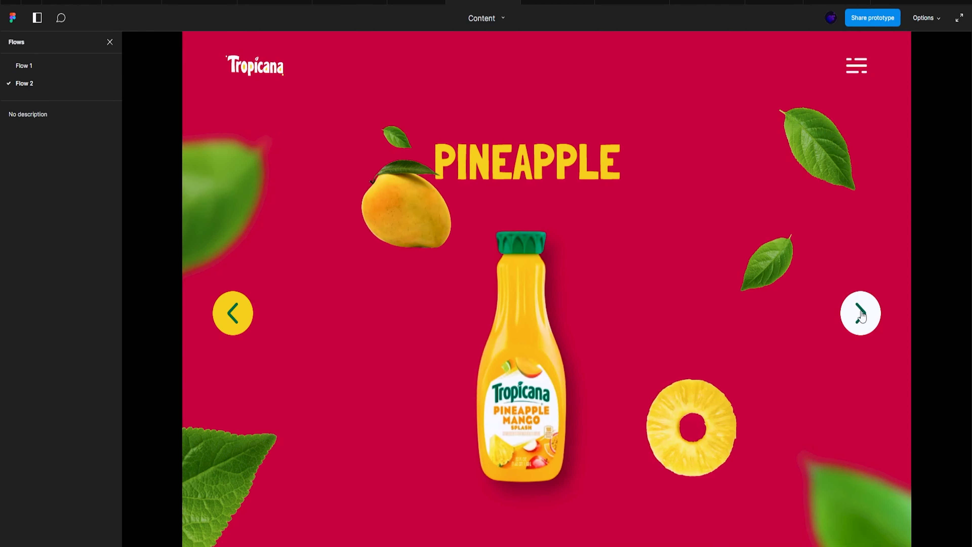
{"action": "left_click", "coordinate": [861, 314]}
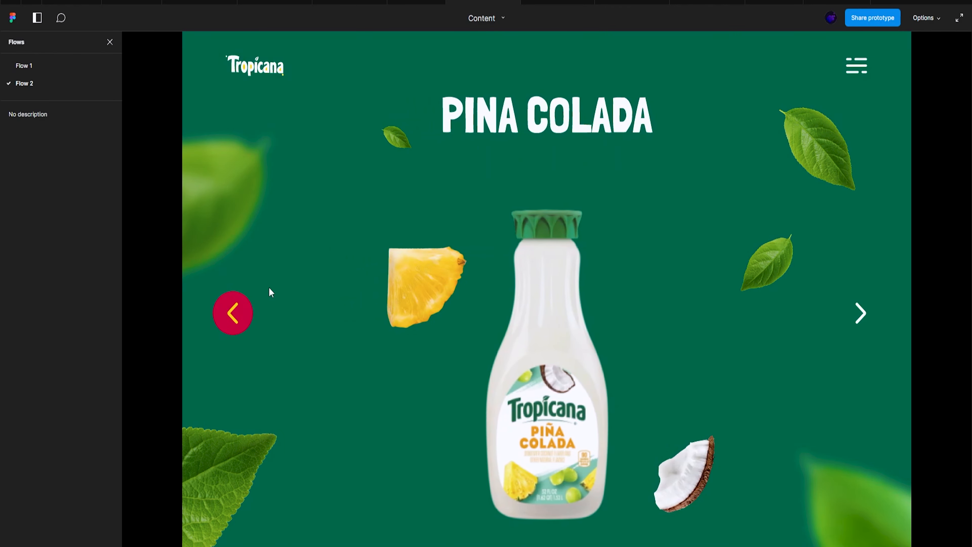
{"action": "left_click", "coordinate": [247, 318]}
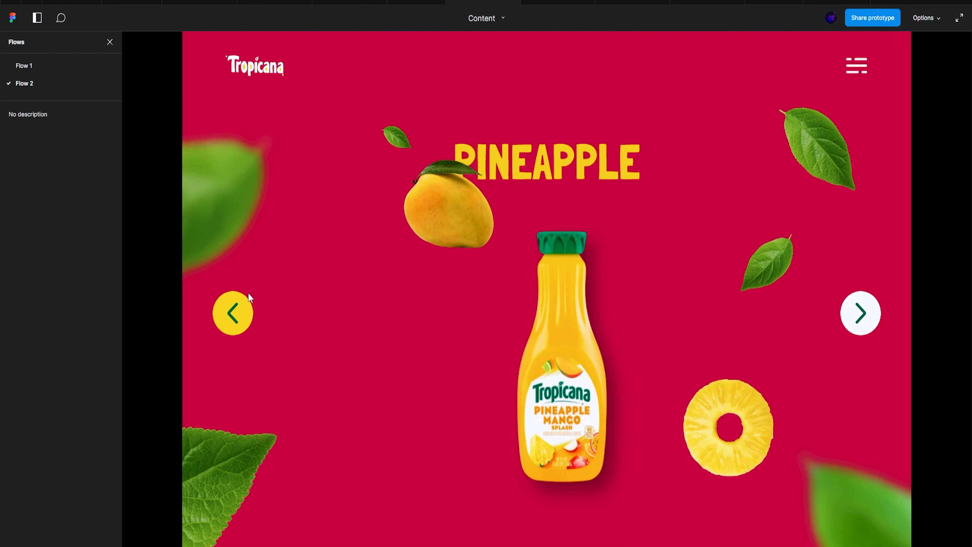
{"action": "left_click", "coordinate": [230, 312]}
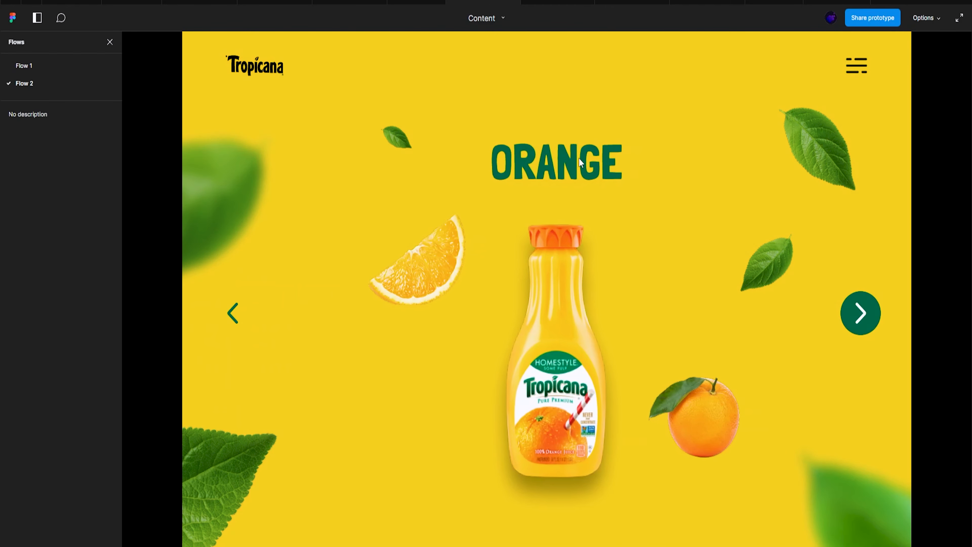
Return to the design file, move the Pina Collada frame to X 13150 and turn off its content clipping
{"action": "left_click", "coordinate": [416, 1]}
{"action": "scroll", "coordinate": [437, 278], "scroll_direction": "right", "scroll_amount": 3}
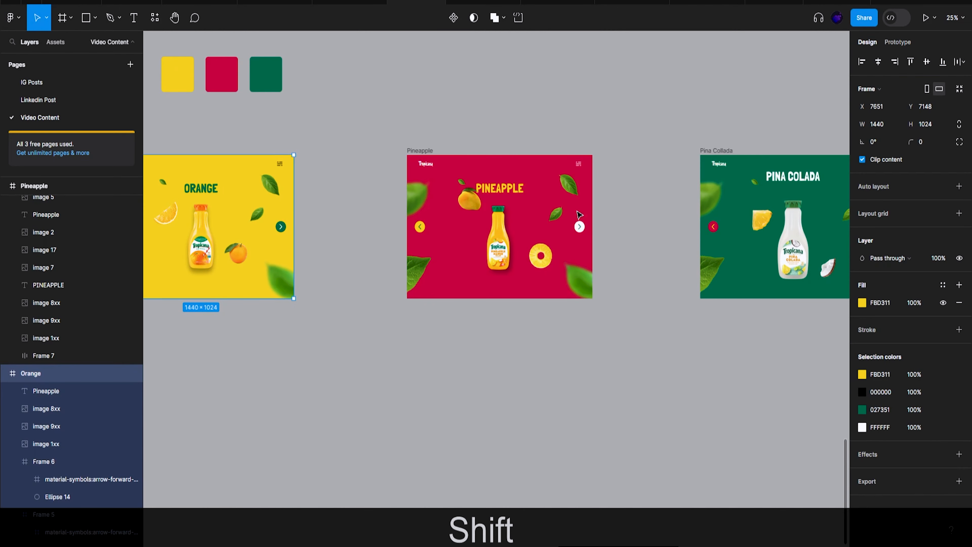
{"action": "left_click", "coordinate": [481, 191]}
{"action": "left_click", "coordinate": [516, 186]}
{"action": "scroll", "coordinate": [517, 191], "scroll_direction": "right", "scroll_amount": 3}
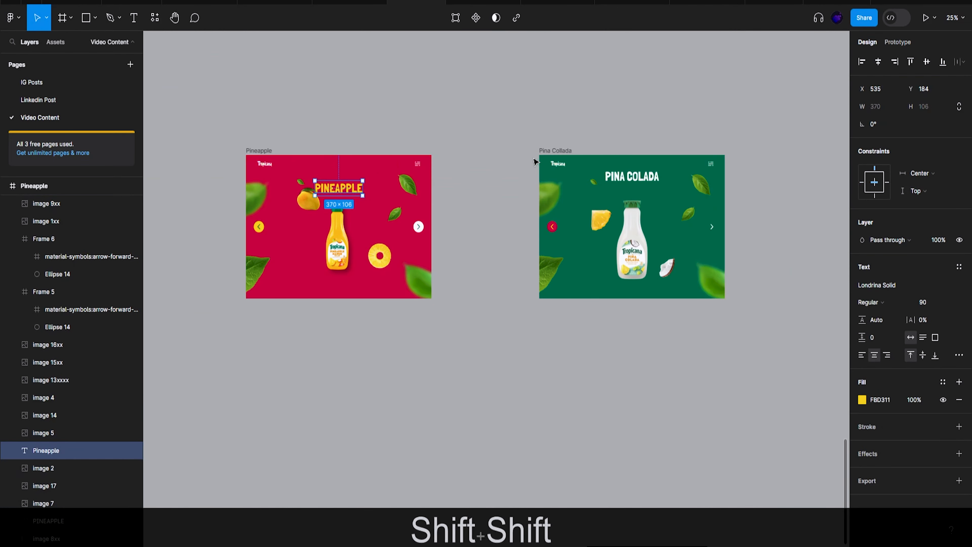
{"action": "left_click", "coordinate": [540, 165]}
{"action": "scroll", "coordinate": [520, 174], "scroll_direction": "down", "scroll_amount": 3, "text": "ctrl"}
{"action": "left_click_drag", "start_coordinate": [446, 160], "coordinate": [519, 160]}
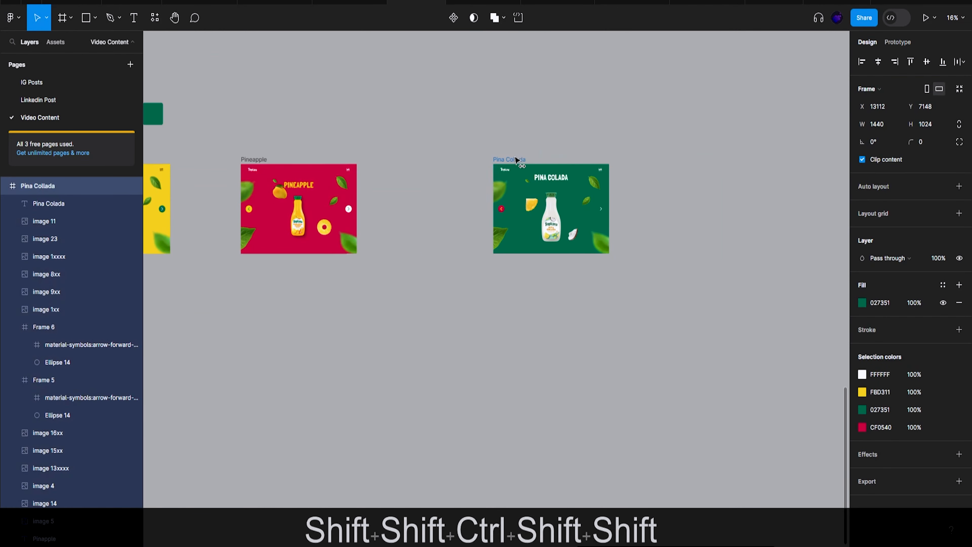
{"action": "left_click", "coordinate": [875, 161]}
{"action": "scroll", "coordinate": [550, 230], "scroll_direction": "up", "scroll_amount": 1, "text": "ctrl"}
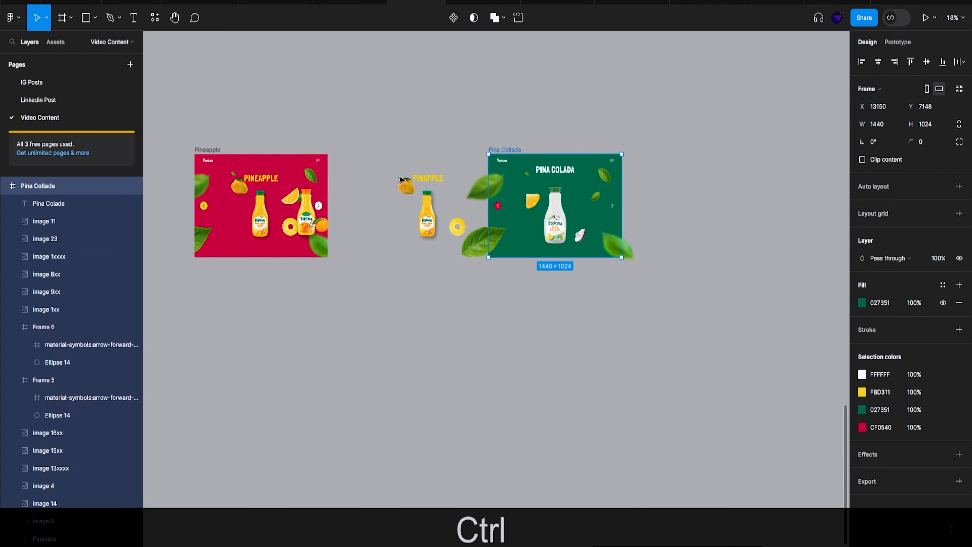
Replace the Pina Collada frame's off-frame pineapple title with a copy of the Pineapple frame's PINEAPPLE title
{"action": "left_click", "coordinate": [420, 181]}
{"action": "scroll", "coordinate": [81, 308], "scroll_direction": "up", "scroll_amount": 3}
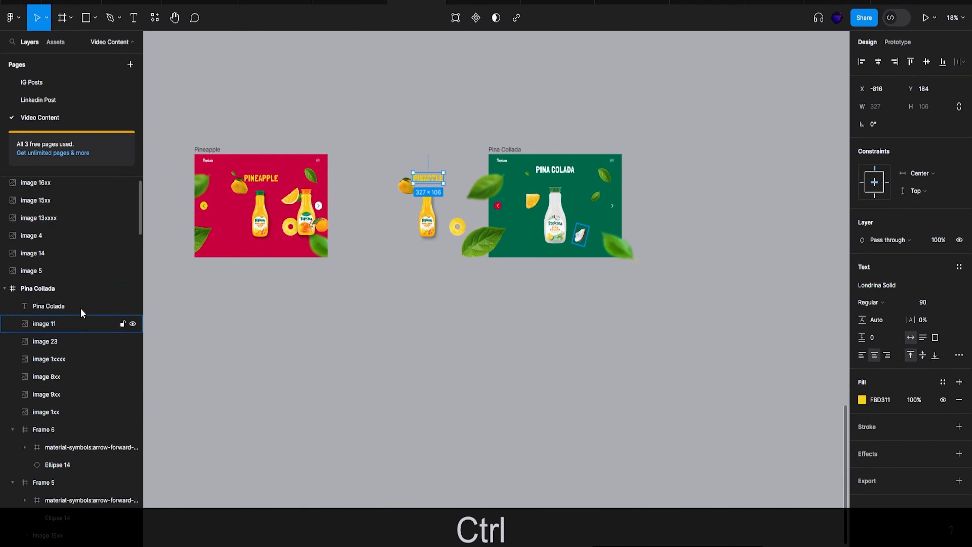
{"action": "left_click", "coordinate": [263, 180]}
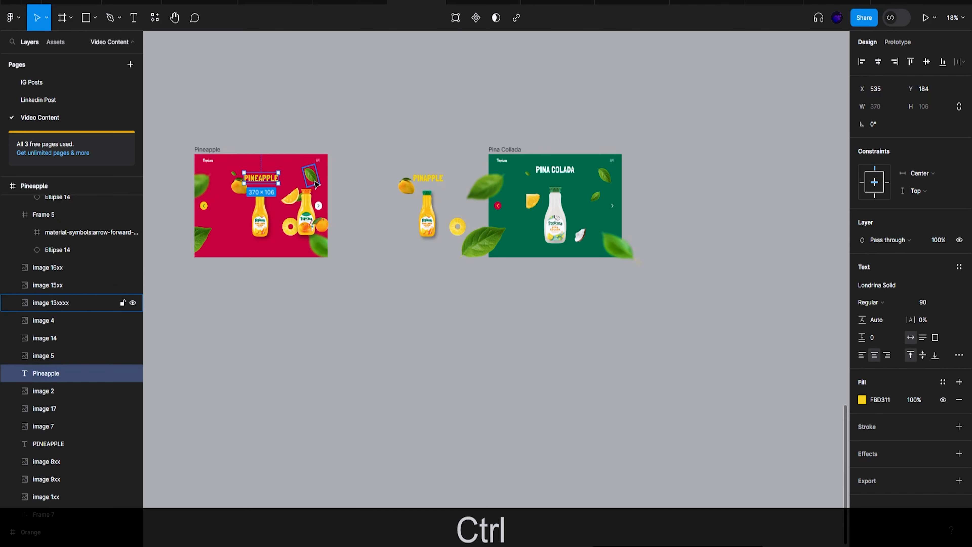
{"action": "key", "text": "ctrl+c"}
{"action": "key", "text": "ctrl+c"}
{"action": "scroll", "coordinate": [423, 180], "scroll_direction": "up", "scroll_amount": 1, "text": "ctrl"}
{"action": "left_click", "coordinate": [424, 180], "text": "ctrl"}
{"action": "key", "text": "ctrl+shift+r"}
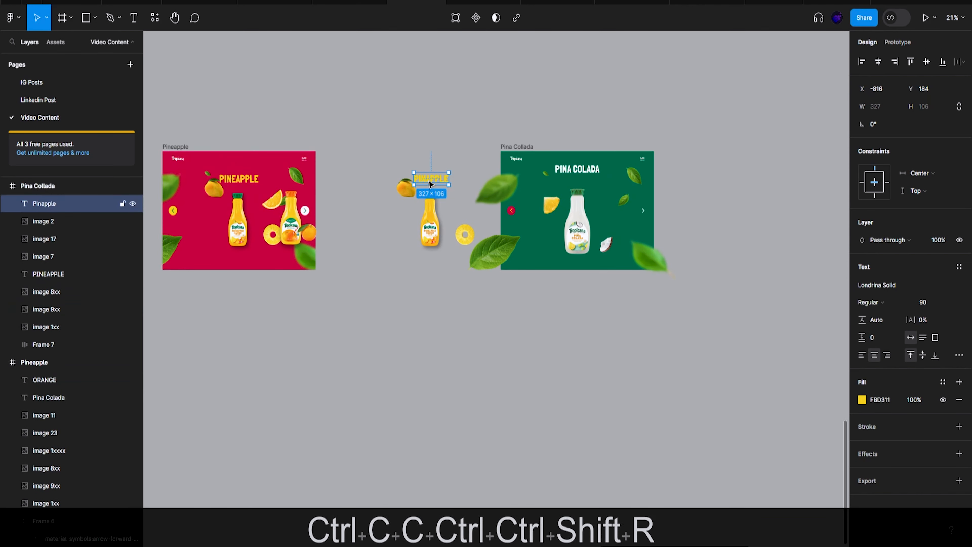
Lower the PINA COLADA title to the PINEAPPLE title's height and turn the Pina Collada frame's content clipping back on
{"action": "left_click", "coordinate": [579, 173]}
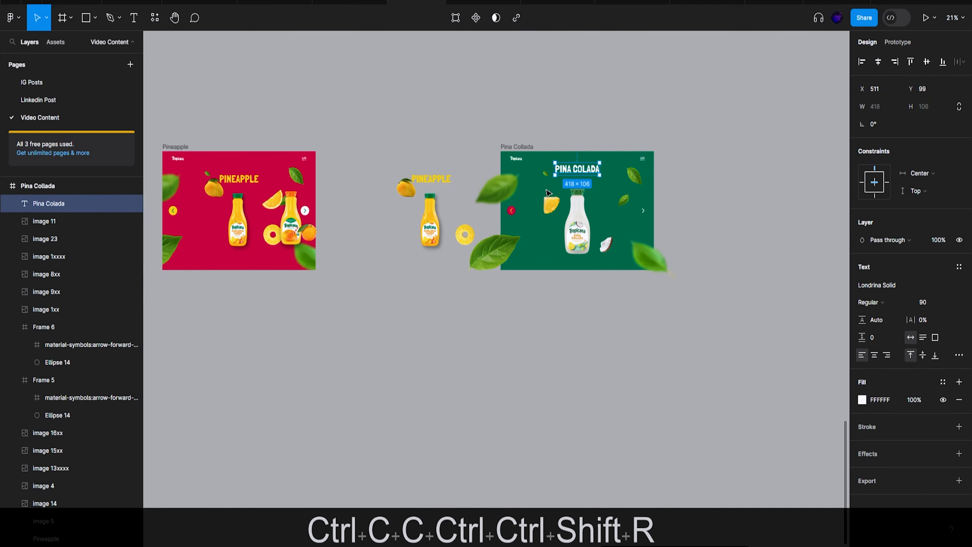
{"action": "left_click", "coordinate": [431, 182]}
{"action": "left_click", "coordinate": [599, 170]}
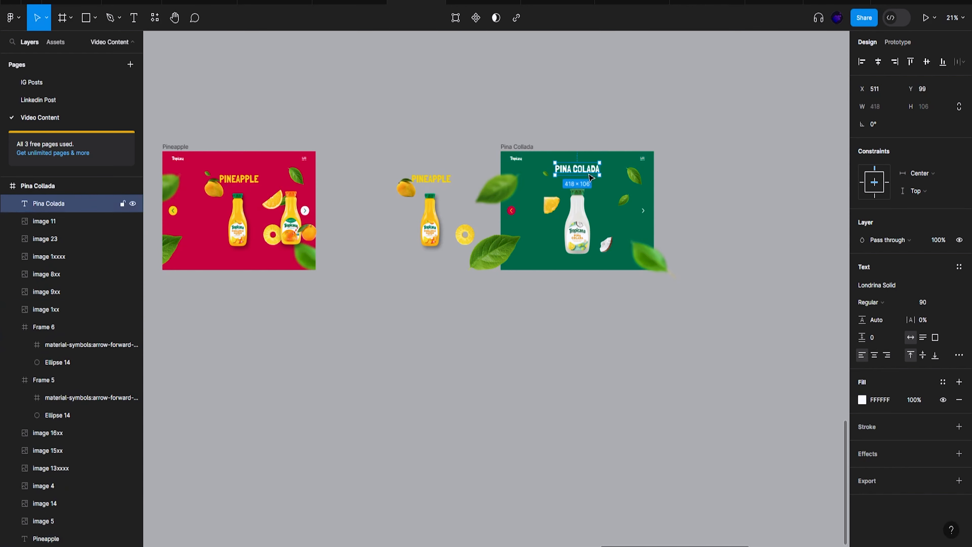
{"action": "scroll", "coordinate": [592, 187], "scroll_direction": "up", "scroll_amount": 2}
{"action": "scroll", "coordinate": [268, 198], "scroll_direction": "left", "scroll_amount": 5}
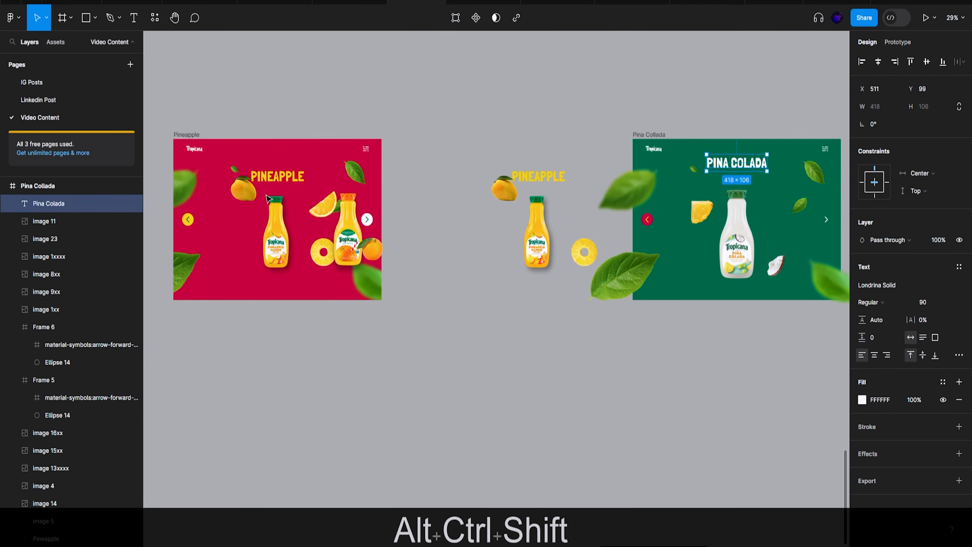
{"action": "left_click", "coordinate": [284, 179]}
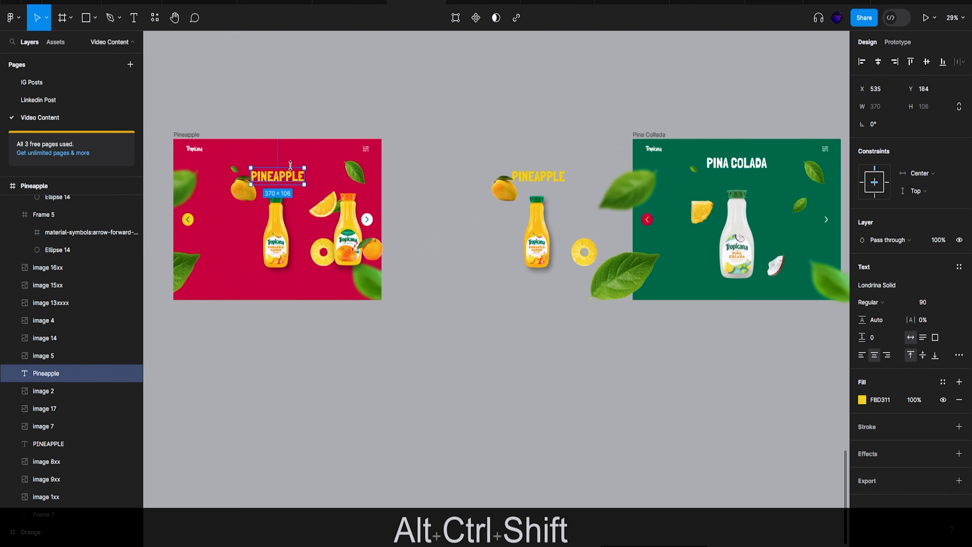
{"action": "scroll", "coordinate": [322, 173], "scroll_direction": "right", "scroll_amount": 5}
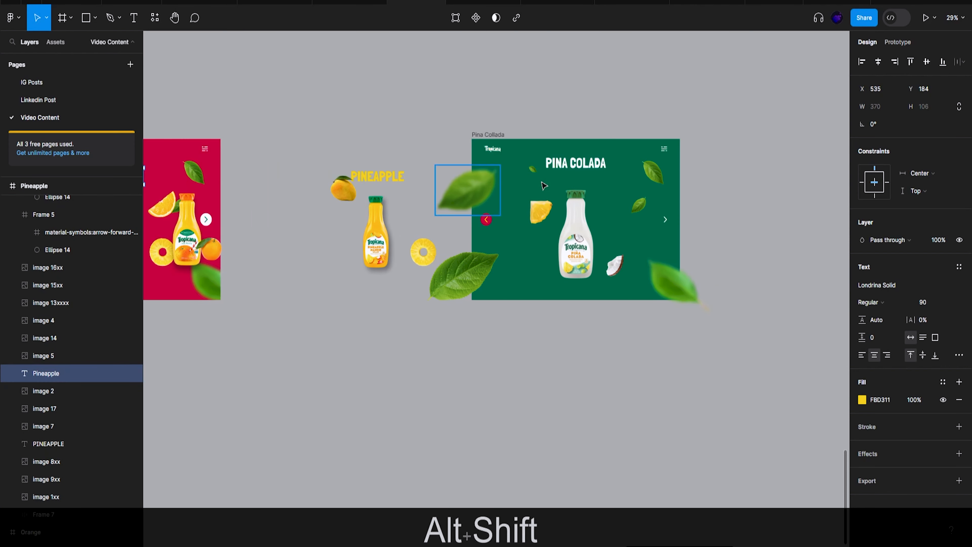
{"action": "left_click", "coordinate": [568, 166]}
Turn off content clipping on the Pineapple frame and move the frame to X 11619
{"action": "left_click", "coordinate": [195, 163]}
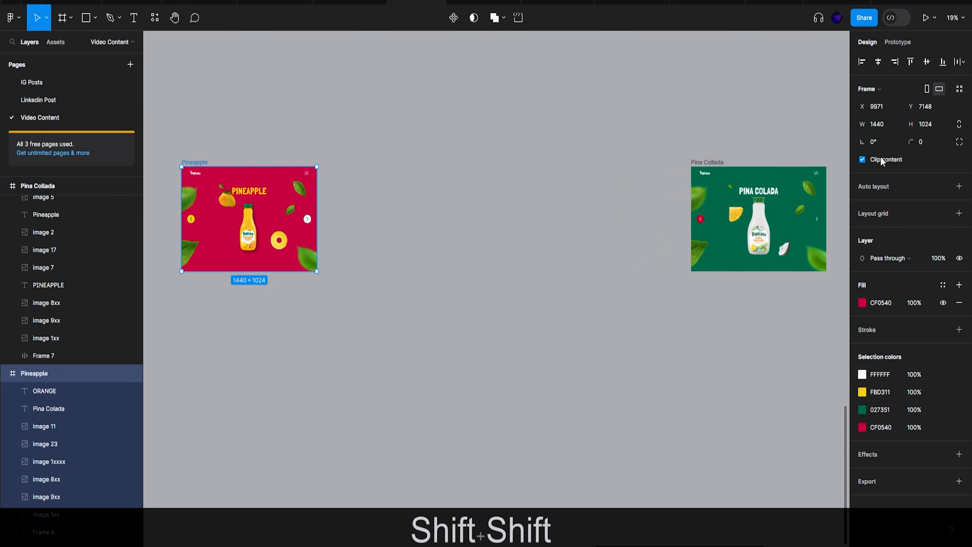
{"action": "left_click", "coordinate": [880, 160]}
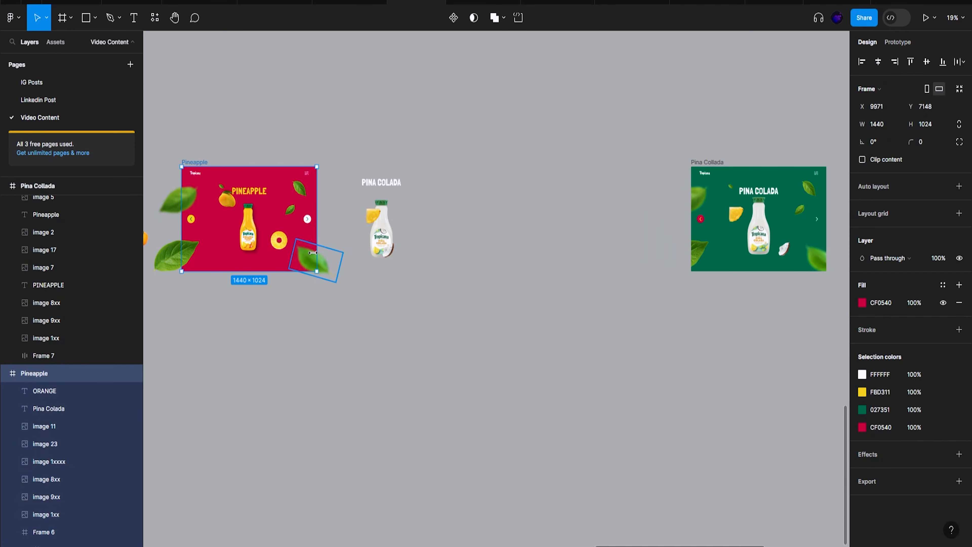
{"action": "scroll", "coordinate": [369, 261], "scroll_direction": "up", "scroll_amount": 3}
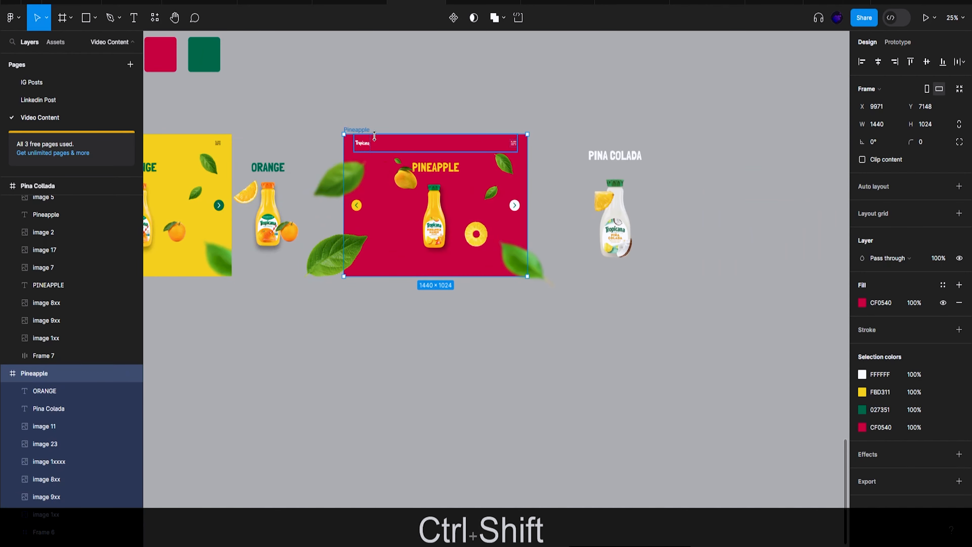
{"action": "left_click_drag", "start_coordinate": [360, 130], "coordinate": [569, 135]}
{"action": "scroll", "coordinate": [540, 208], "scroll_direction": "down", "scroll_amount": 4}
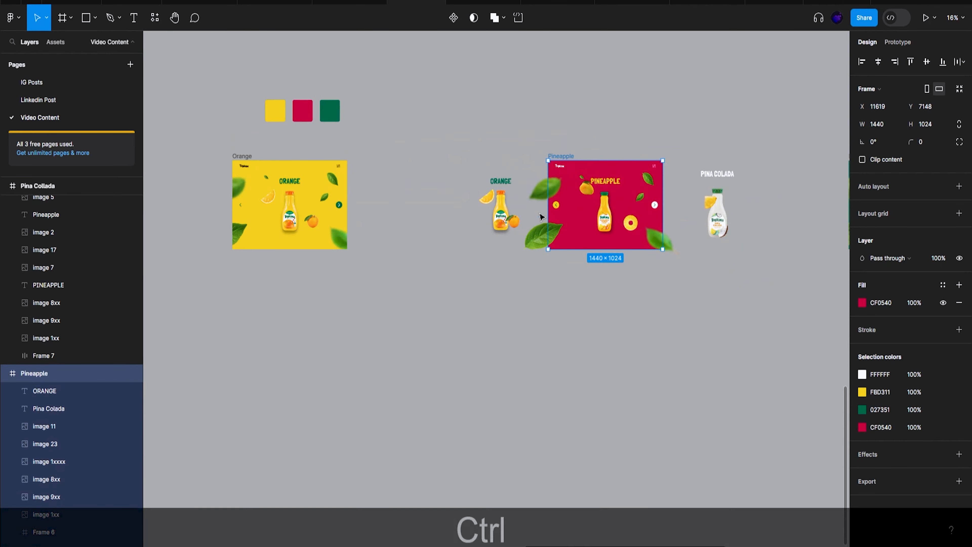
Temporarily turn off content clipping on the Orange frame to inspect its off-frame elements, and restore the clipping
{"action": "left_click", "coordinate": [330, 174]}
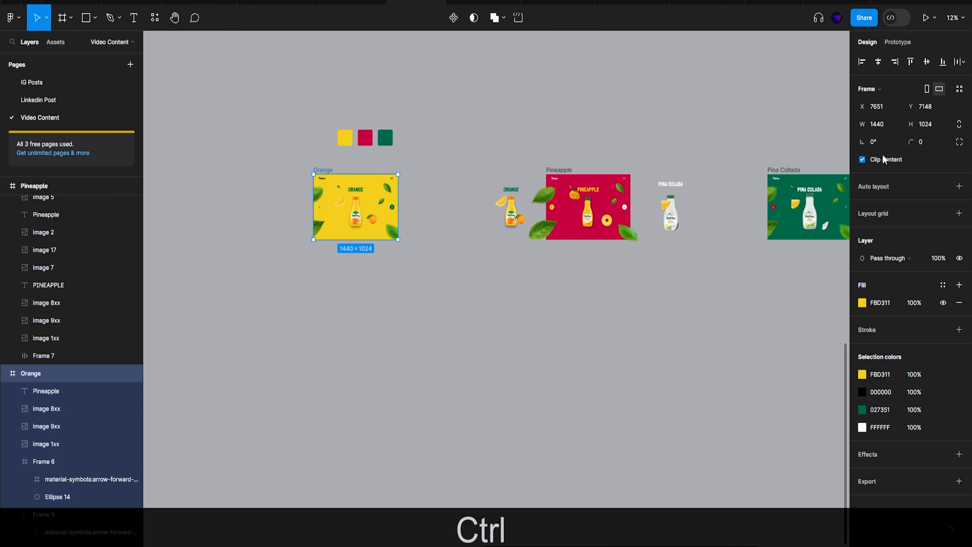
{"action": "left_click", "coordinate": [862, 159]}
{"action": "scroll", "coordinate": [428, 192], "scroll_direction": "up", "scroll_amount": 3}
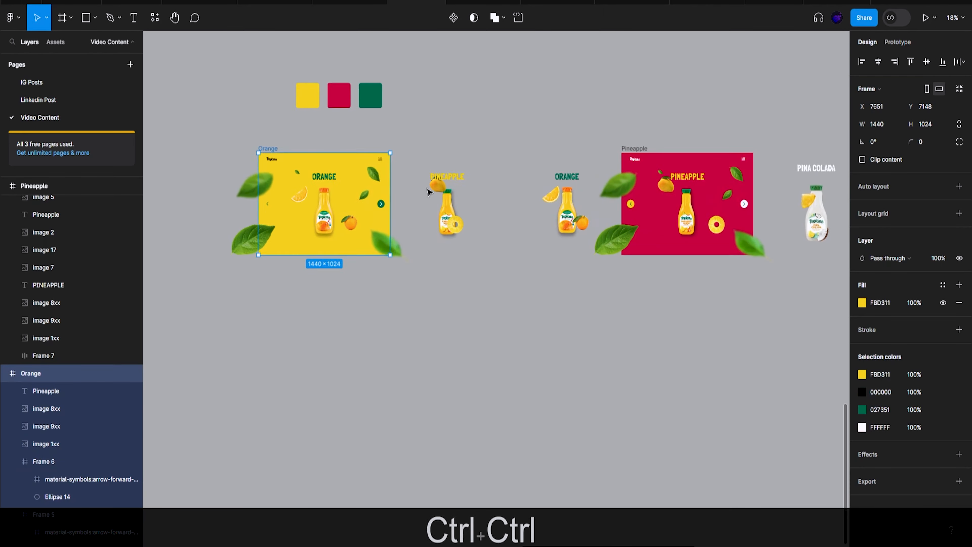
{"action": "scroll", "coordinate": [429, 191], "scroll_direction": "down", "scroll_amount": 2}
{"action": "scroll", "coordinate": [478, 228], "scroll_direction": "right", "scroll_amount": 2}
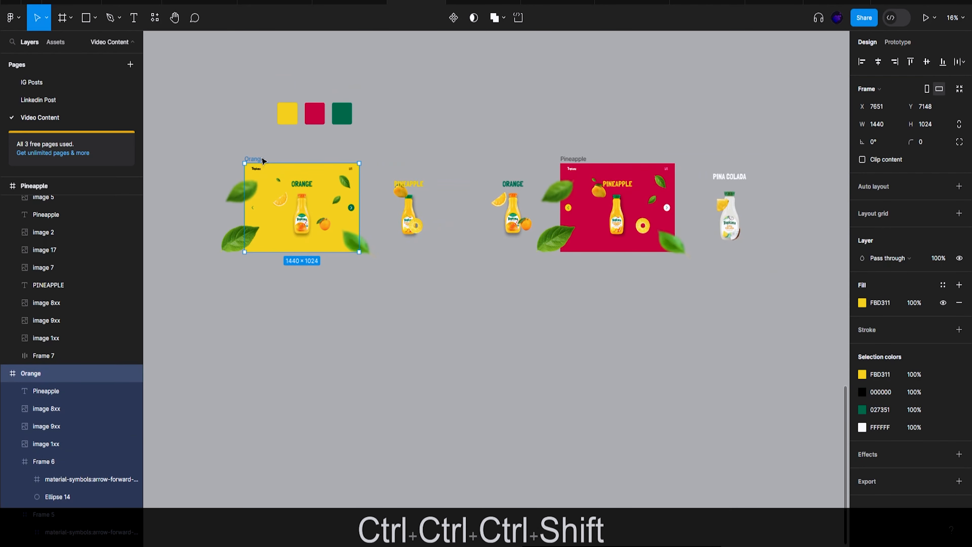
{"action": "left_click", "coordinate": [879, 163]}
{"action": "scroll", "coordinate": [495, 257], "scroll_direction": "right", "scroll_amount": 3}
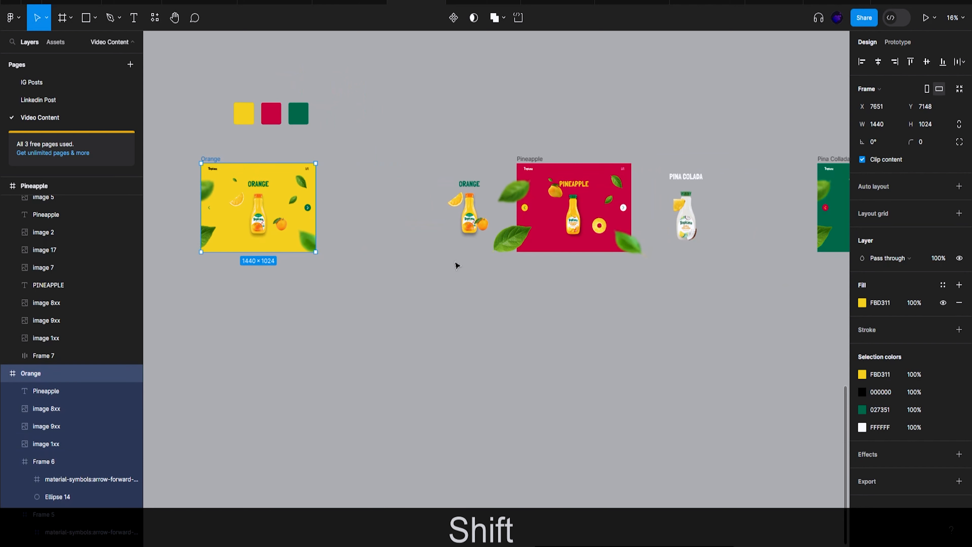
{"action": "scroll", "coordinate": [587, 291], "scroll_direction": "up", "scroll_amount": 2}
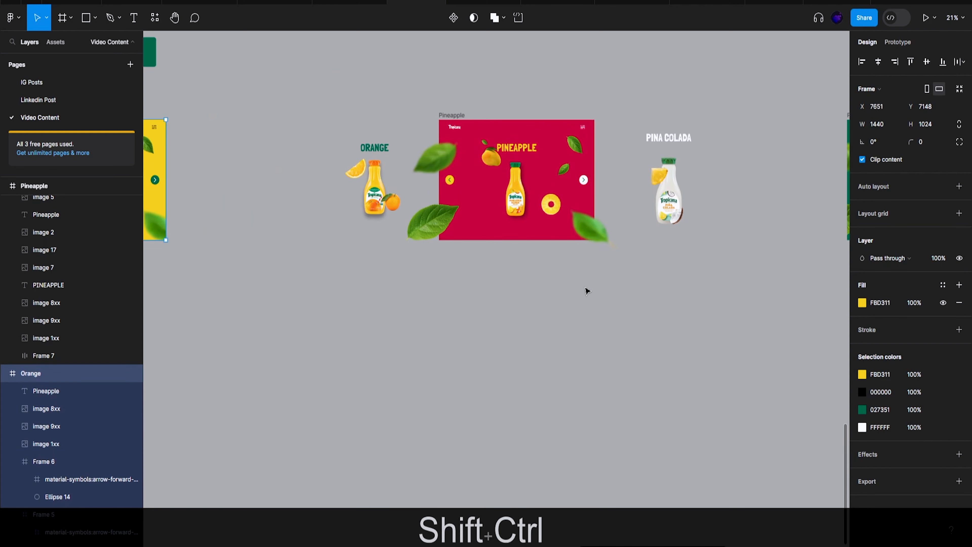
{"action": "scroll", "coordinate": [587, 292], "scroll_direction": "down", "scroll_amount": 2}
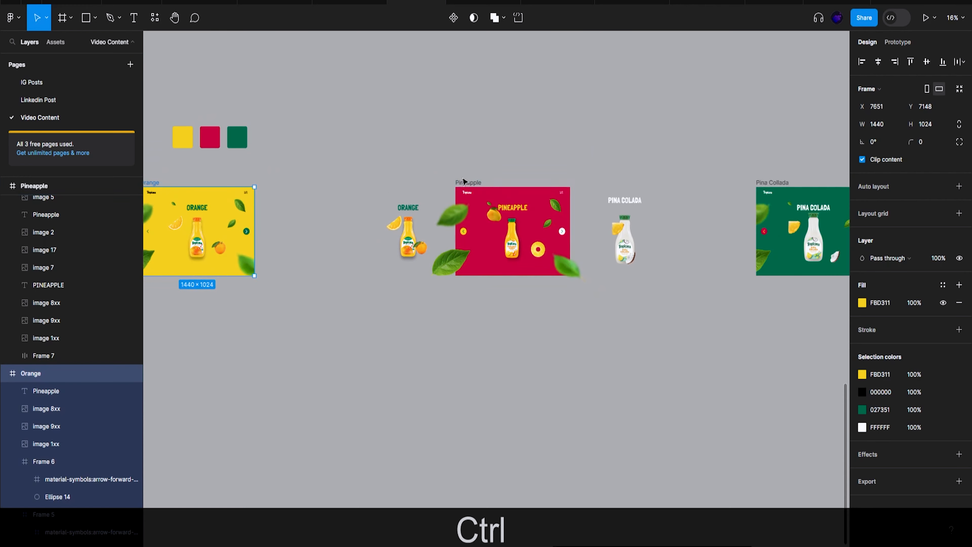
Lower the Pineapple frame's off-frame PINA COLADA title to match the height of the Pina Collada frame's own title
{"action": "left_click", "coordinate": [463, 182]}
{"action": "scroll", "coordinate": [531, 250], "scroll_direction": "right", "scroll_amount": 4}
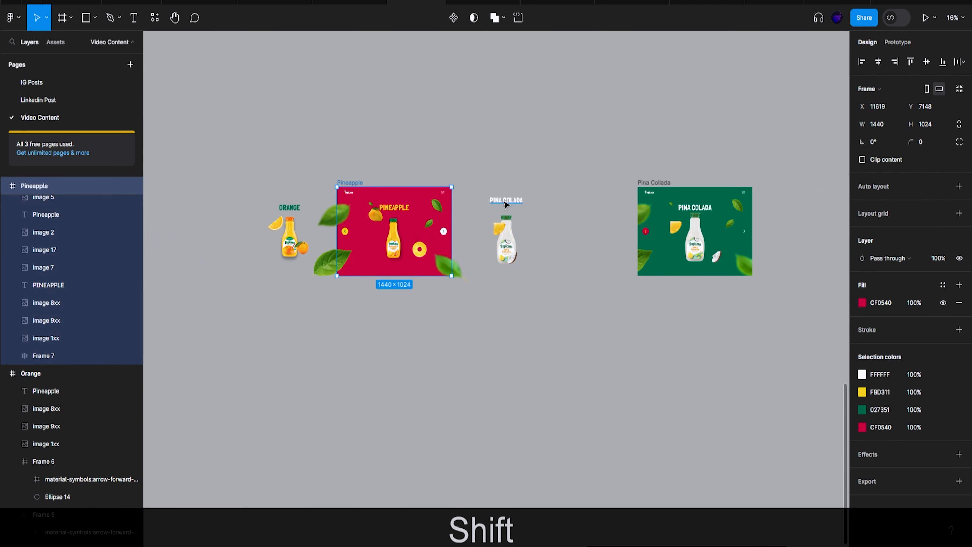
{"action": "left_click", "coordinate": [507, 201]}
{"action": "scroll", "coordinate": [550, 219], "scroll_direction": "up", "scroll_amount": 2}
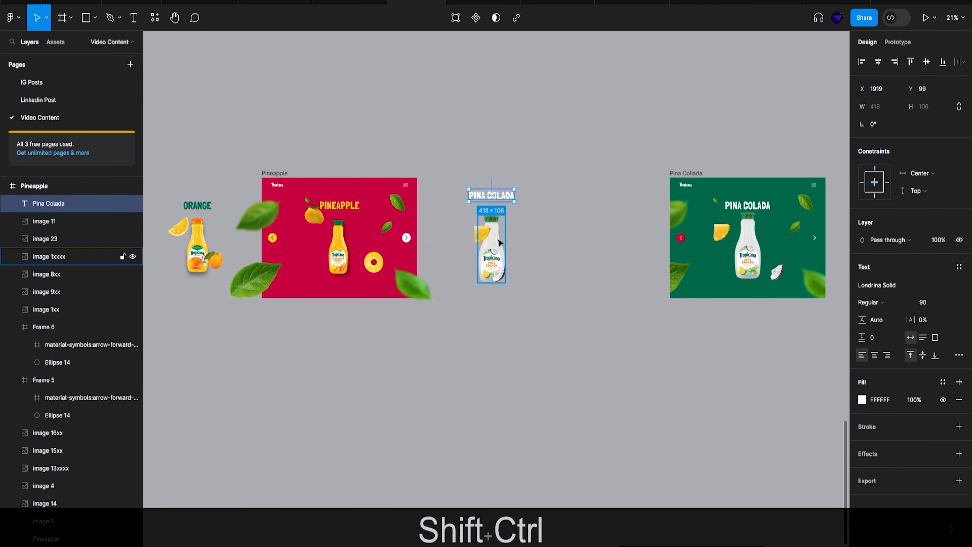
{"action": "key", "text": "alt"}
{"action": "left_click", "coordinate": [758, 209]}
{"action": "key", "text": "alt"}
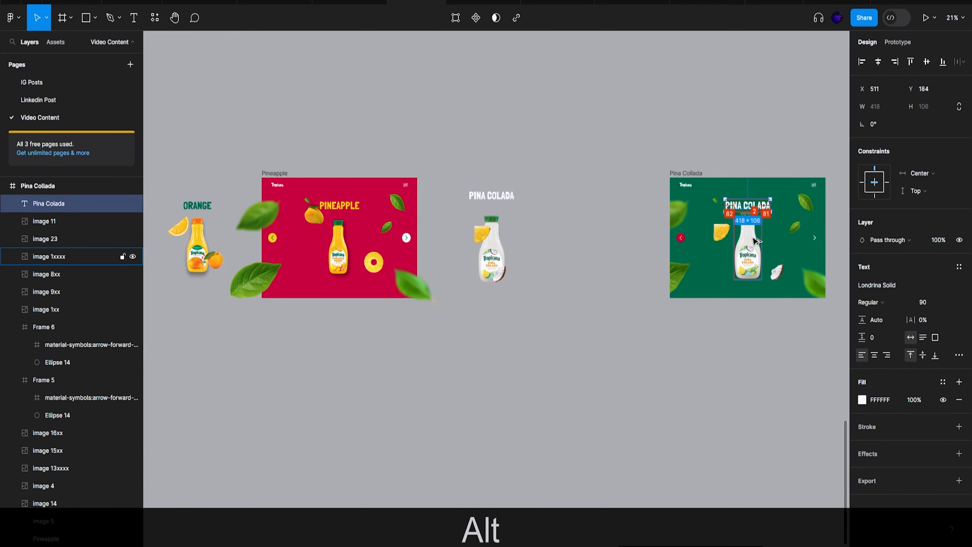
{"action": "left_click", "coordinate": [492, 197]}
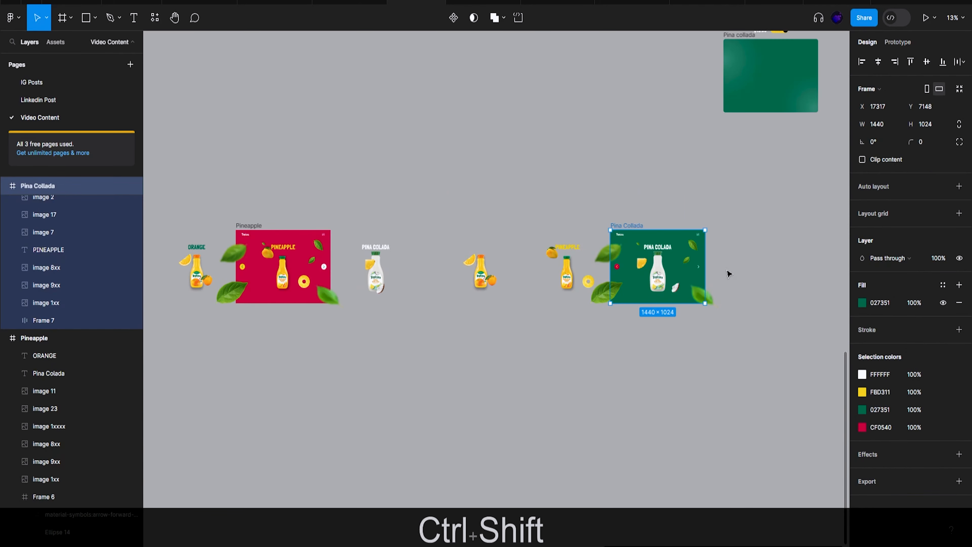
Move the Pina Collada frame's off-frame pineapple ring to X -564.5 and mango to X -884, closer to the pineapple bottle
{"action": "scroll", "coordinate": [596, 293], "scroll_direction": "up", "scroll_amount": 3}
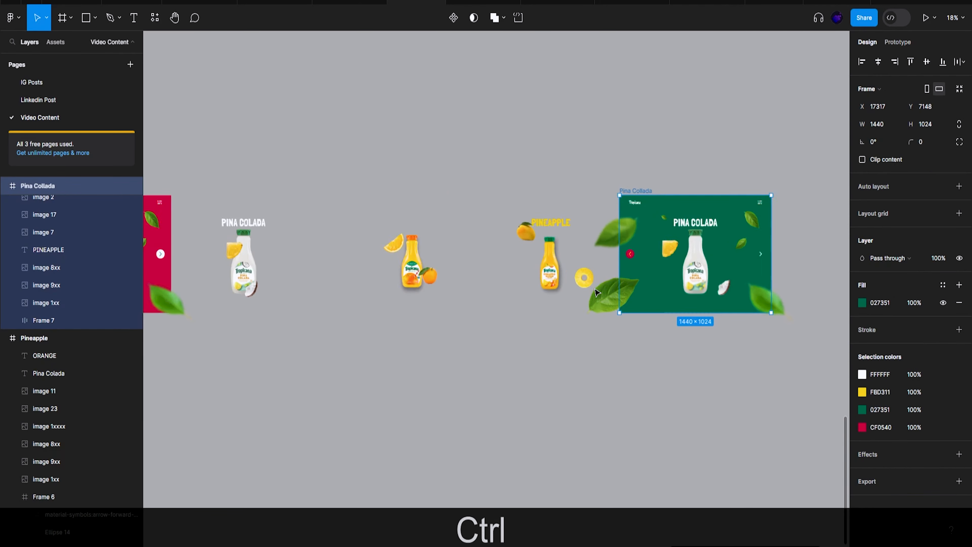
{"action": "scroll", "coordinate": [595, 290], "scroll_direction": "up", "scroll_amount": 2}
{"action": "left_click_drag", "start_coordinate": [583, 278], "coordinate": [556, 279]}
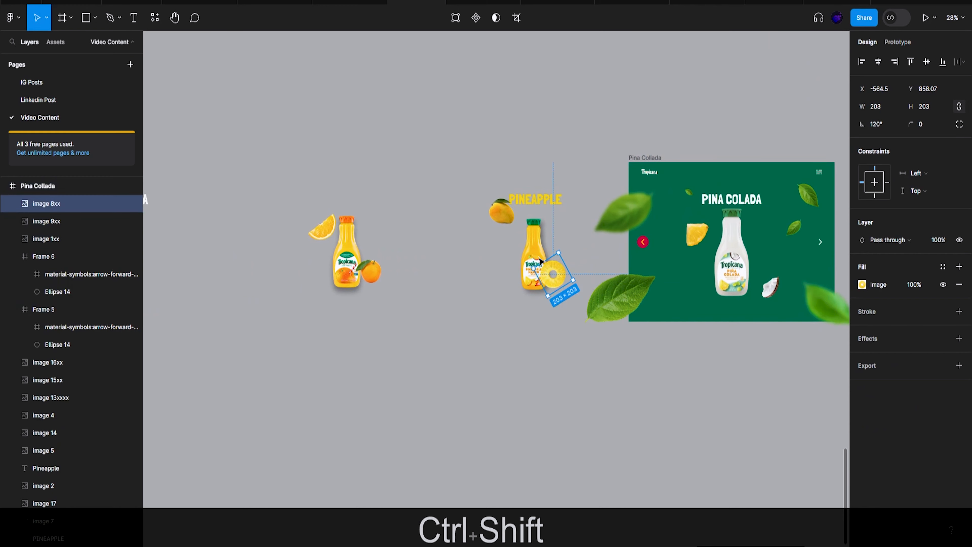
{"action": "left_click_drag", "start_coordinate": [504, 221], "coordinate": [521, 221]}
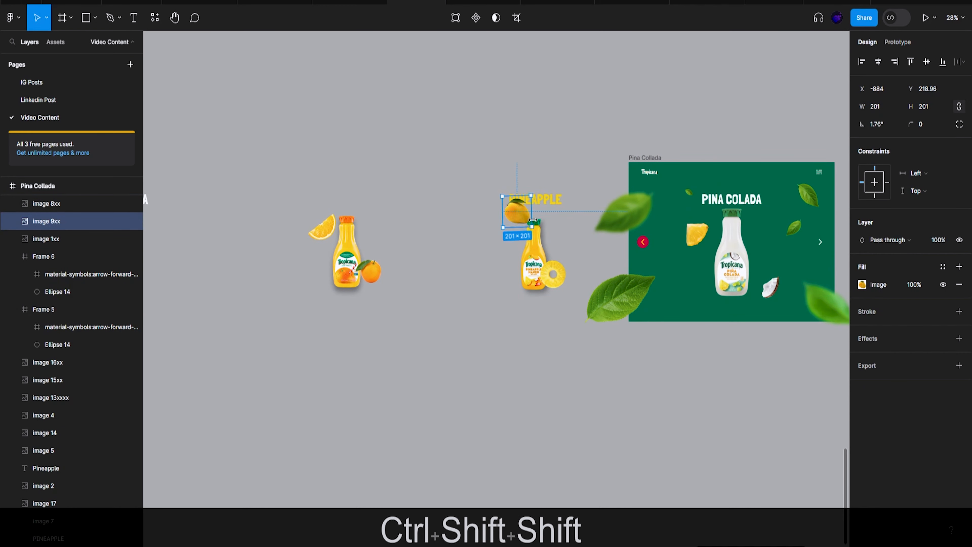
Move the off-frame orange to X -1970 and orange slice to X -2187, and turn the Pina Collada frame's content clipping back on
{"action": "scroll", "coordinate": [474, 278], "scroll_direction": "down", "scroll_amount": 3}
{"action": "left_click", "coordinate": [397, 272]}
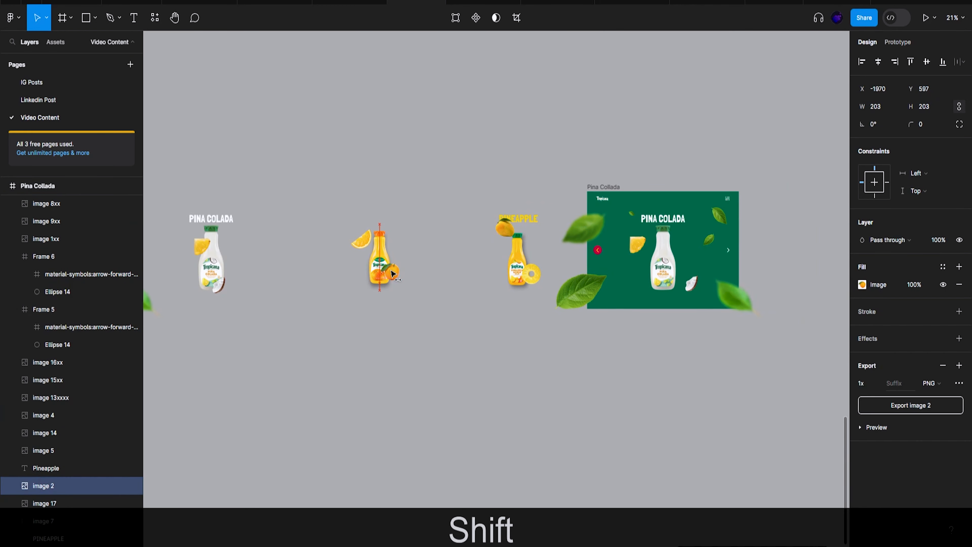
{"action": "left_click_drag", "start_coordinate": [362, 242], "coordinate": [368, 244]}
{"action": "scroll", "coordinate": [373, 276], "scroll_direction": "left", "scroll_amount": 5}
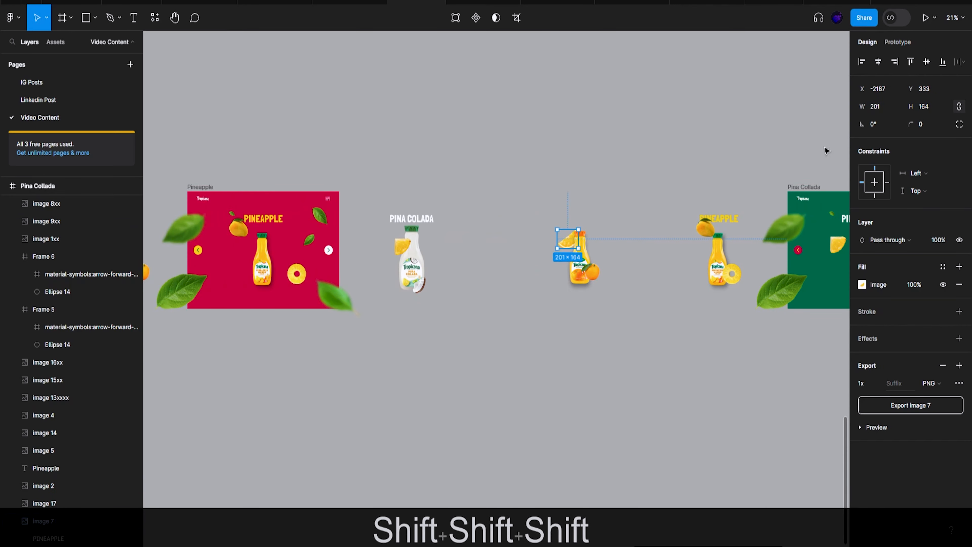
{"action": "left_click", "coordinate": [804, 187]}
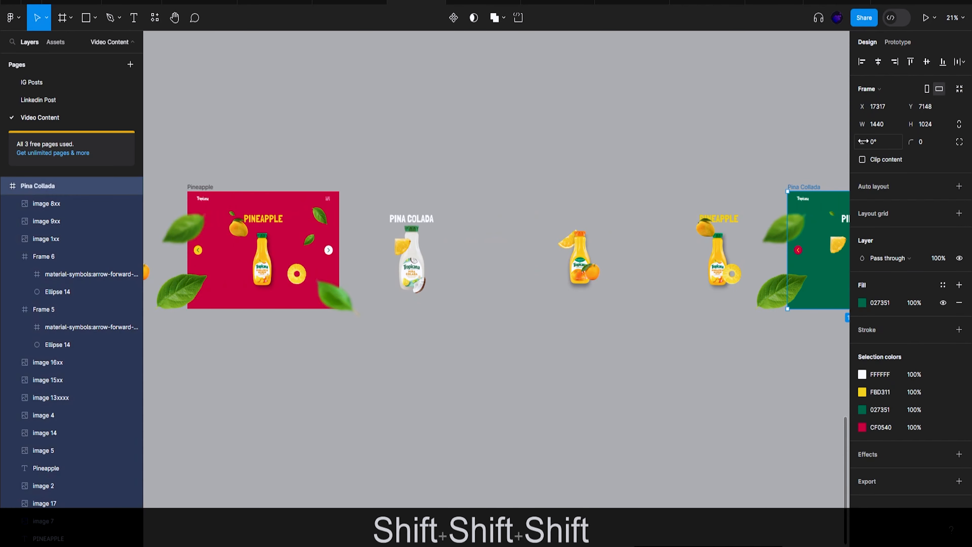
{"action": "left_click", "coordinate": [871, 163]}
{"action": "scroll", "coordinate": [670, 191], "scroll_direction": "right", "scroll_amount": 3}
Nudge the Pineapple frame's off-frame orange slice right to X -826, closer to the orange bottle
{"action": "scroll", "coordinate": [664, 195], "scroll_direction": "left", "scroll_amount": 8}
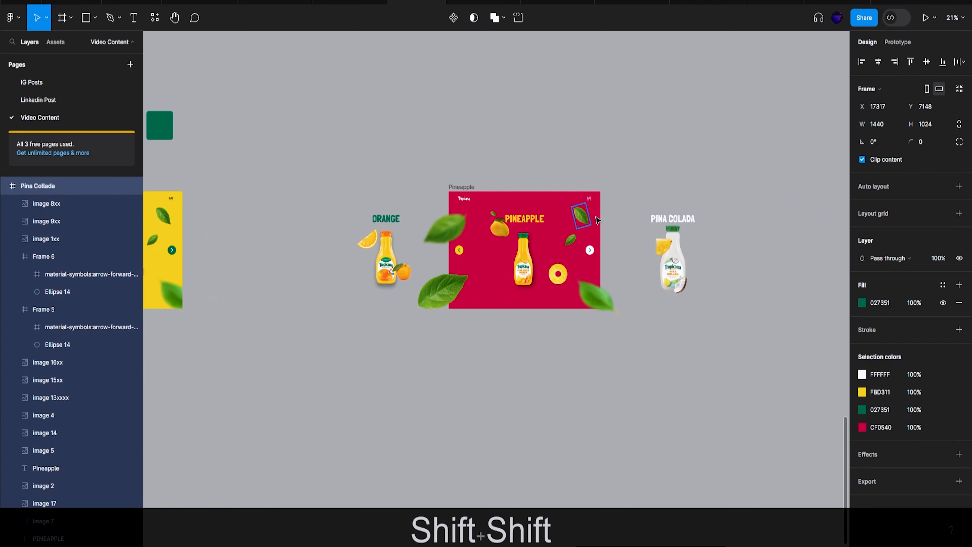
{"action": "scroll", "coordinate": [691, 241], "scroll_direction": "up", "scroll_amount": 3}
{"action": "left_click", "coordinate": [363, 167]}
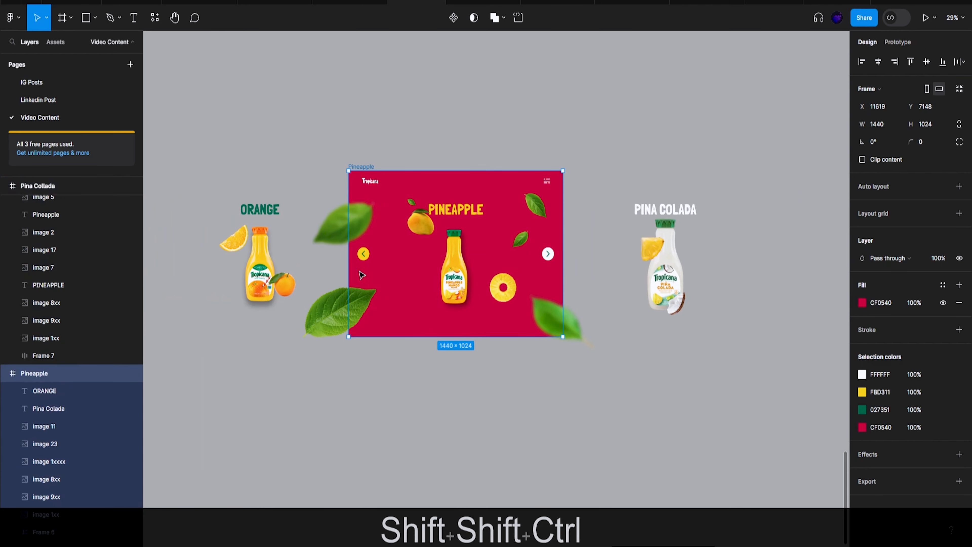
{"action": "left_click", "coordinate": [236, 243]}
{"action": "key", "text": "shift+Right"}
{"action": "key", "text": "shift+Right"}
{"action": "key", "text": "shift+Right"}
{"action": "key", "text": "shift+Right"}
{"action": "key", "text": "shift+Right"}
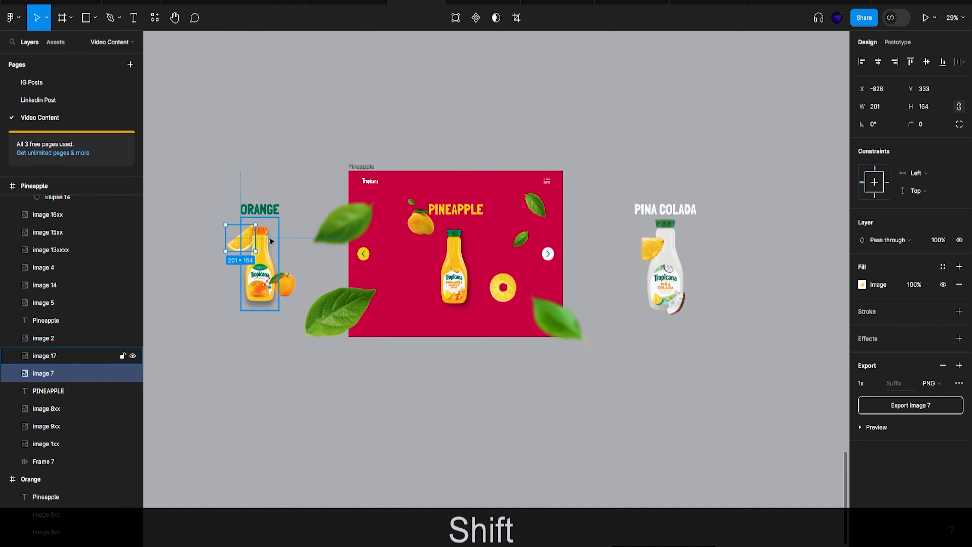
Bring the off-frame orange slice to the front and turn the Pineapple frame's content clipping back on
{"action": "key", "text": "["}
{"action": "key", "text": "]"}
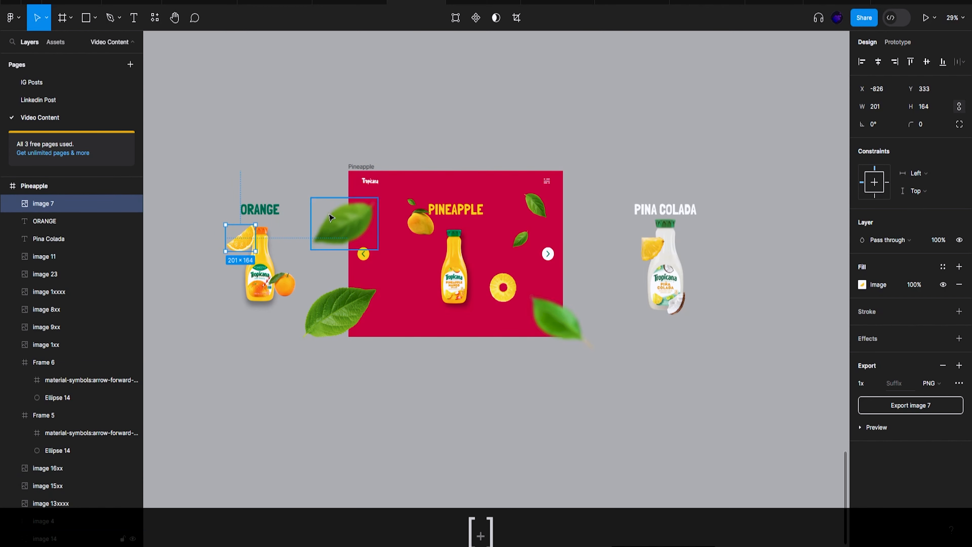
{"action": "left_click", "coordinate": [367, 167]}
{"action": "left_click", "coordinate": [863, 160]}
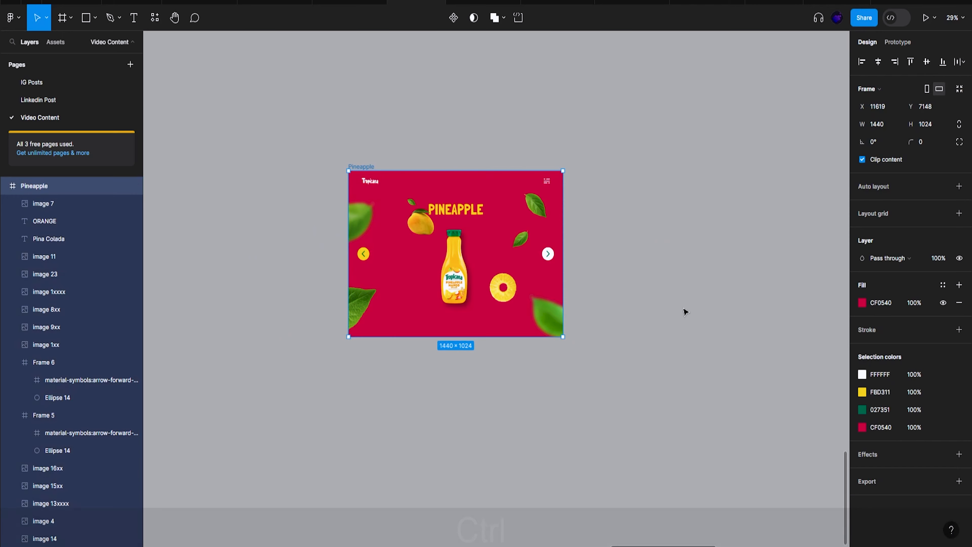
Recheck the Orange frame's off-frame elements by switching its content clipping off and on again
{"action": "scroll", "coordinate": [686, 311], "scroll_direction": "down", "scroll_amount": 2}
{"action": "scroll", "coordinate": [686, 311], "scroll_direction": "down", "scroll_amount": 2}
{"action": "scroll", "coordinate": [686, 310], "scroll_direction": "up", "scroll_amount": 2}
{"action": "scroll", "coordinate": [686, 310], "scroll_direction": "left", "scroll_amount": 5}
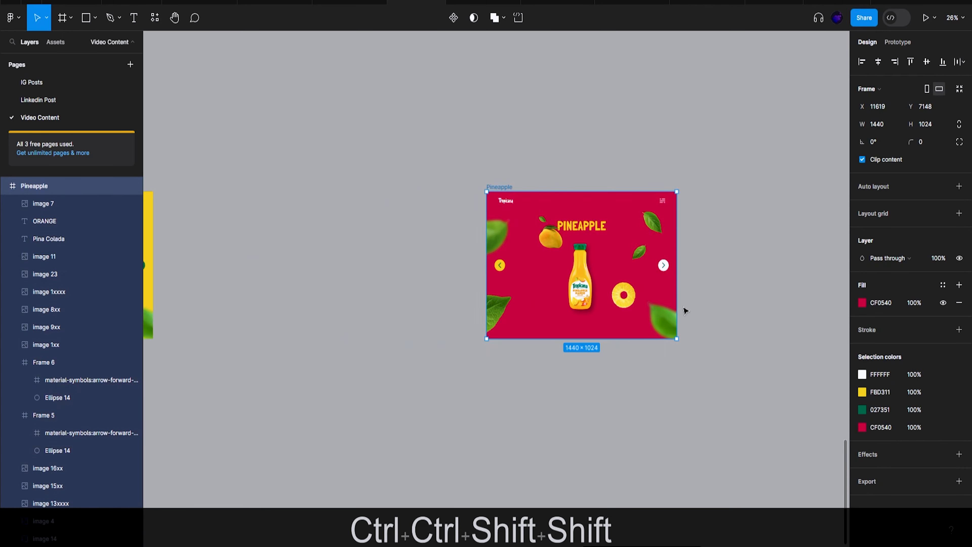
{"action": "scroll", "coordinate": [613, 303], "scroll_direction": "down", "scroll_amount": 2}
{"action": "scroll", "coordinate": [535, 291], "scroll_direction": "left", "scroll_amount": 5}
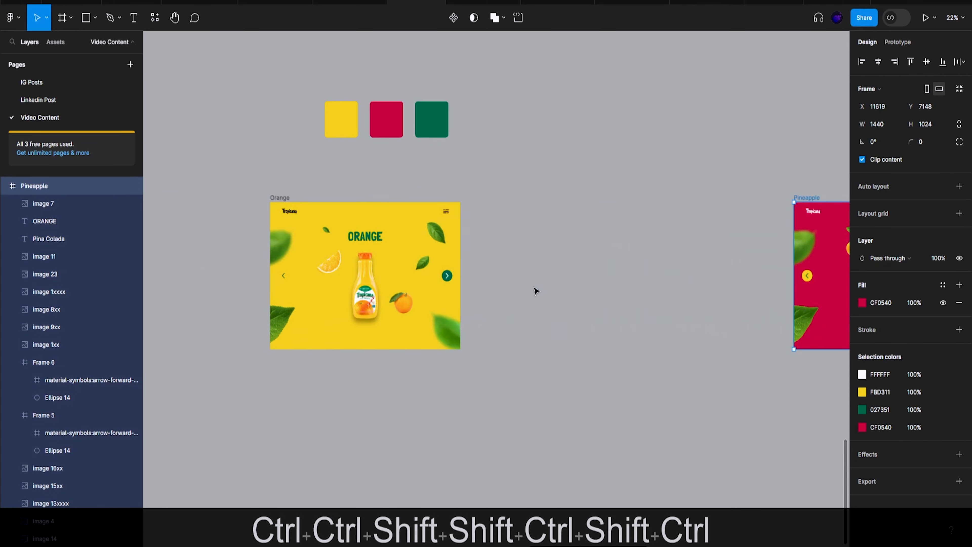
{"action": "left_click", "coordinate": [279, 204]}
{"action": "left_click", "coordinate": [886, 162]}
{"action": "left_click", "coordinate": [885, 161]}
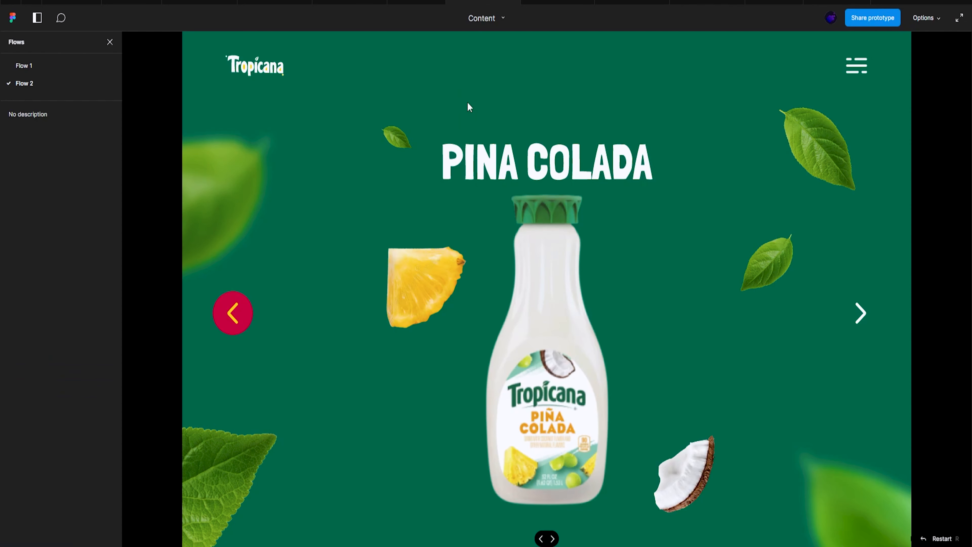
Restart the prototype and test the arrow transitions from Orange through Pineapple to Pina Colada and back to Orange
{"action": "key", "text": "r"}
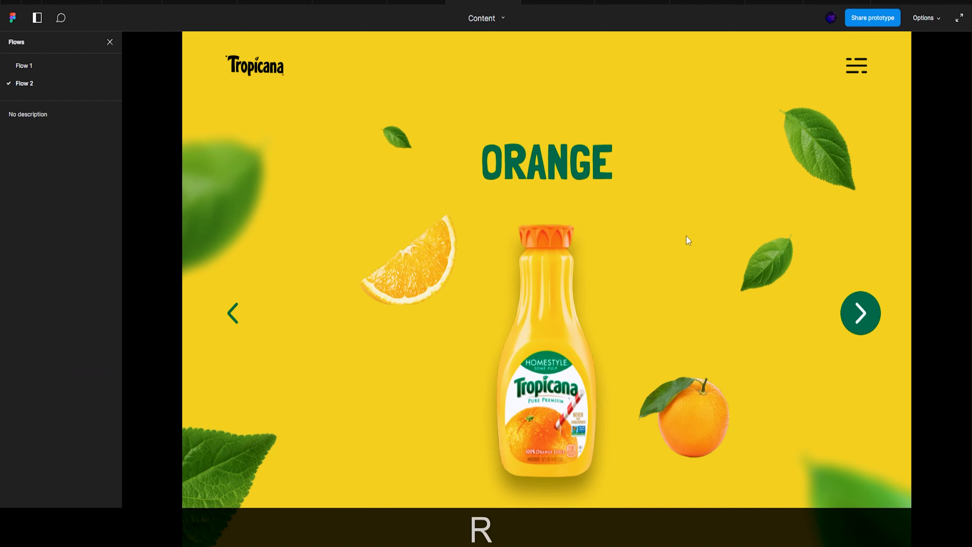
{"action": "left_click", "coordinate": [862, 313]}
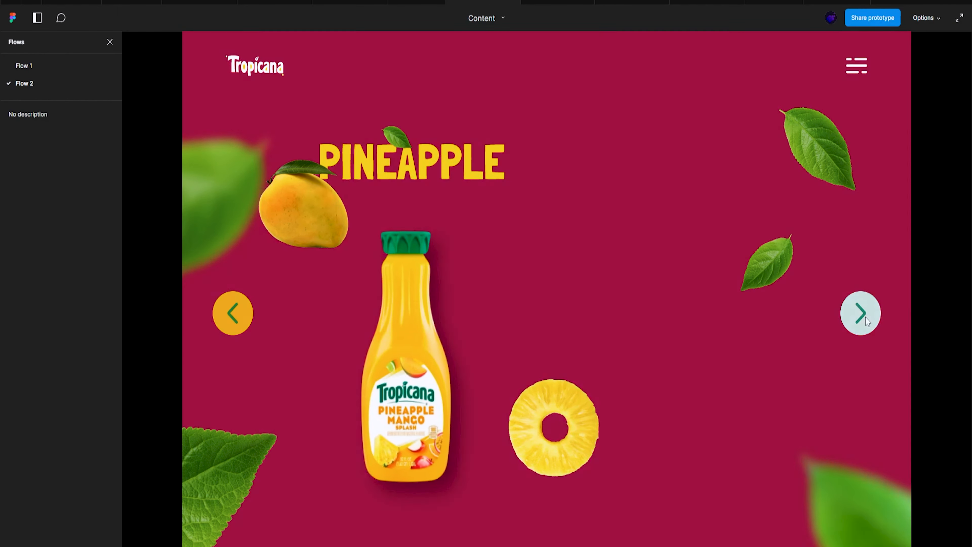
{"action": "left_click", "coordinate": [866, 316]}
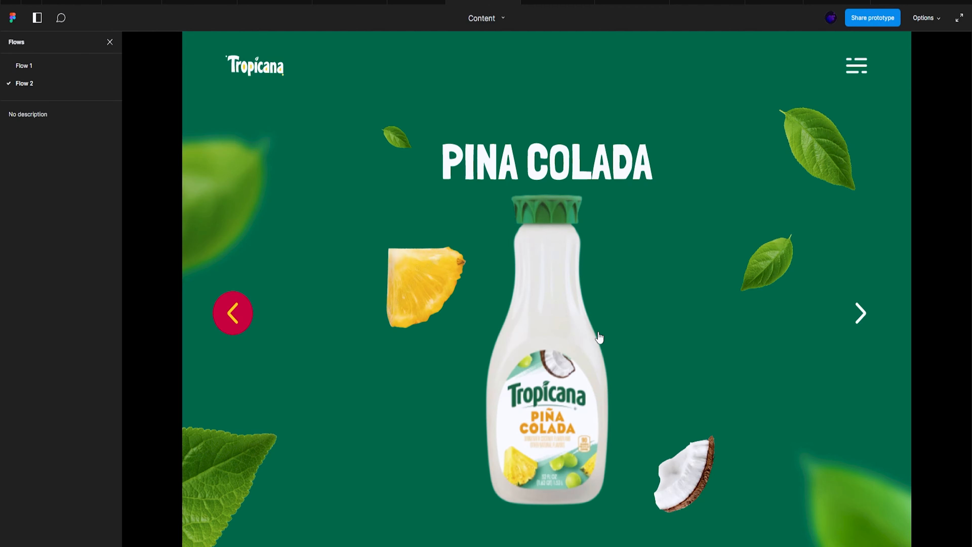
{"action": "left_click", "coordinate": [237, 328]}
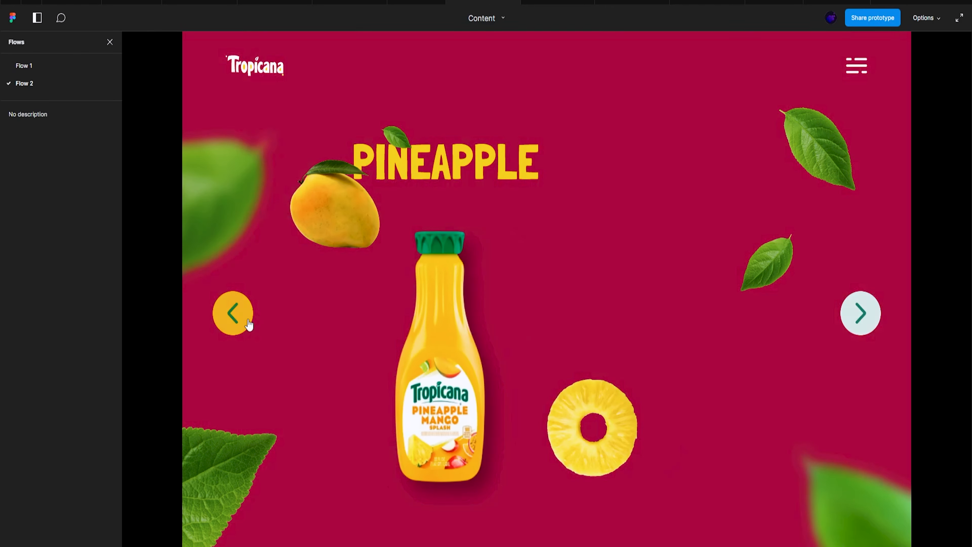
{"action": "left_click", "coordinate": [229, 316]}
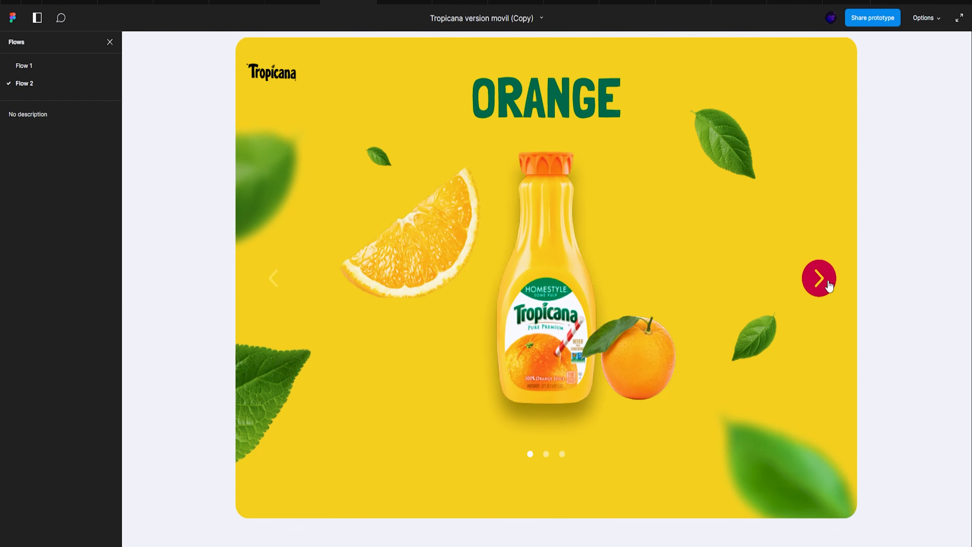
In the Tropicana version movil (Copy) prototype, advance to Pina Colada and browse down to the Shop Your Favorite Drink section
{"action": "left_click", "coordinate": [820, 279]}
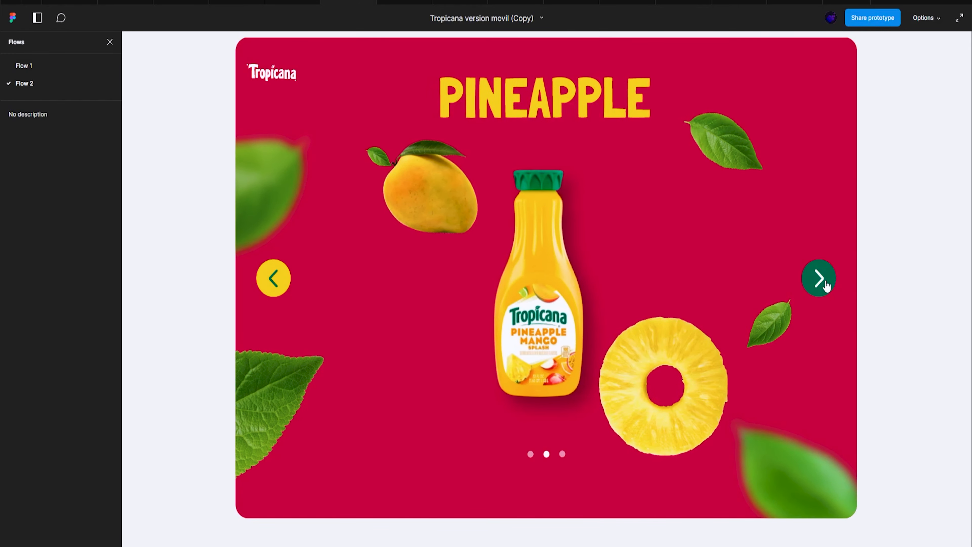
{"action": "left_click", "coordinate": [823, 282]}
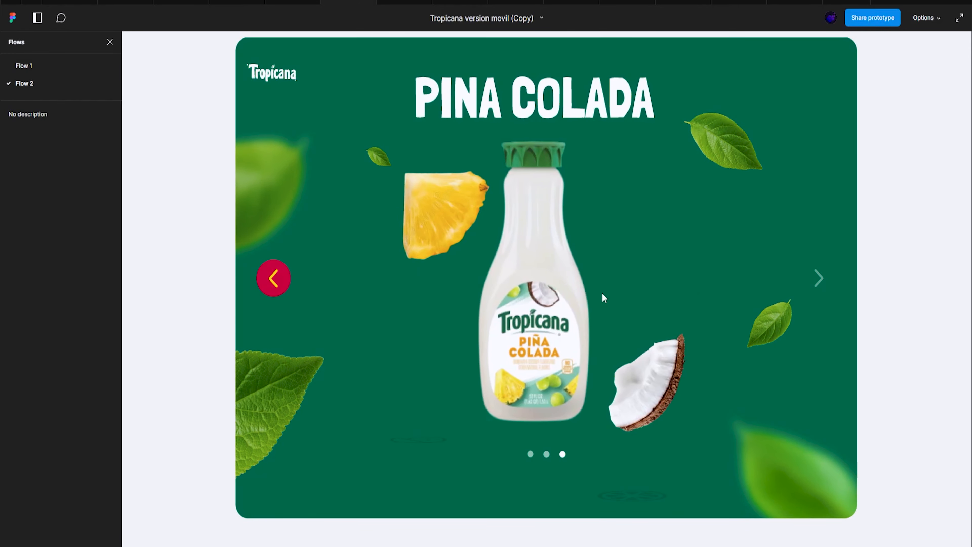
{"action": "scroll", "coordinate": [551, 293], "scroll_direction": "down", "scroll_amount": 10}
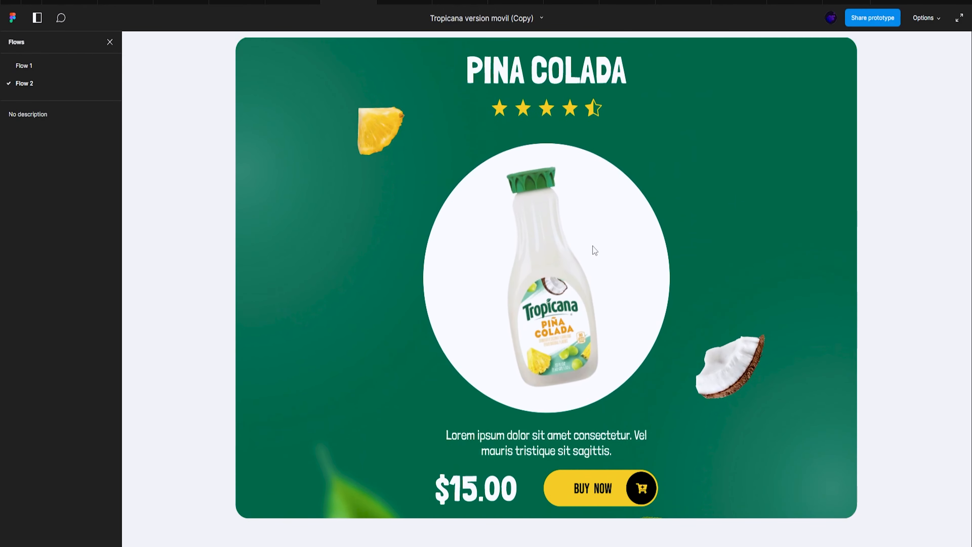
{"action": "scroll", "coordinate": [603, 481], "scroll_direction": "down", "scroll_amount": 5}
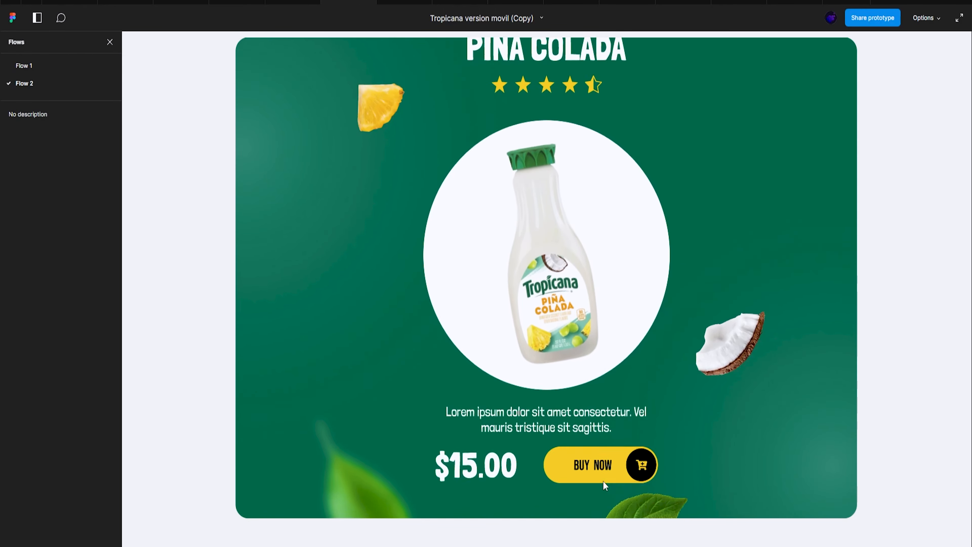
{"action": "scroll", "coordinate": [605, 412], "scroll_direction": "down", "scroll_amount": 15}
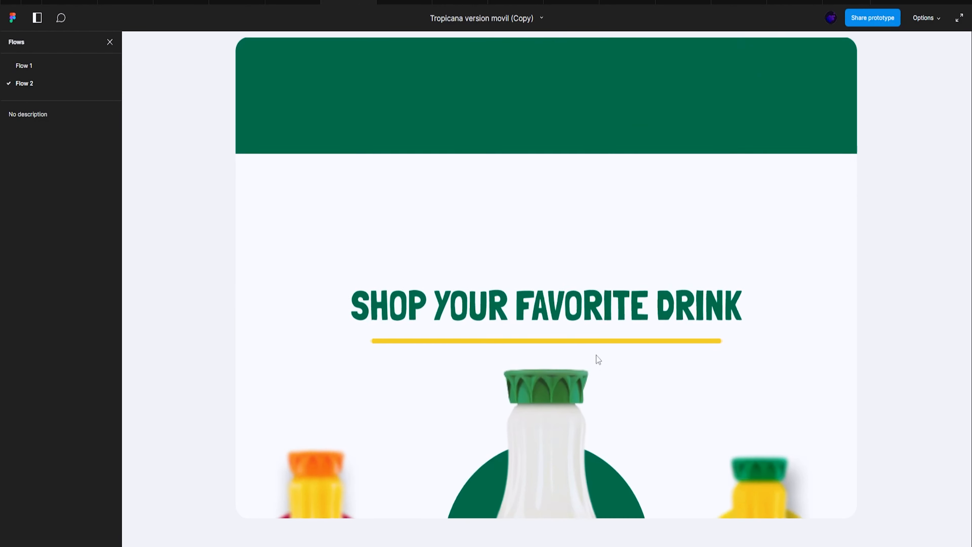
{"action": "scroll", "coordinate": [605, 358], "scroll_direction": "down", "scroll_amount": 2}
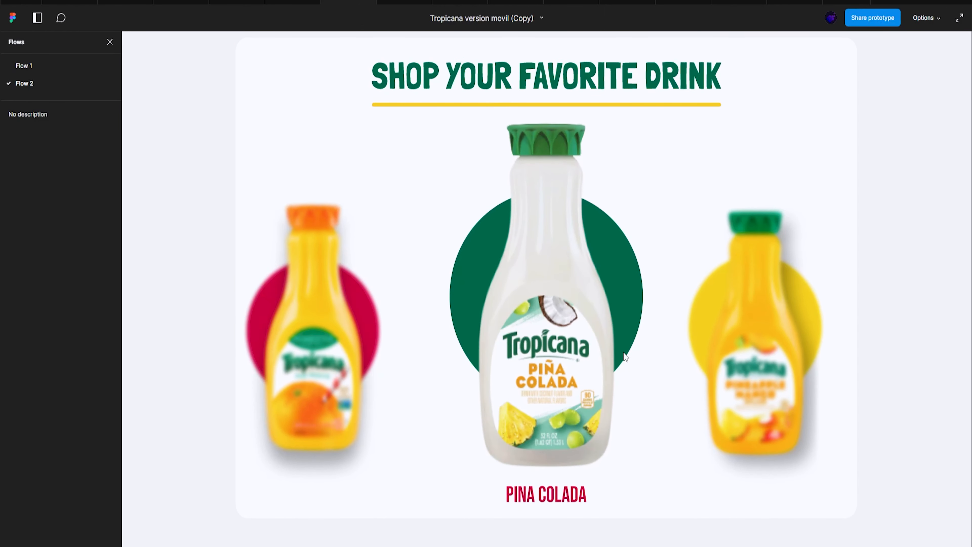